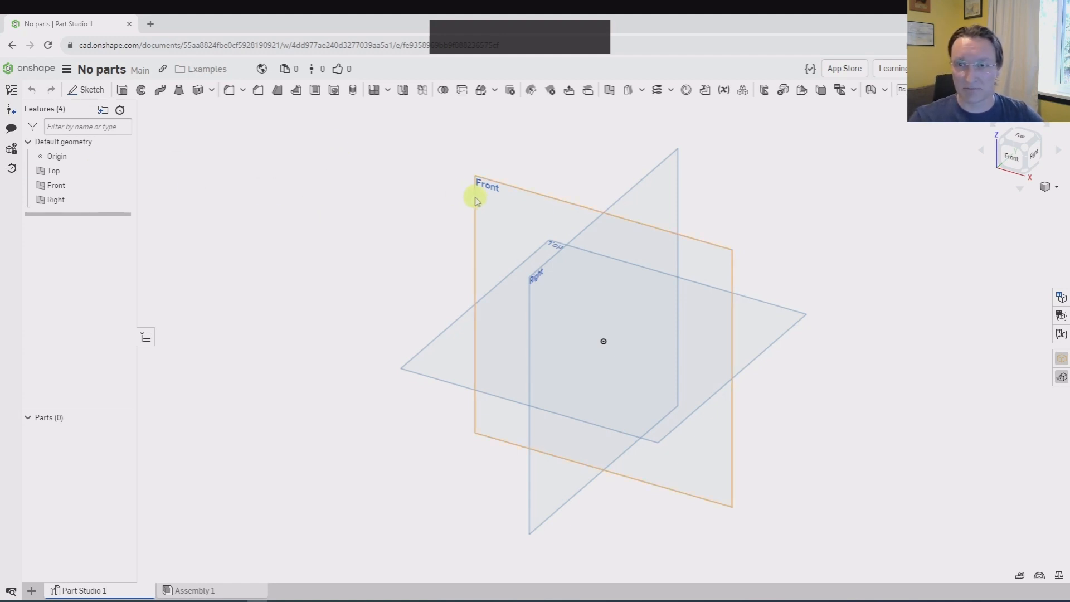
Step: Sketch a rectangle 15 mm wide and 20 mm high on the Front plane, with its left edge on the vertical axis through the origin
left_click(506, 205)
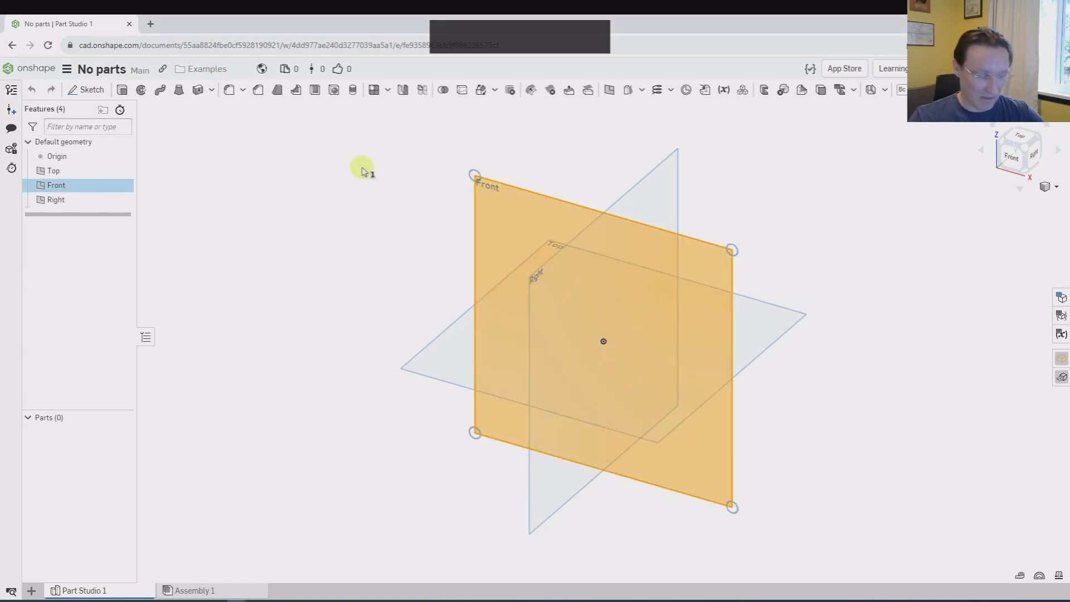
key("shift+s")
key("n")
key("n")
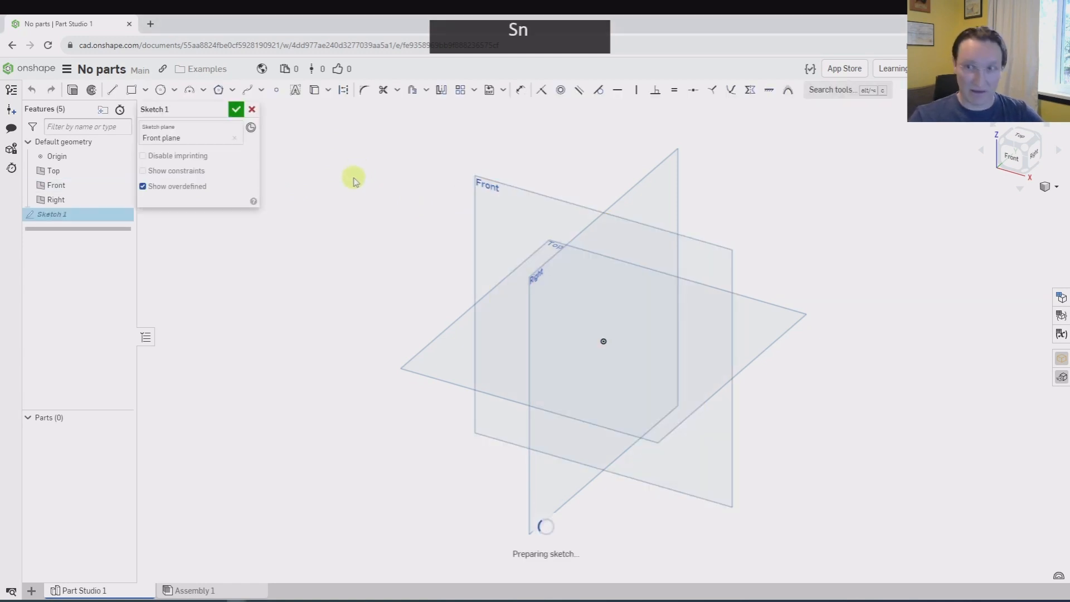
left_click(132, 90)
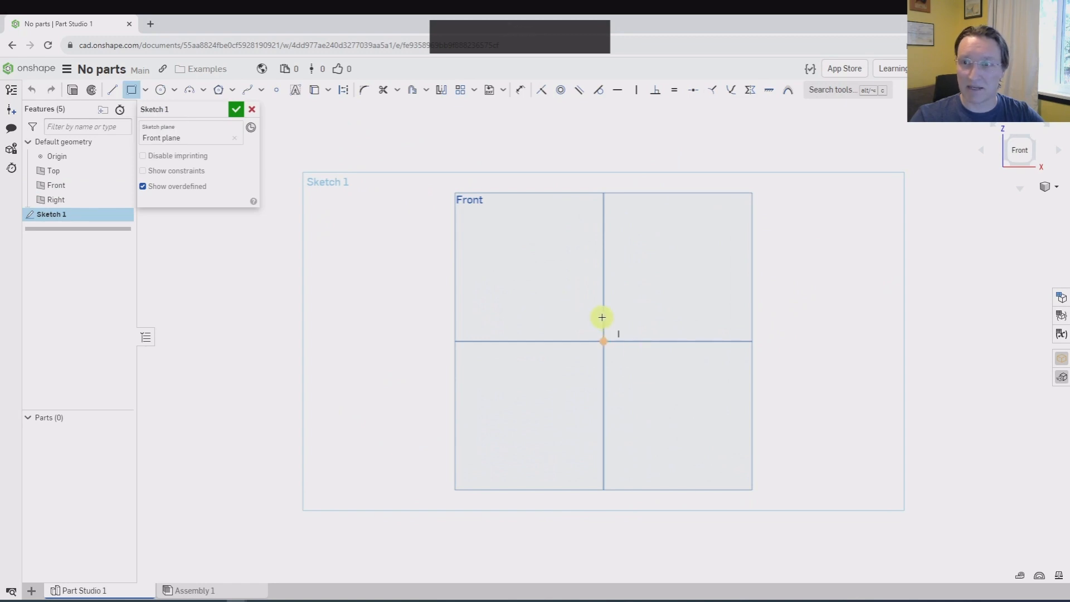
left_click(603, 317)
left_click(634, 369)
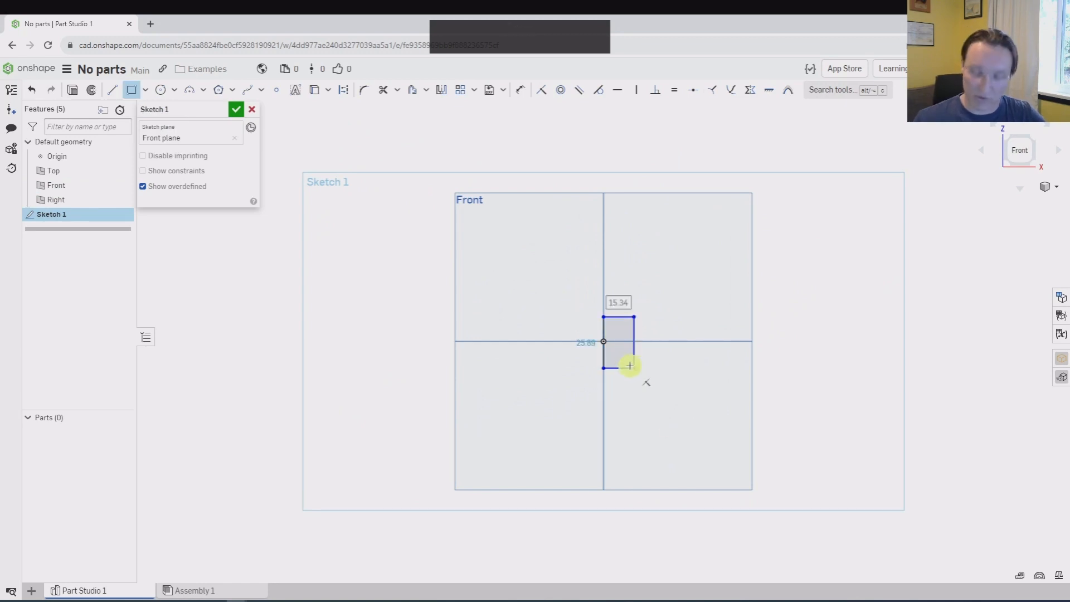
type("15")
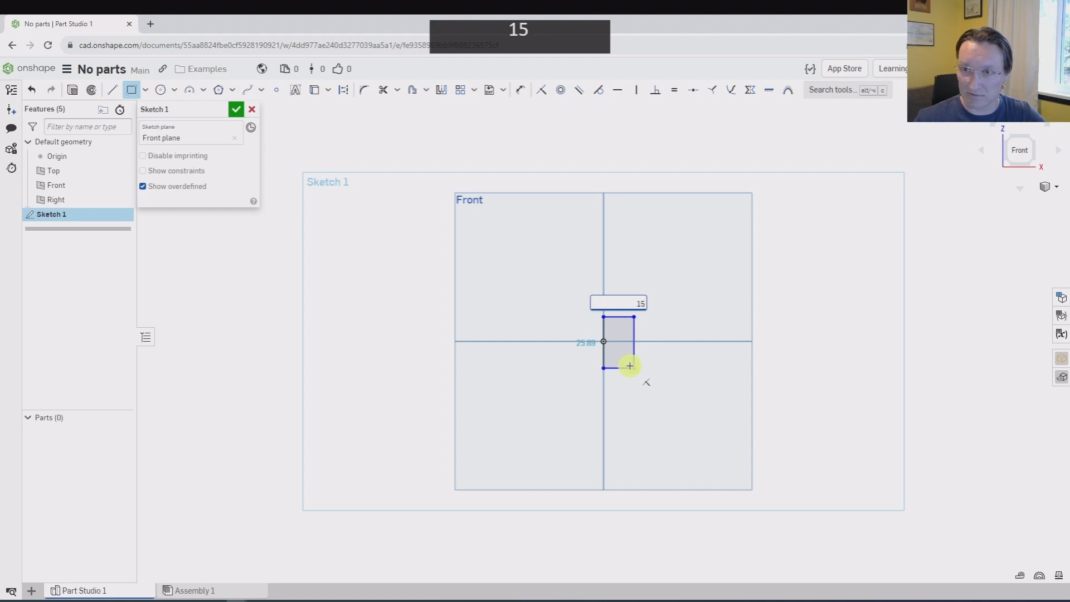
key("Return")
type("20")
key("Return")
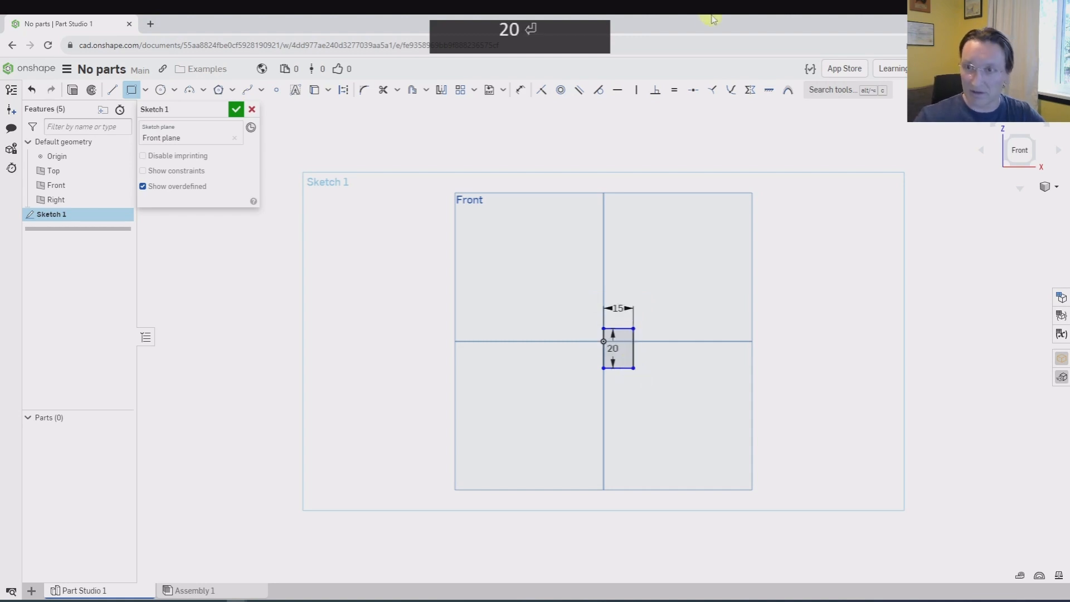
Step: Draw a horizontal line about 7 mm long outward from the midpoint of the rectangle's right edge
scroll(641, 440, "up", 3)
key("l")
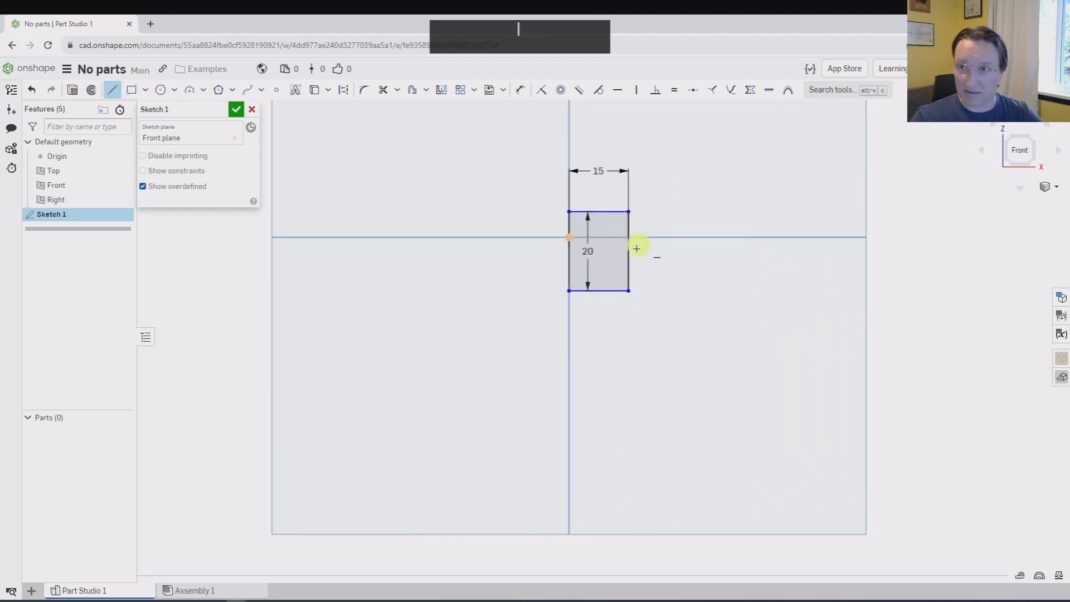
left_click(629, 248)
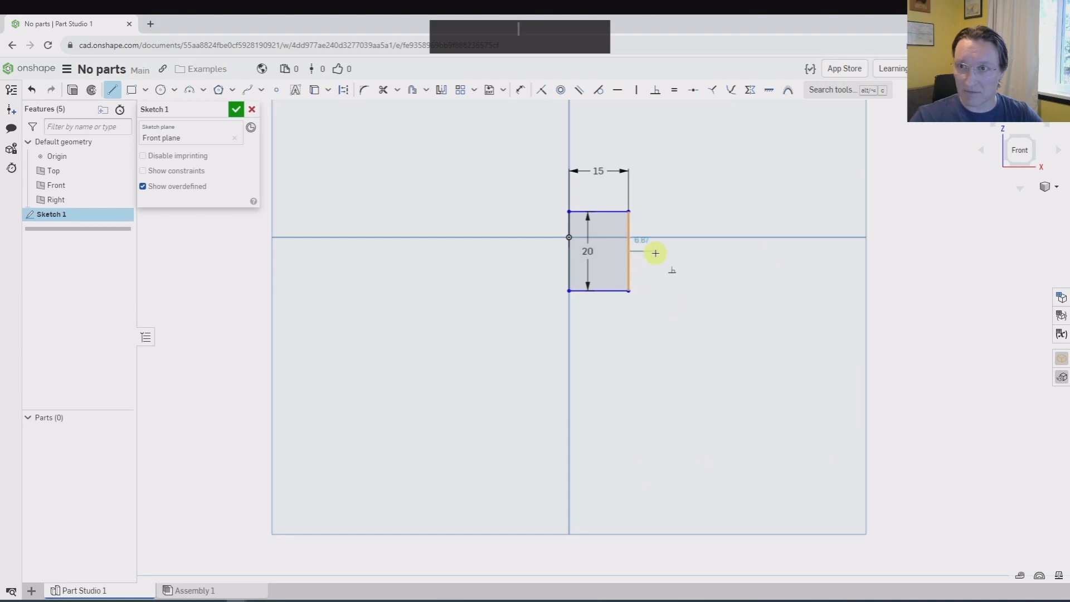
key("Escape")
Step: Apply an Equal constraint between the horizontal line and the rectangle's upper edge
left_click(650, 252)
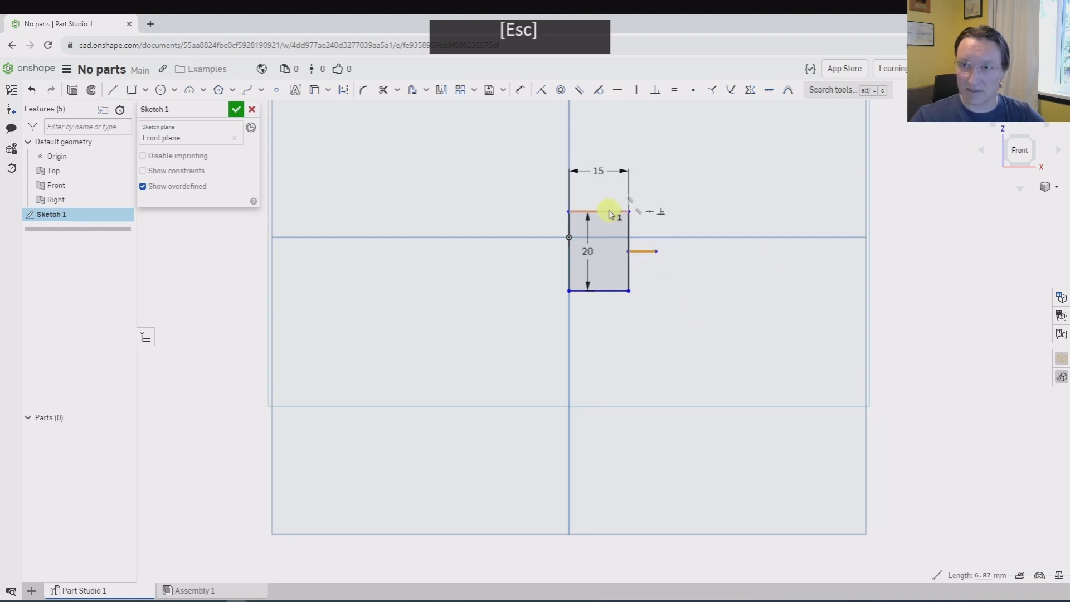
left_click(609, 212)
key("e")
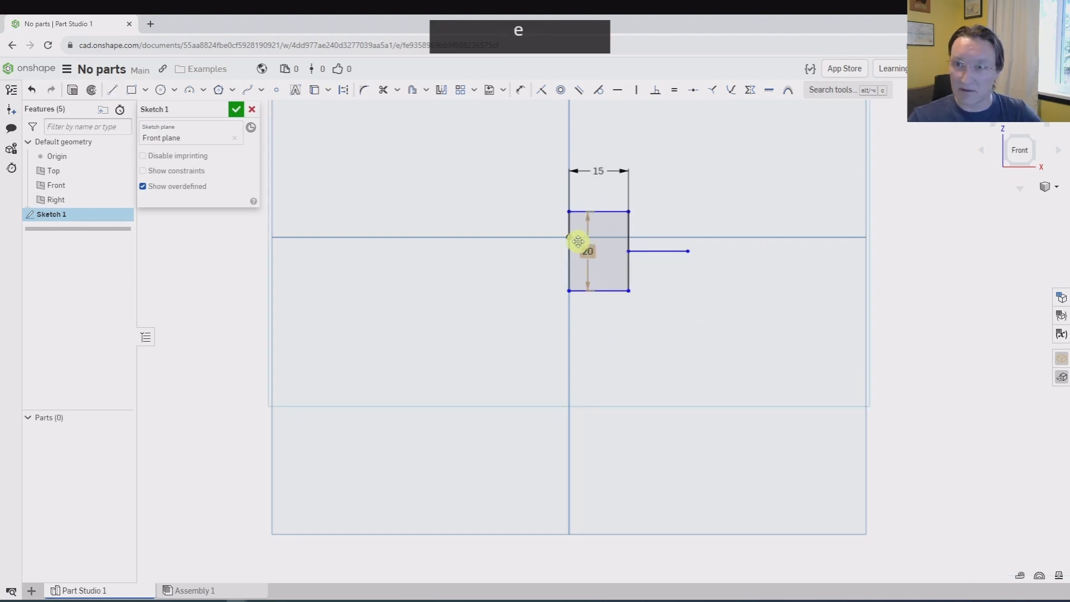
key("Escape")
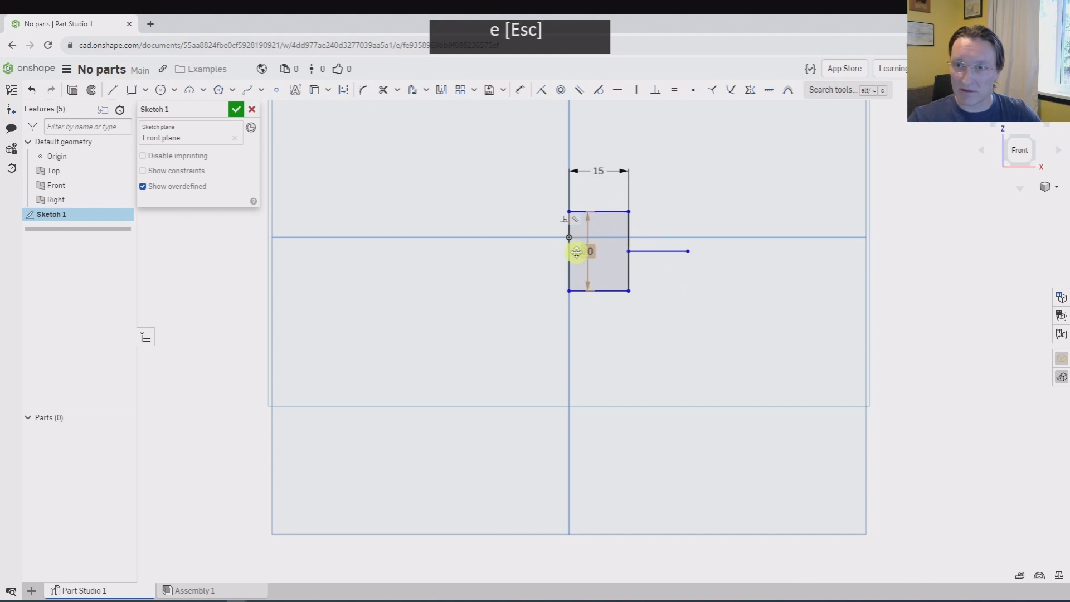
Step: Constrain the midpoint of the rectangle's left edge to the origin and convert that edge to construction geometry
left_click(568, 241)
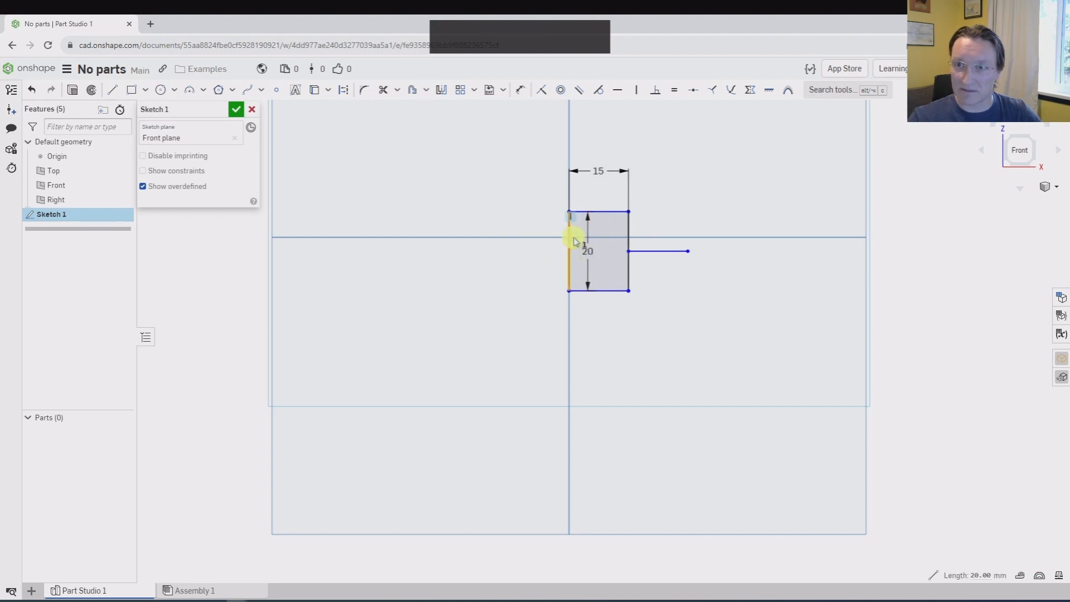
left_click(570, 238)
left_click(693, 89)
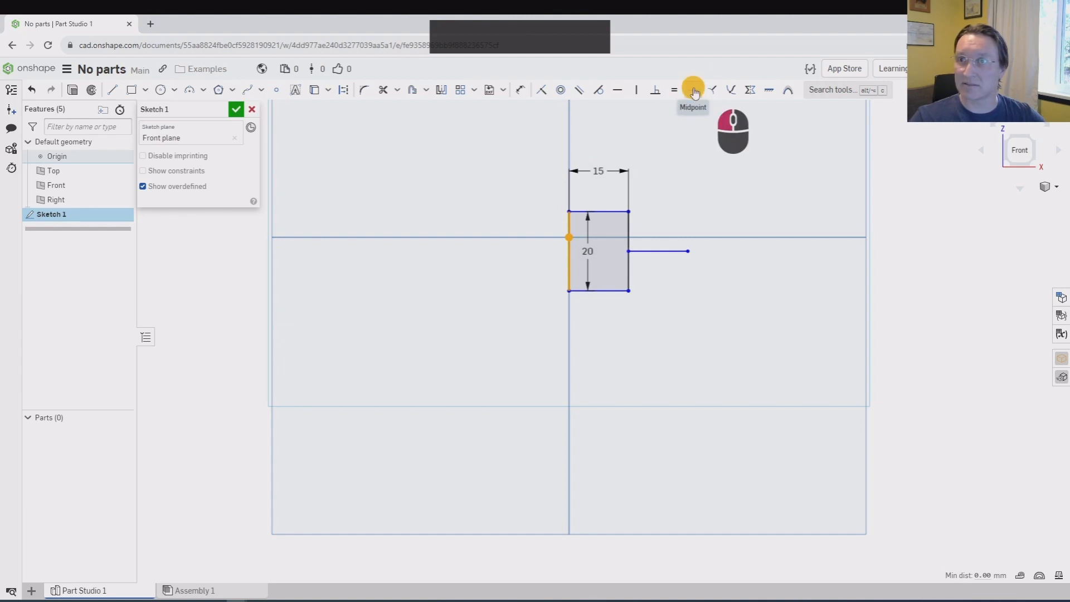
left_click(569, 219)
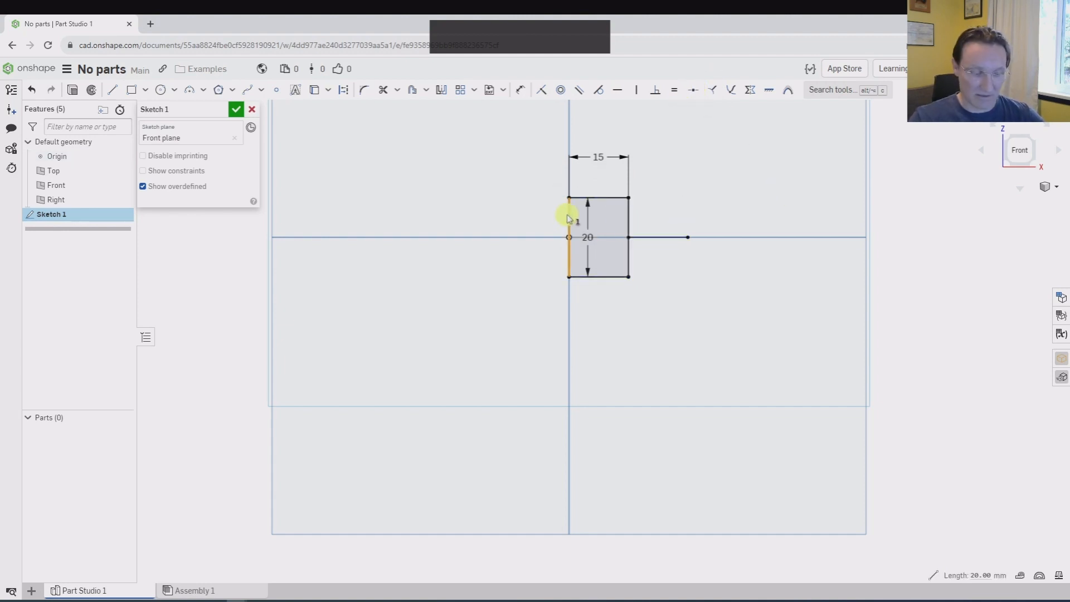
key("q")
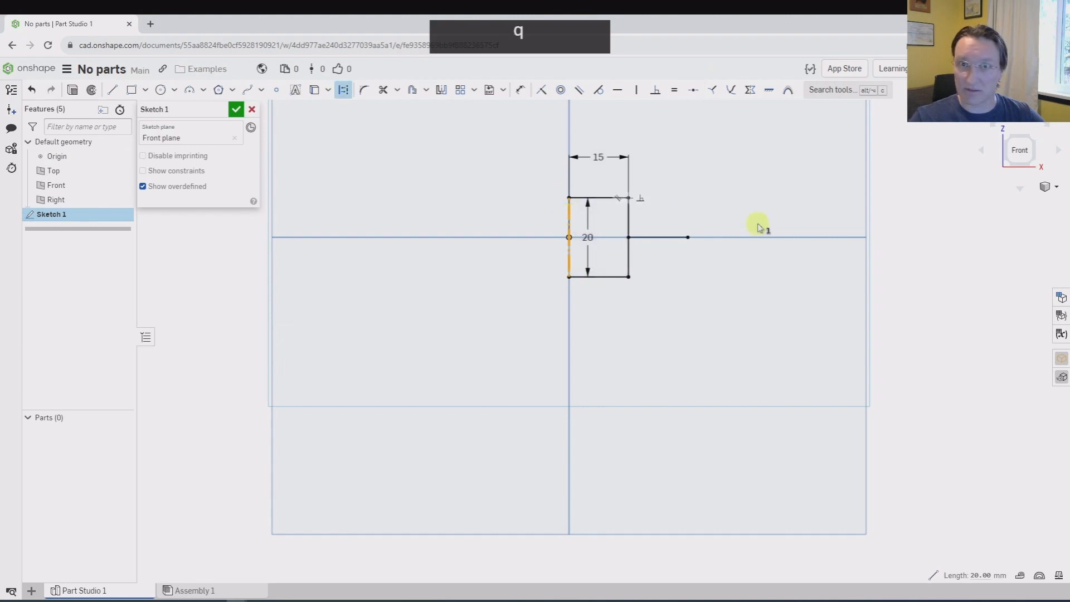
Step: Rename the sketch as Yoke and accept it
left_click(226, 109)
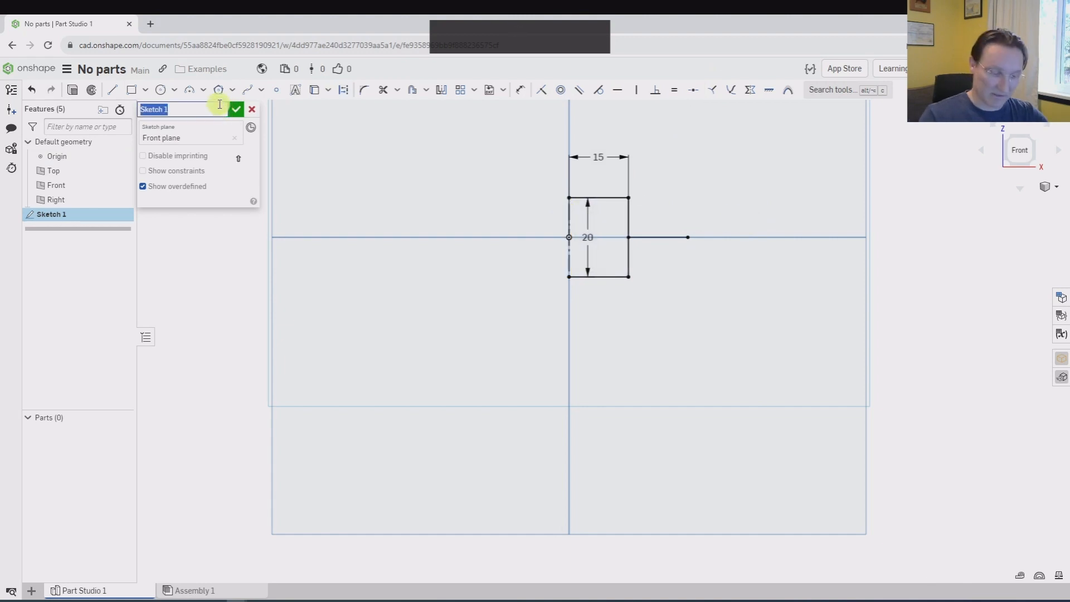
key("Return")
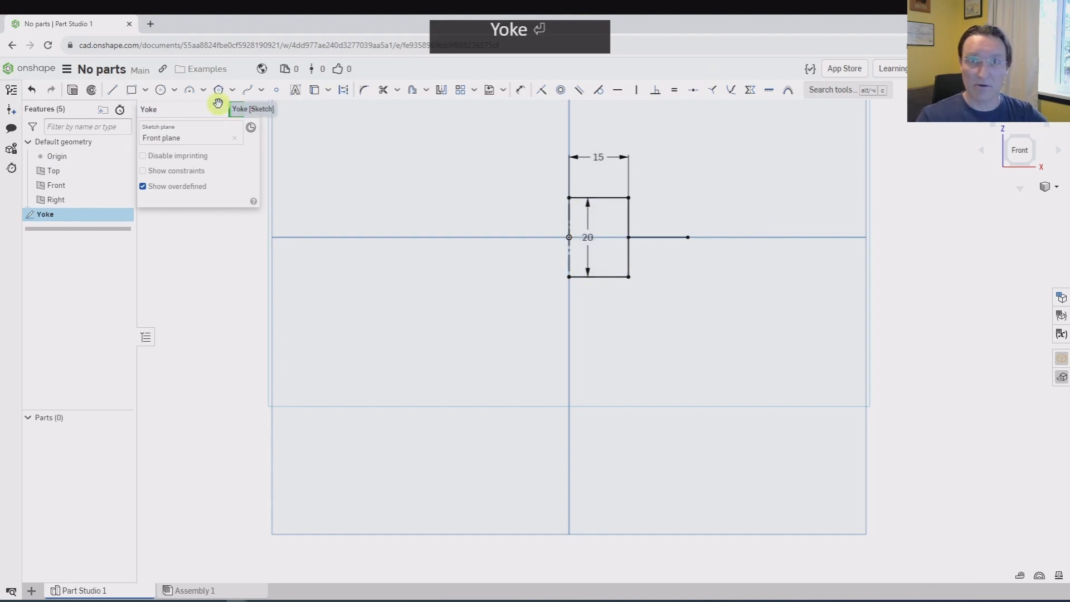
left_click(233, 109)
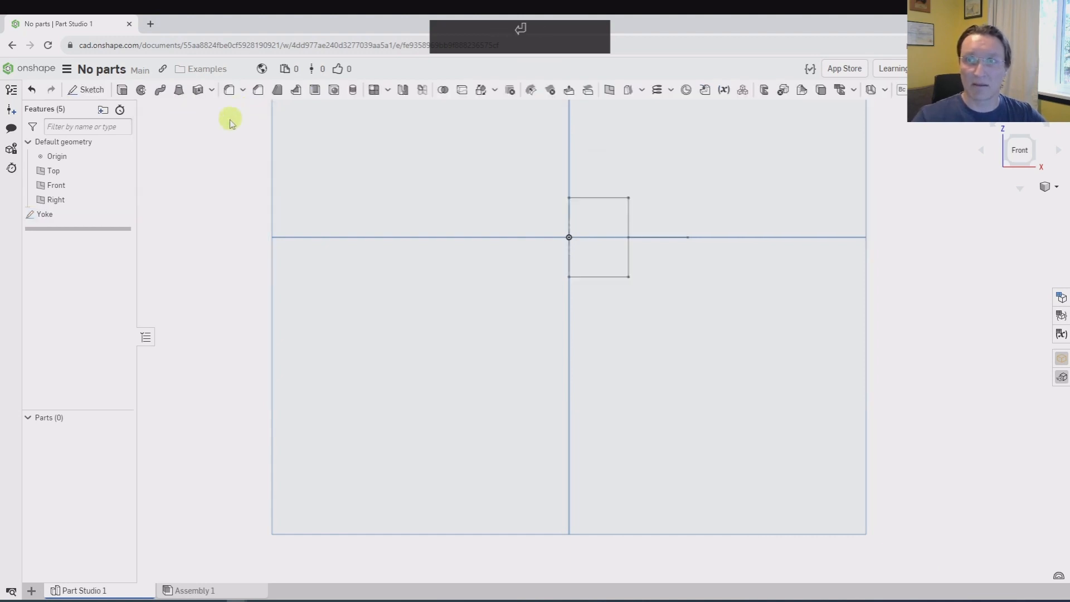
Step: Start a new sketch on the Front plane and project the Yoke rectangle's left edge into it with the Use tool
scroll(270, 273, "up", 3)
left_click(341, 195)
key("s")
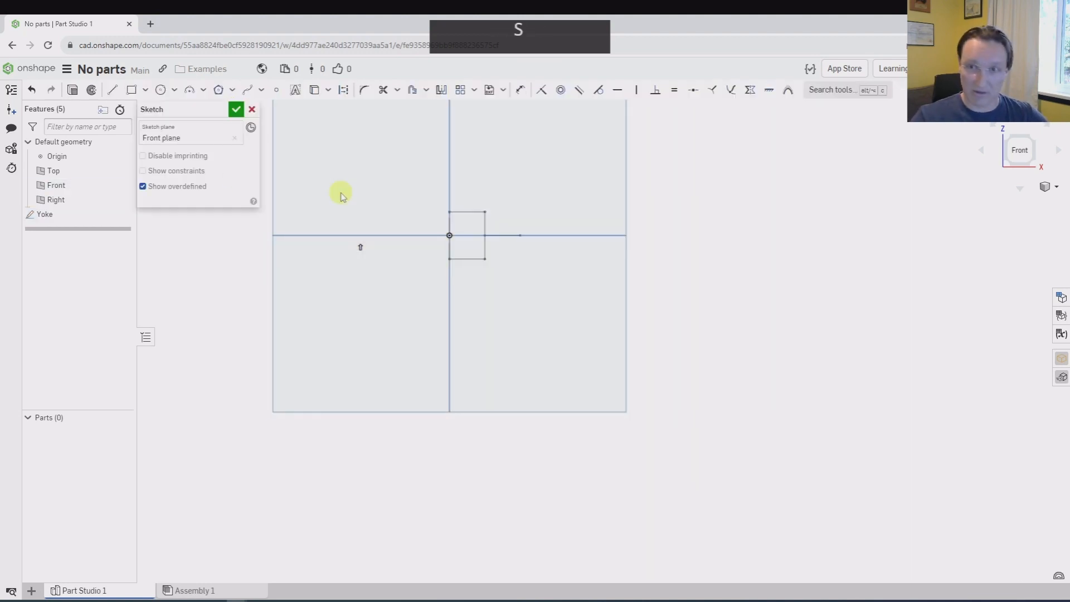
scroll(431, 233, "down", 3)
key("u")
left_click(470, 225)
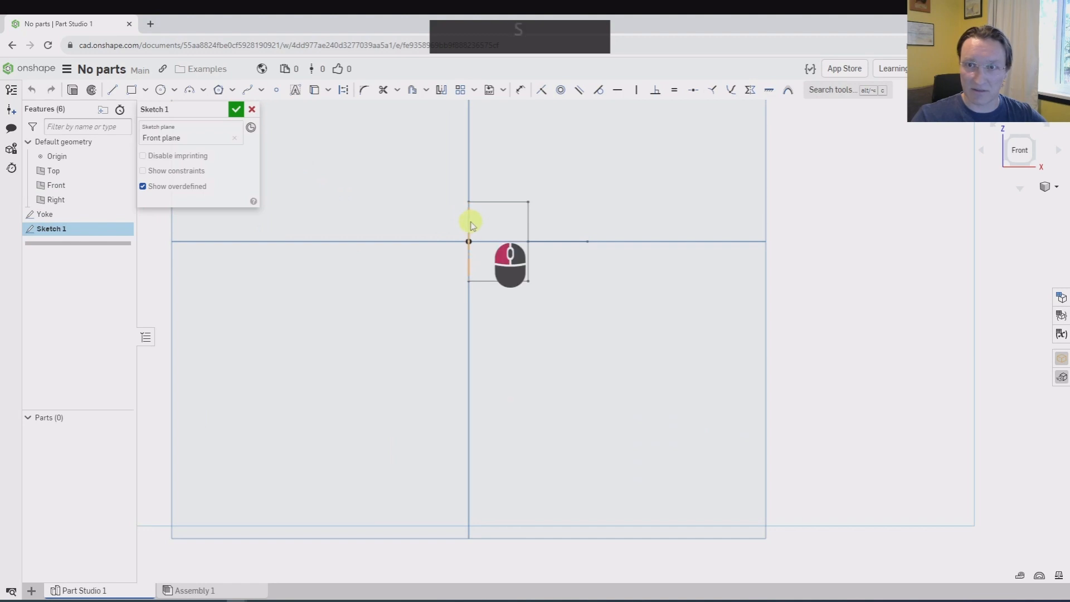
Step: Draw a horizontal line about 11 mm long through the origin, crossing the projected edge
scroll(489, 252, "down", 3)
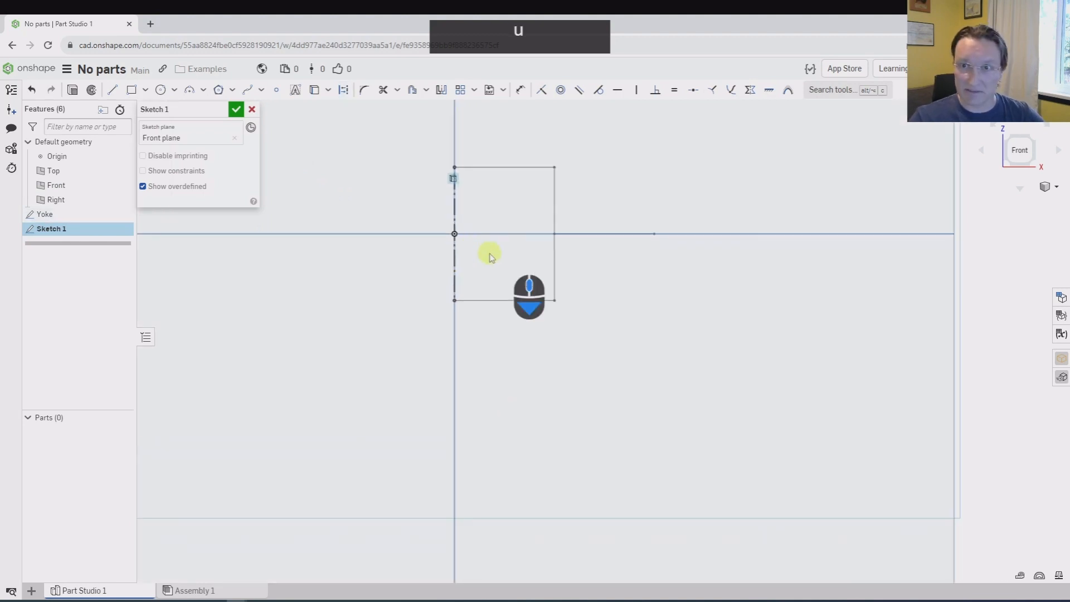
key("l")
left_click(488, 234)
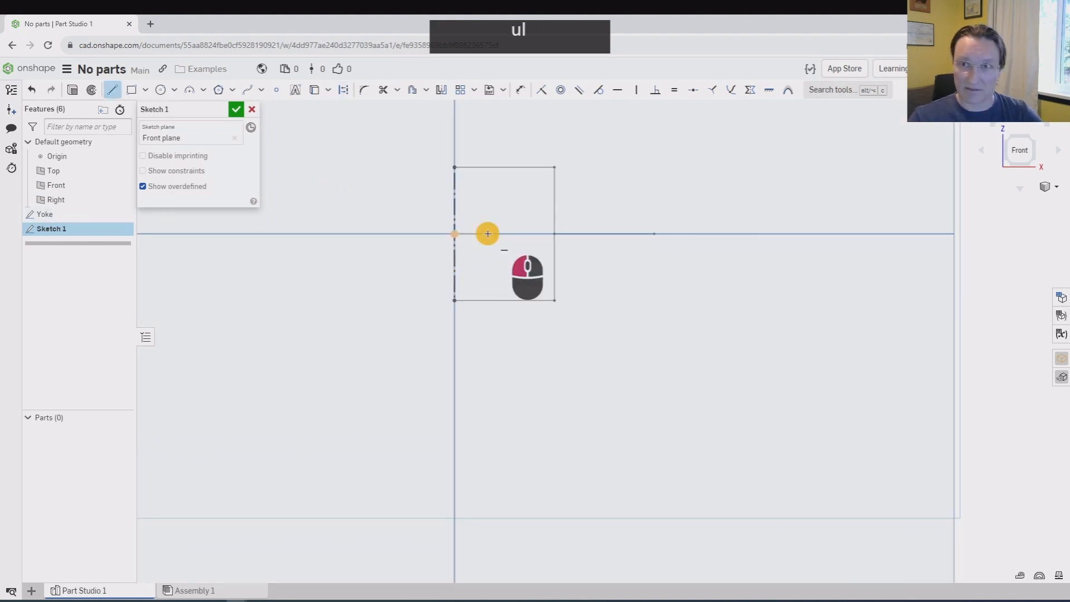
left_click(412, 234)
key("Escape")
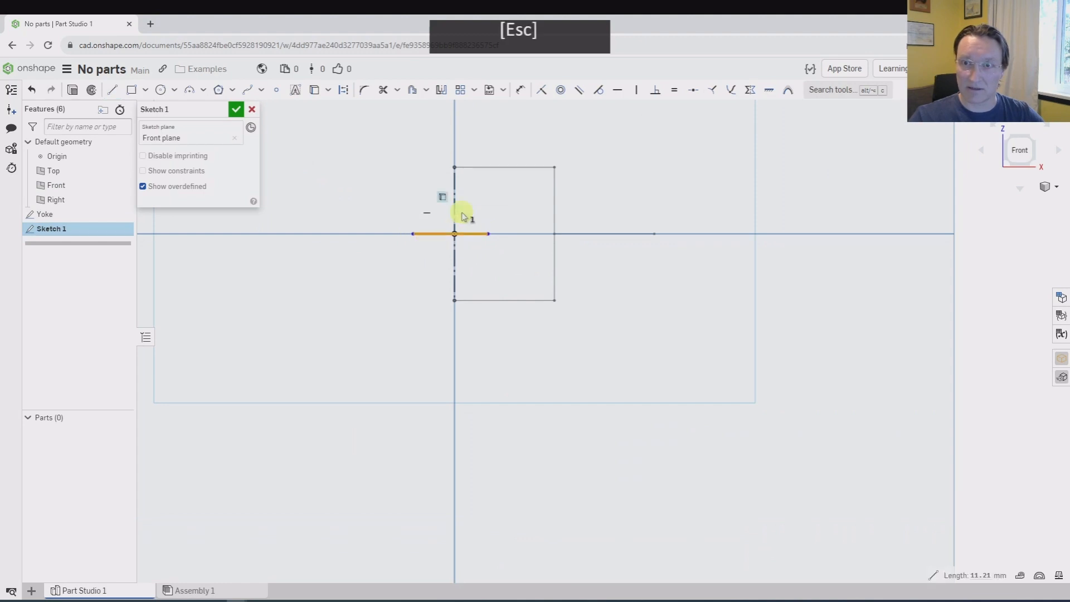
Step: Make the horizontal line equal in length to the projected vertical edge and convert that edge to regular geometry
left_click(455, 212)
key("e")
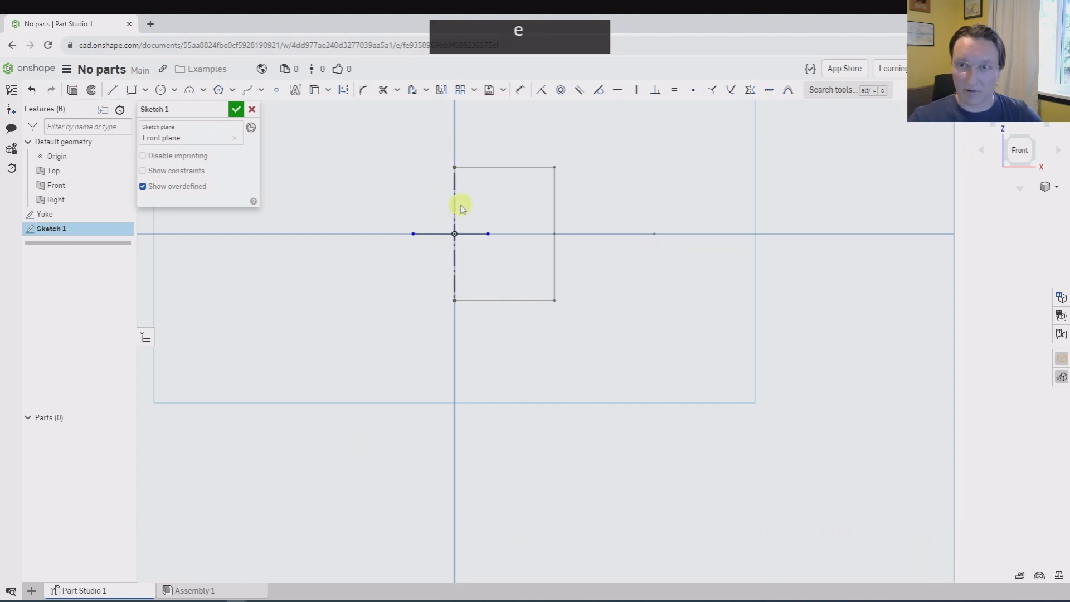
left_click(455, 204)
key("q")
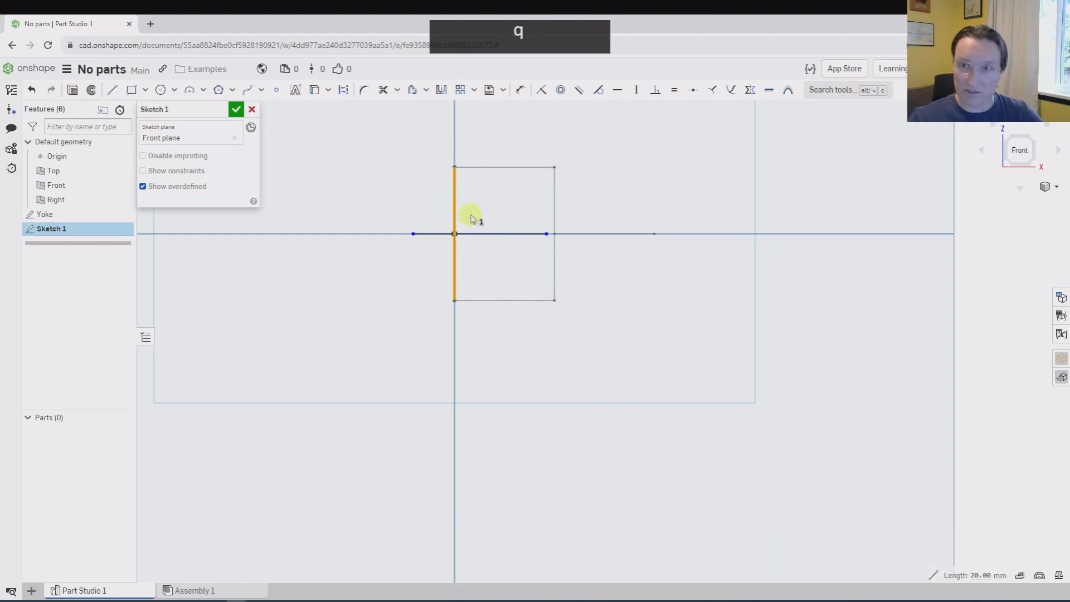
key("space")
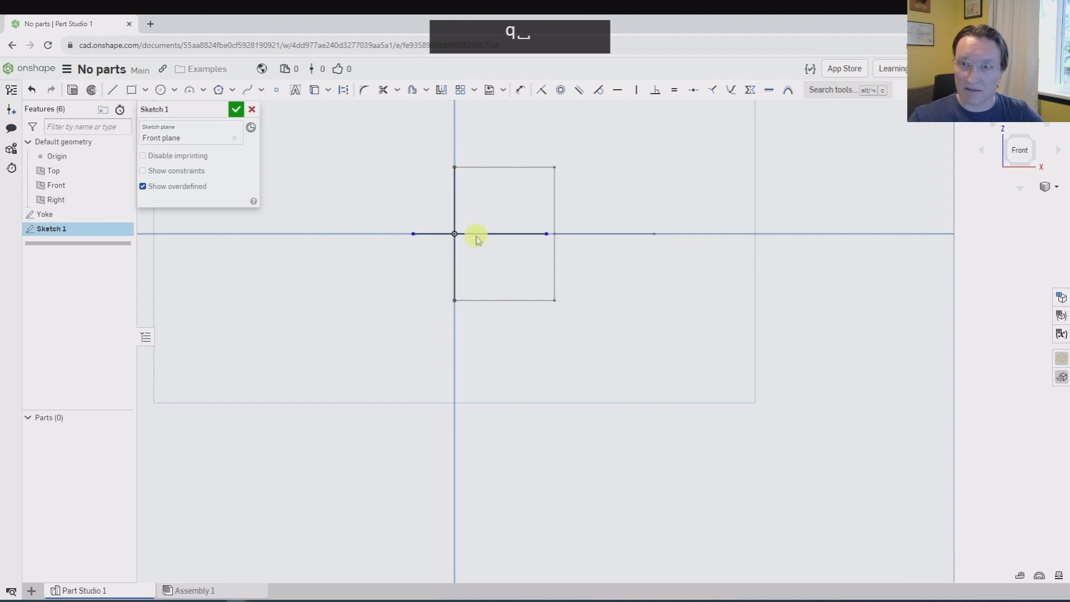
Step: Centre the horizontal line on the origin with a Midpoint constraint
left_click(477, 236)
left_click(456, 234)
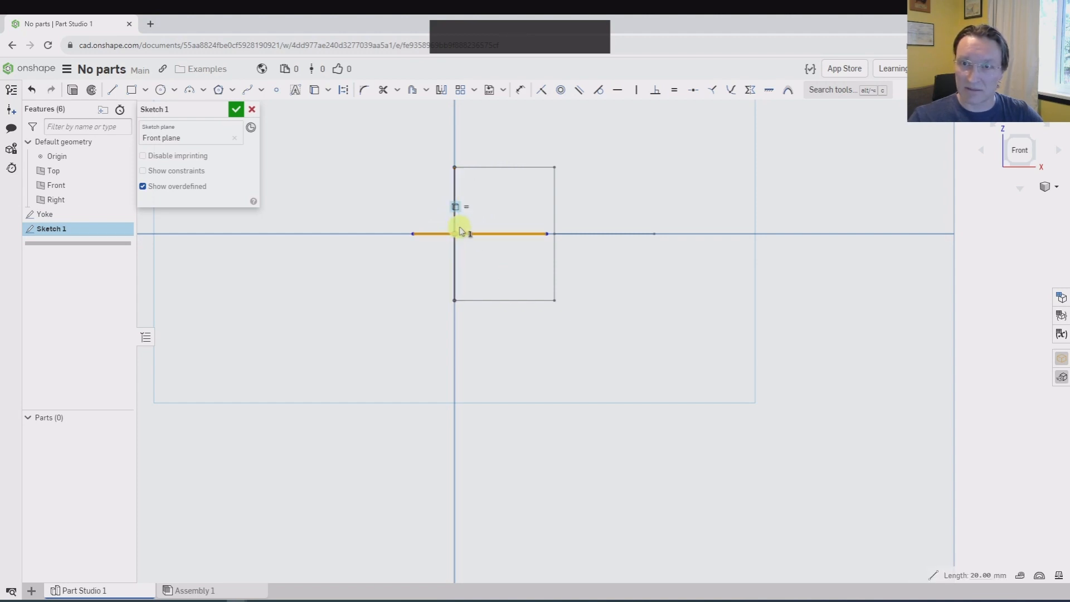
left_click(693, 89)
left_click(456, 233)
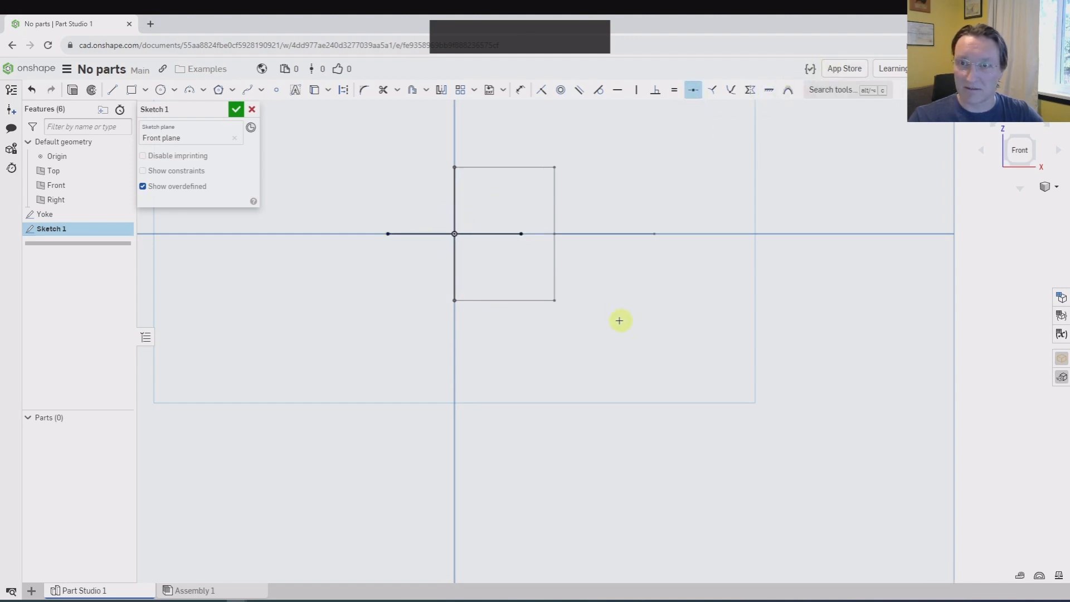
Step: Rename the cross sketch as X and accept it
left_click(222, 110)
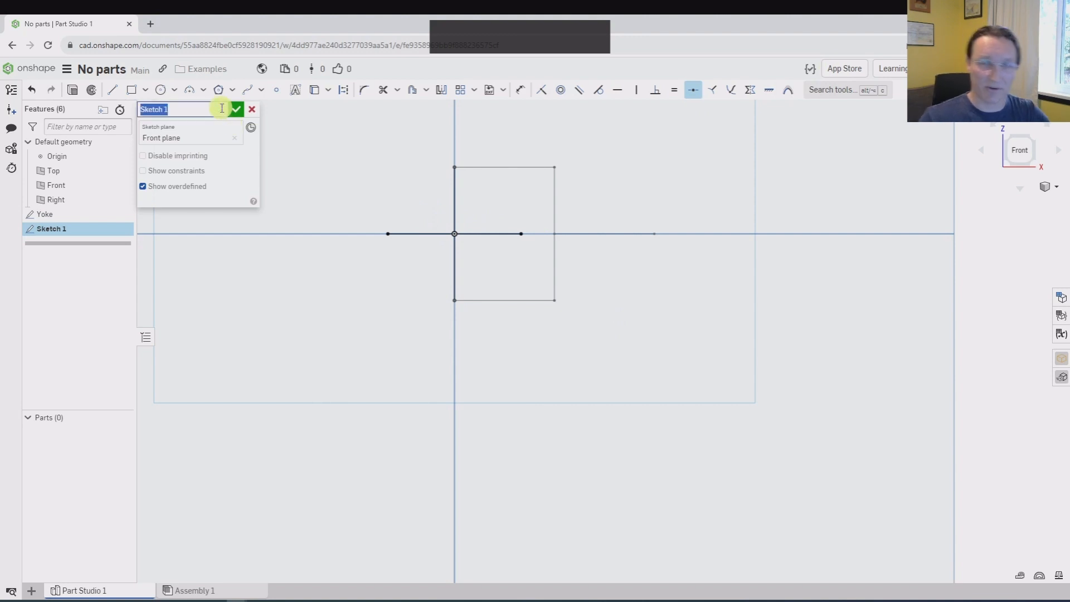
type("X")
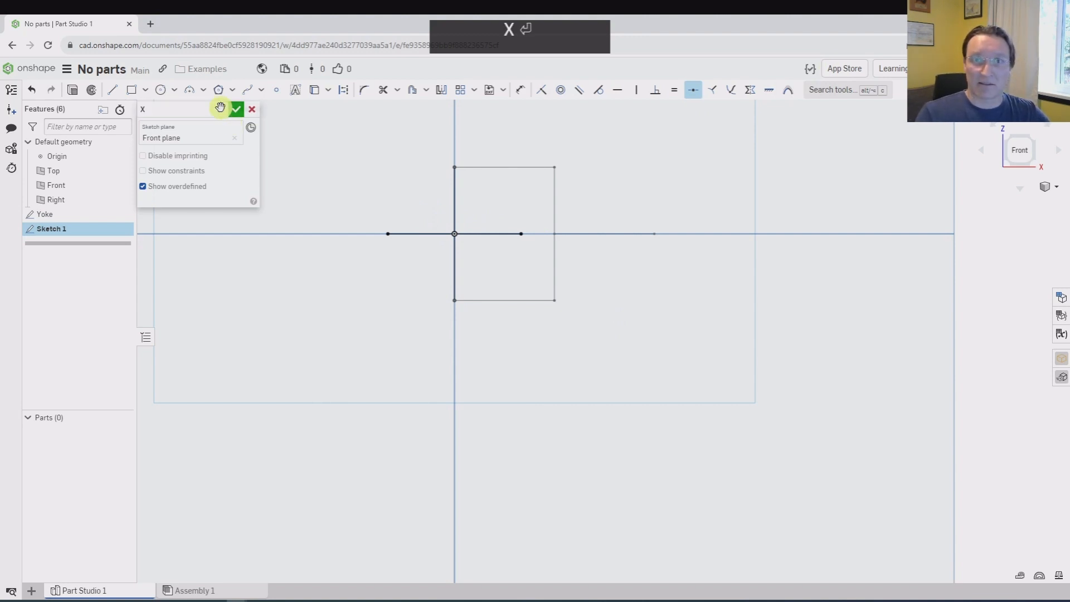
key("Return")
left_click(235, 108)
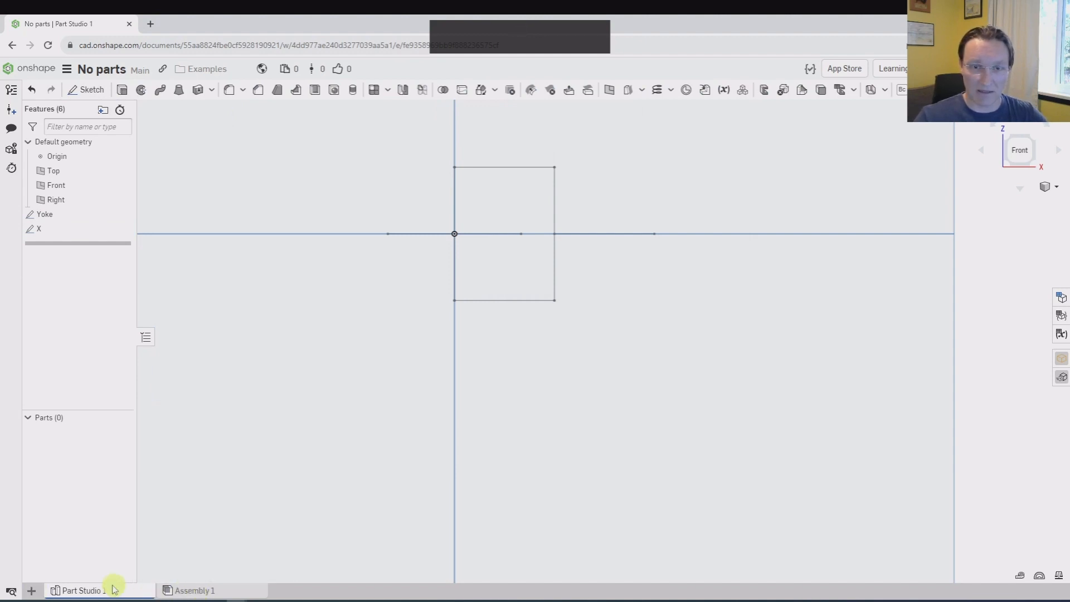
Step: Rename Part Studio 1 as U-joint
right_click(90, 595)
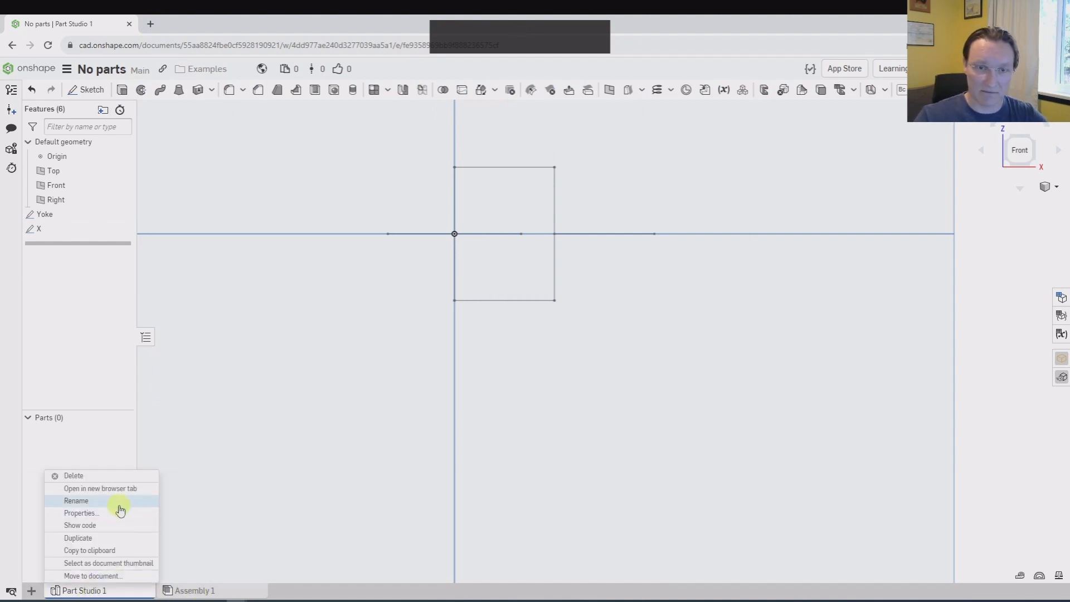
left_click(119, 501)
type("U-j")
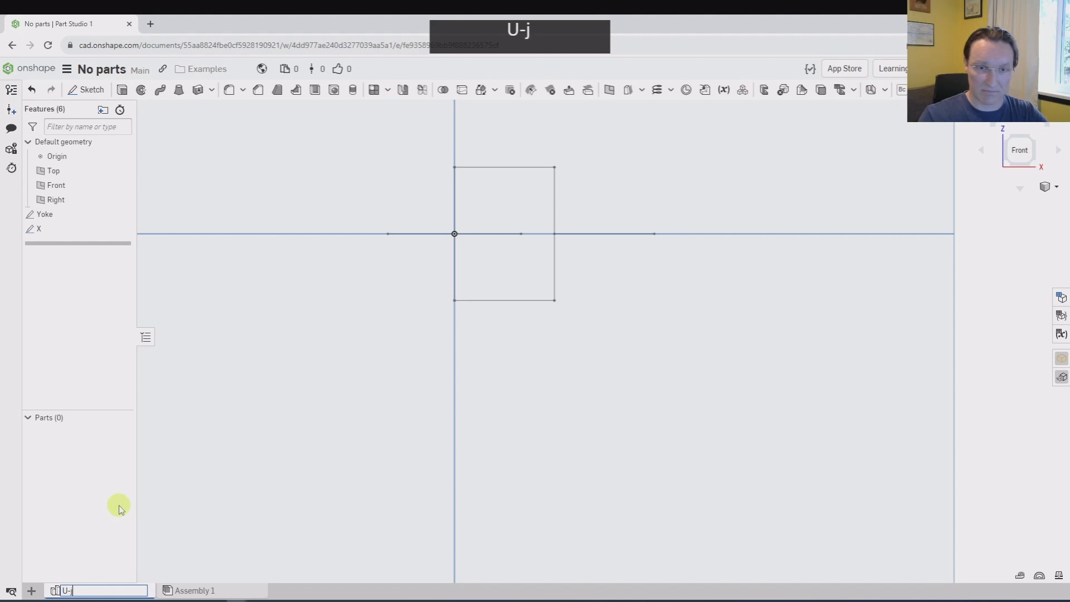
type("oint")
key("Return")
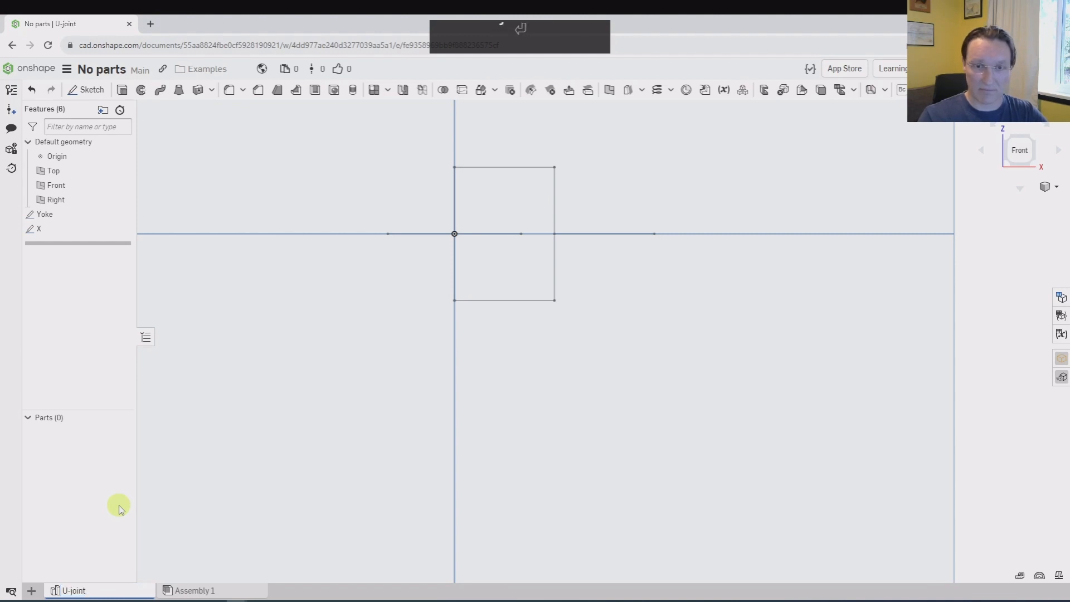
Step: Insert the Yoke and X sketches from the U-joint Part Studio into Assembly 1
left_click(202, 592)
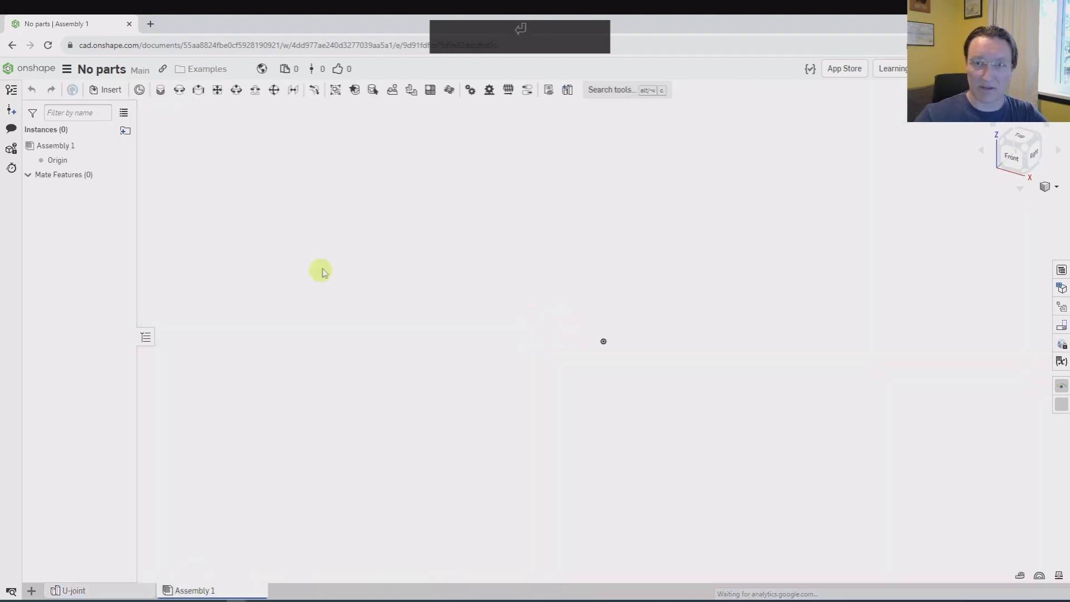
left_click(105, 92)
left_click(176, 224)
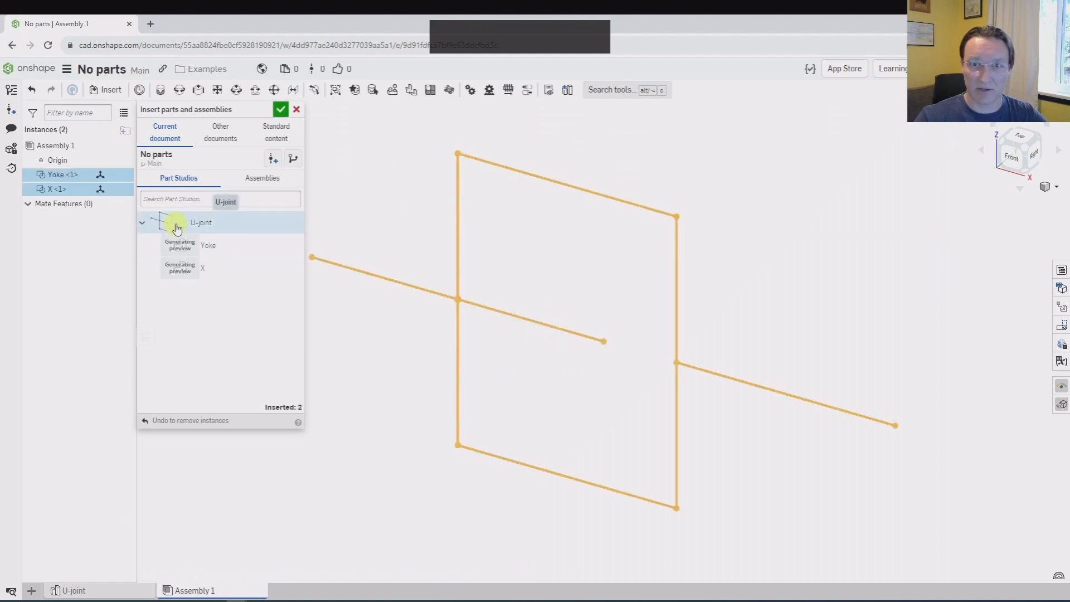
left_click(280, 109)
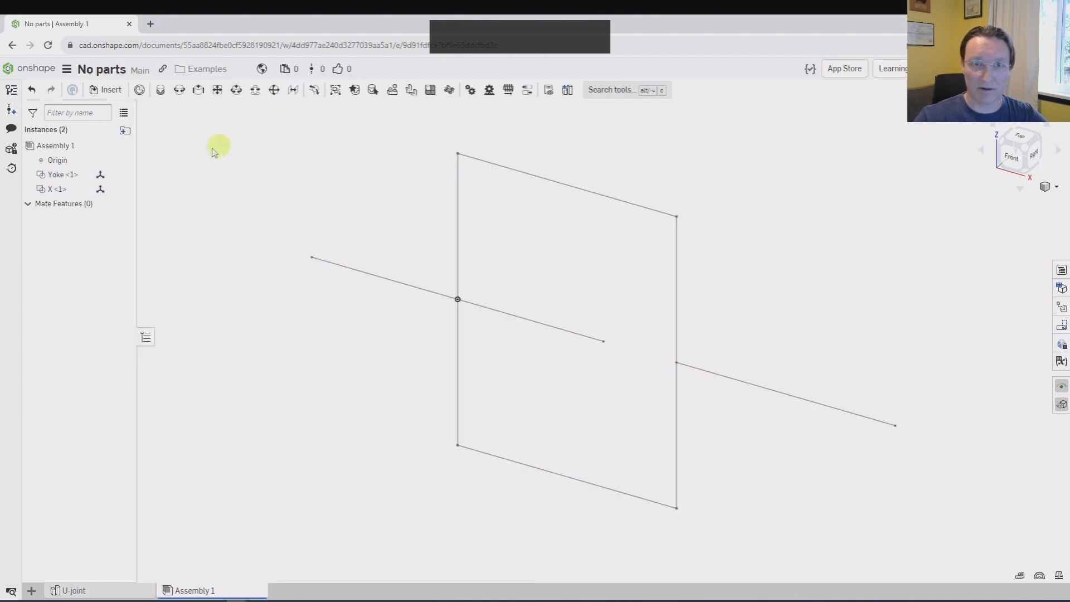
Step: Fix the Yoke instance in place and move the X instance clear of its open side
right_click(58, 176)
left_click(105, 271)
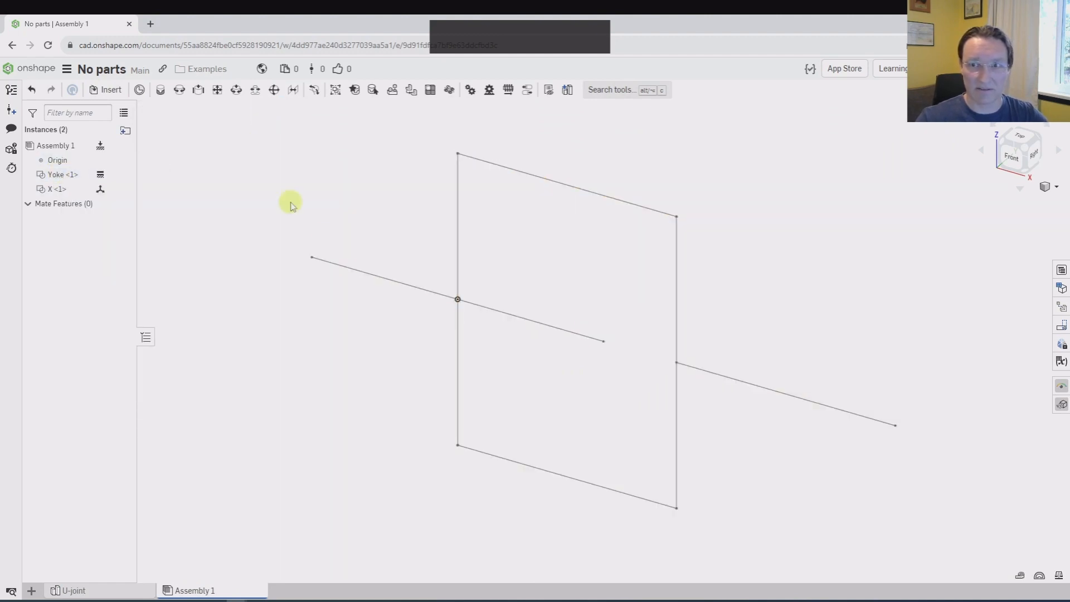
left_click_drag(357, 278, 188, 277)
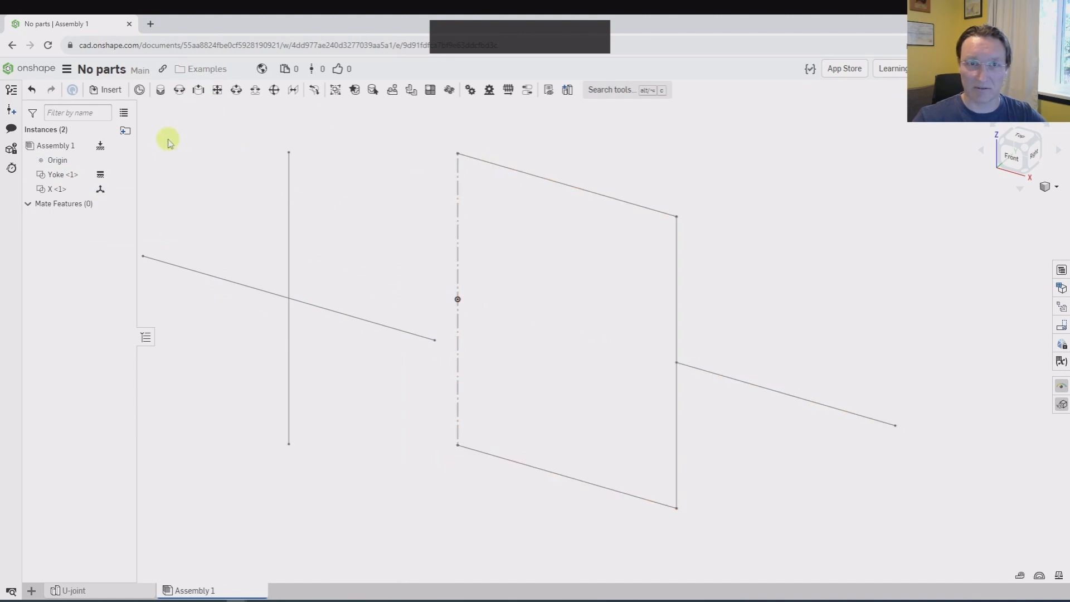
Step: Duplicate the Yoke instance and place the copy on the far side of the X, opposite the fixed Yoke
left_click(62, 174)
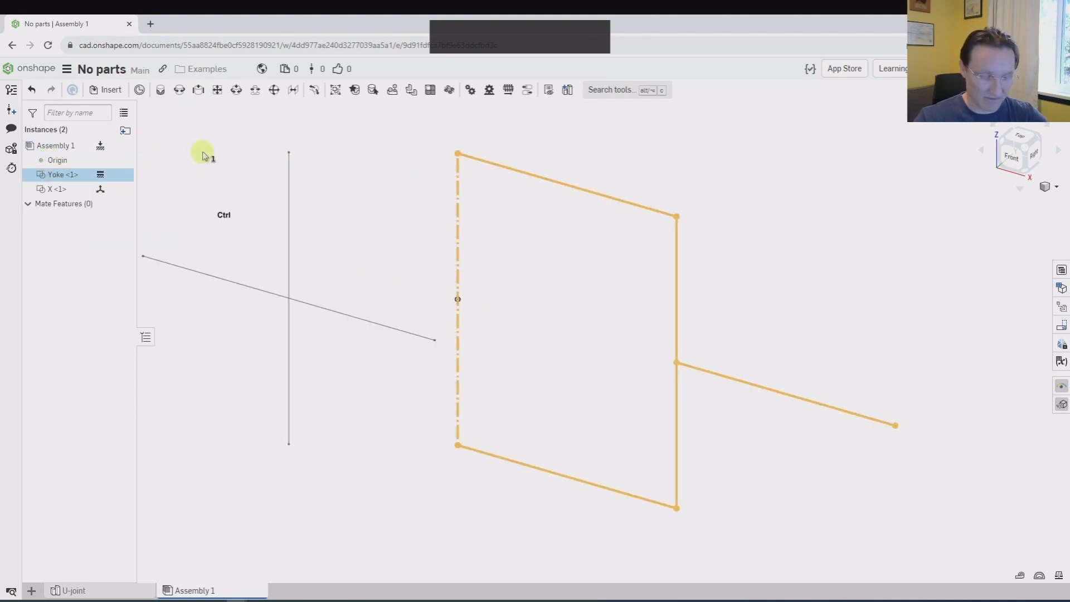
key("ctrl+v")
scroll(375, 280, "down", 5)
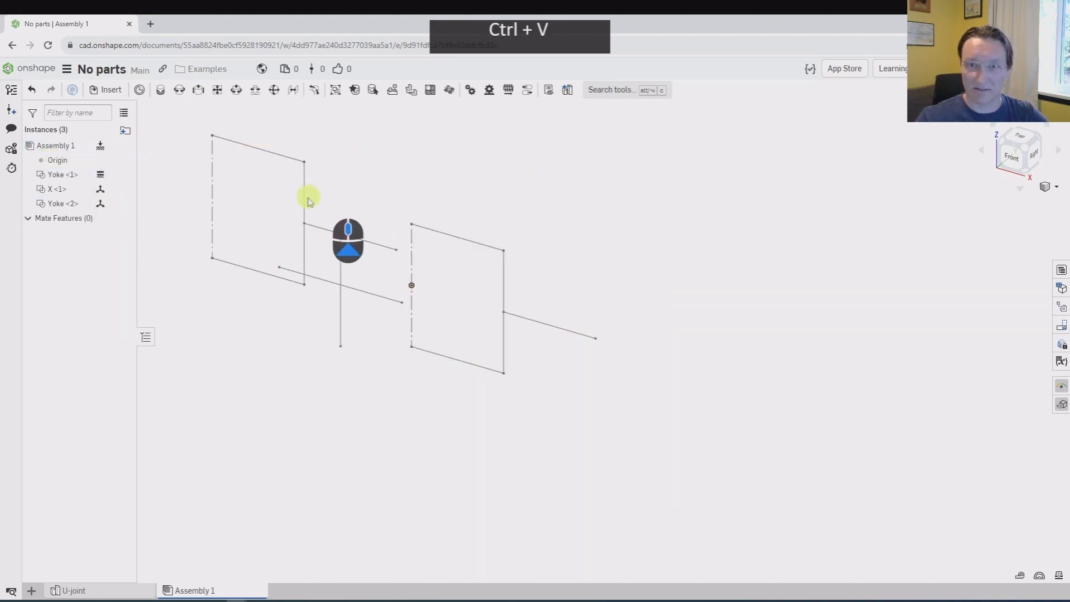
left_click(280, 233)
left_click_drag(280, 233, 212, 299)
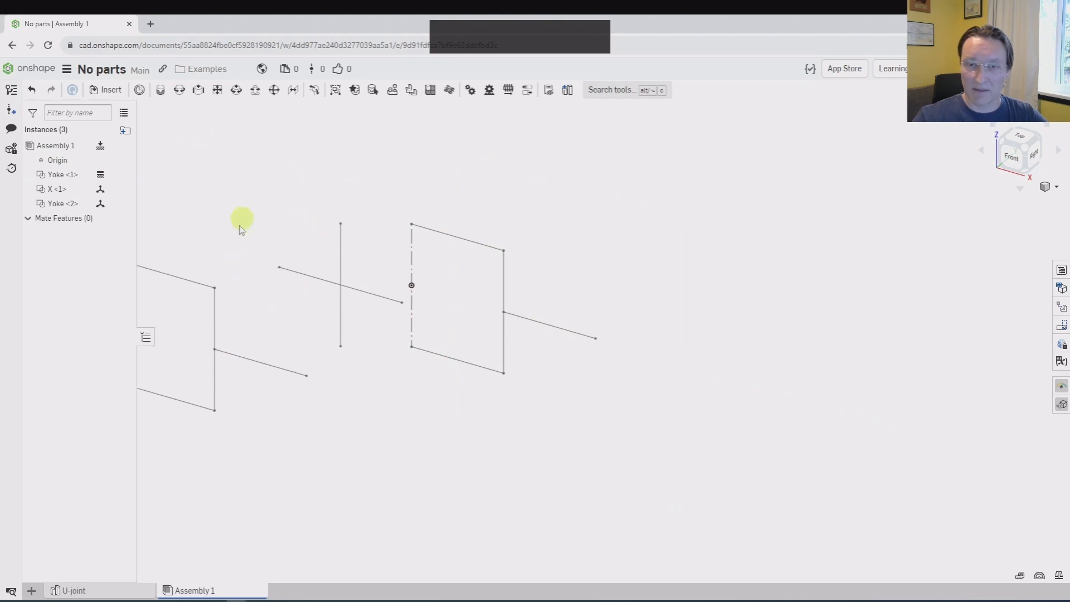
Step: Rotate the second Yoke about its vertical axis so its construction-line side faces the X
left_click(214, 342)
scroll(312, 330, "down", 3)
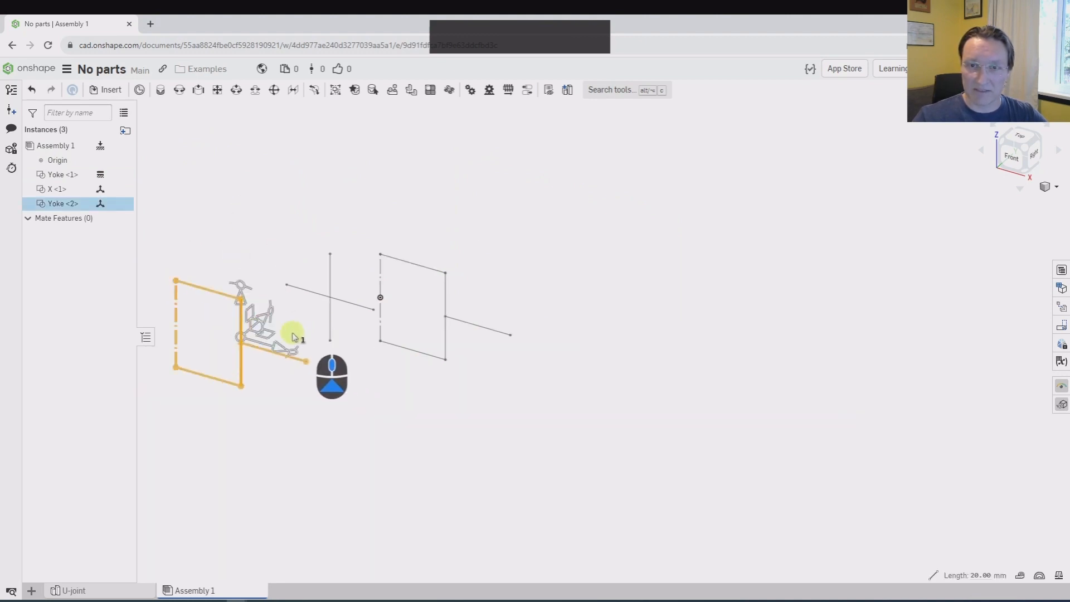
left_click_drag(290, 351, 173, 338)
left_click(435, 442)
scroll(372, 298, "up", 3)
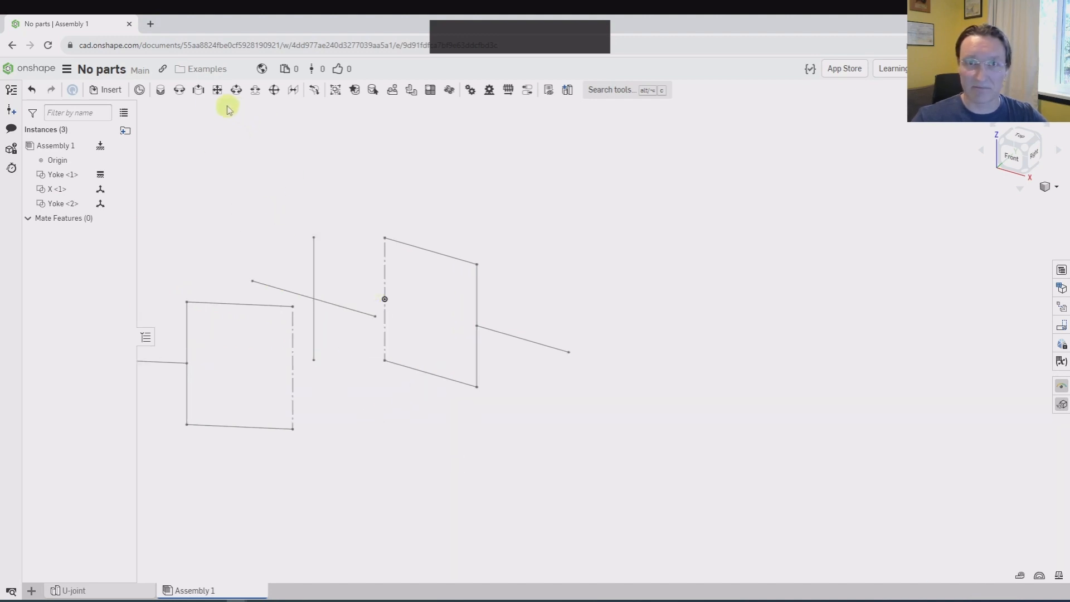
Step: Add a Revolute mate between the midpoint of the fixed Yoke's construction edge and the centre of the X's vertical line
left_click(178, 91)
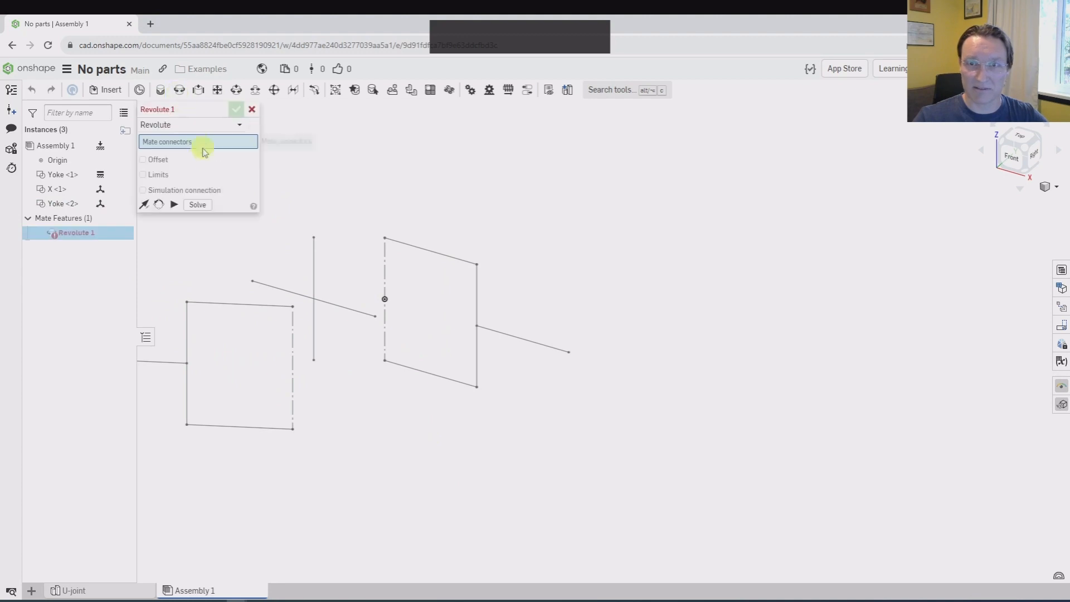
scroll(379, 287, "down", 3)
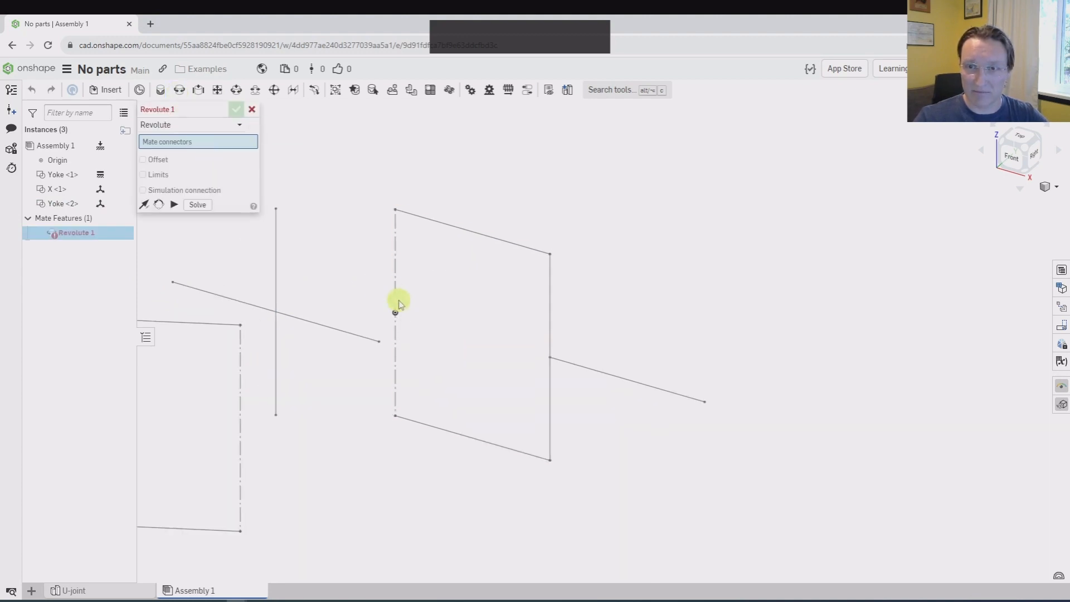
left_click(396, 312)
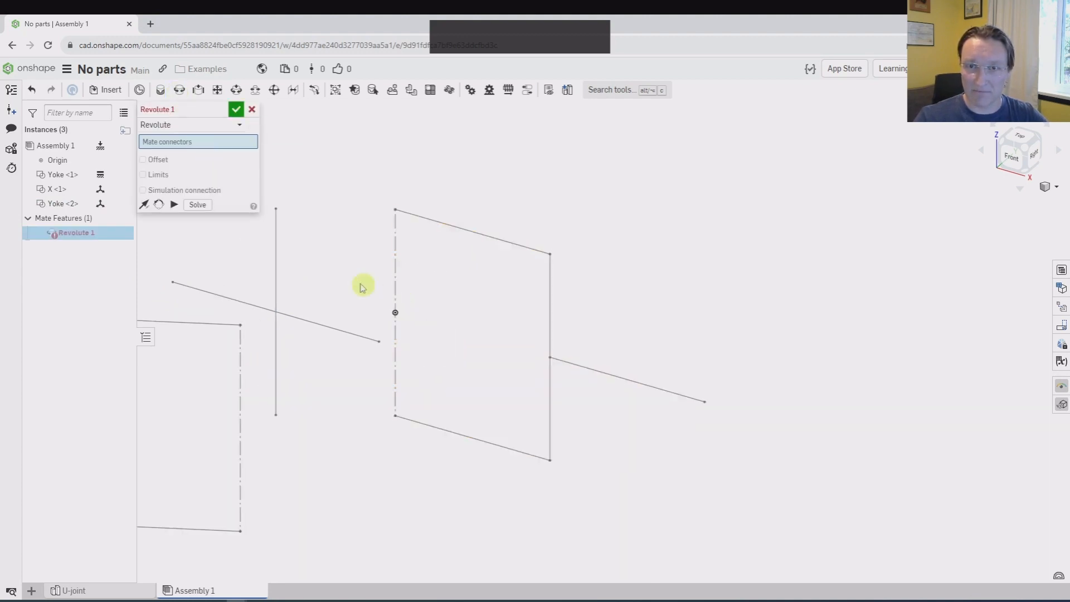
left_click(275, 277)
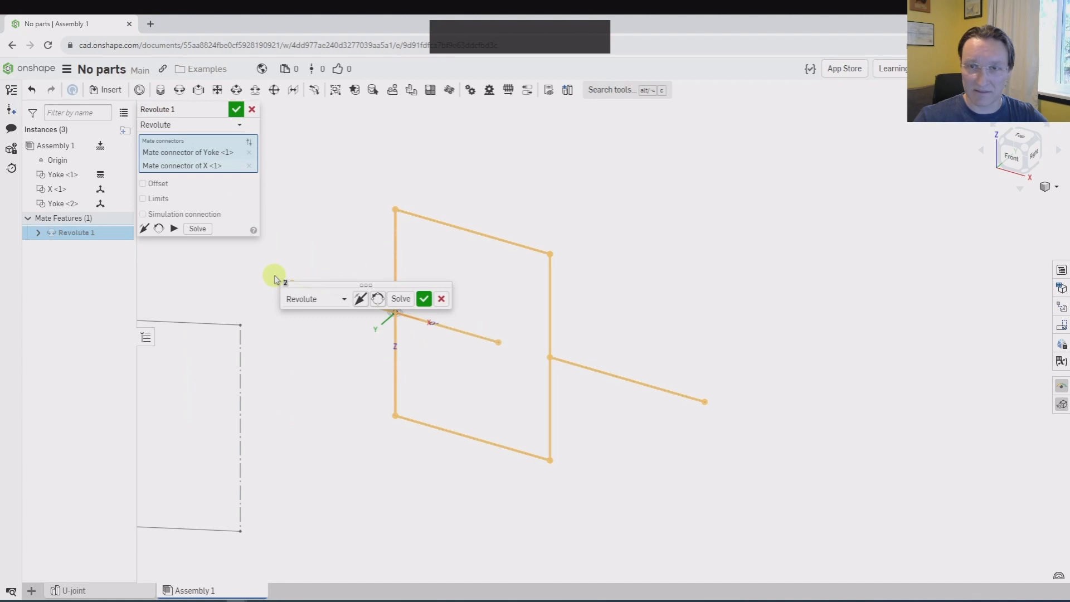
left_click(424, 297)
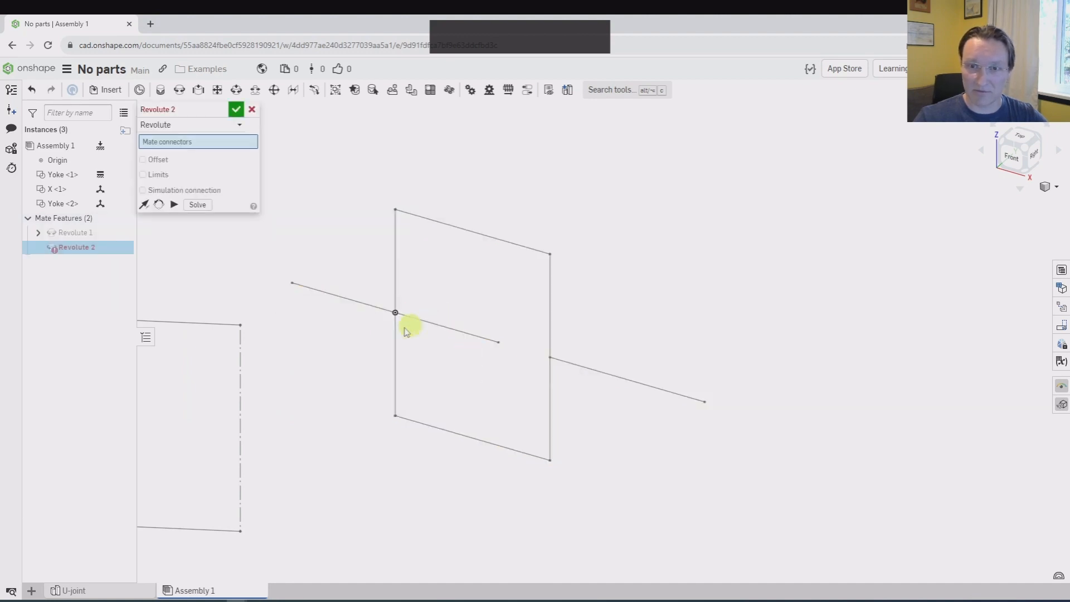
Step: Add a Revolute mate between the X's horizontal line and the midpoint of the second Yoke's construction edge, and swing that Yoke outward
left_click(406, 321)
left_click(240, 427)
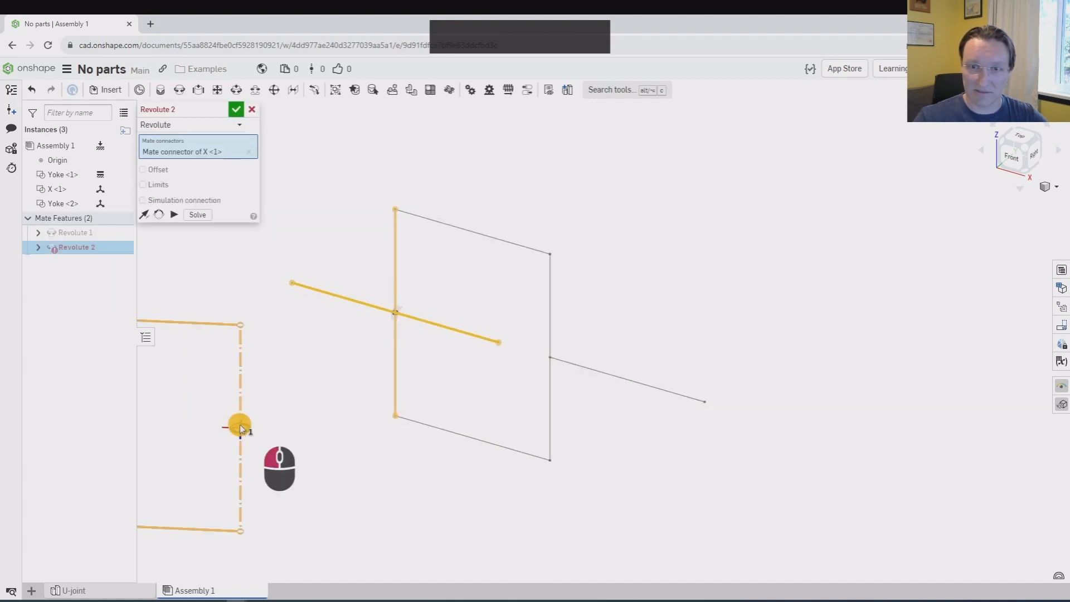
left_click(233, 111)
scroll(260, 292, "down", 5)
key("Escape")
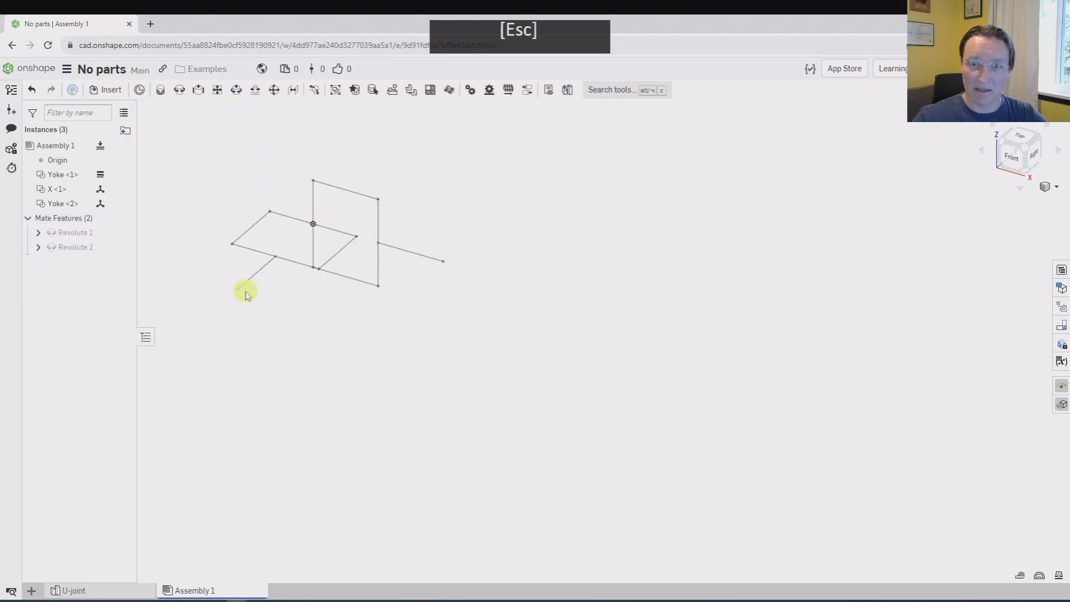
left_click_drag(240, 293, 187, 239)
right_click_drag(379, 440, 365, 390)
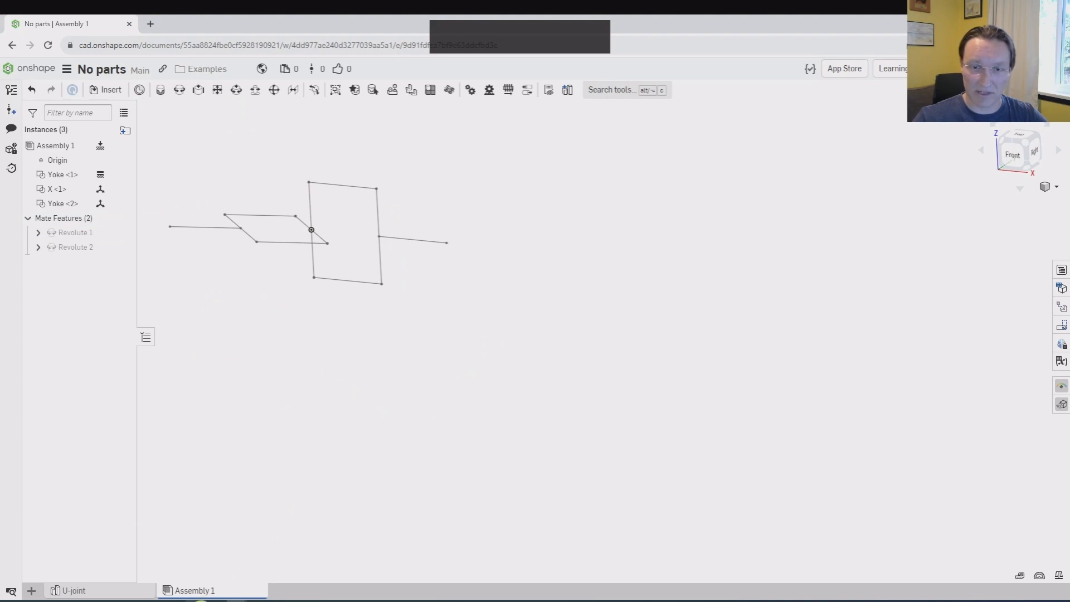
Step: Rename Assembly 1 as U-joint
right_click(207, 592)
left_click(229, 474)
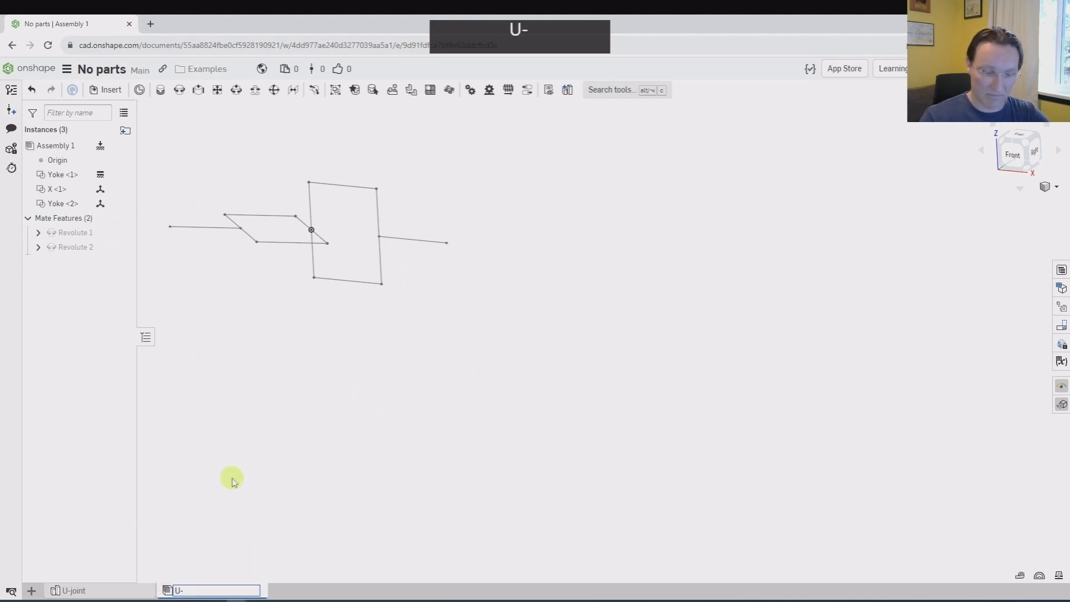
type("U-joint")
key("Return")
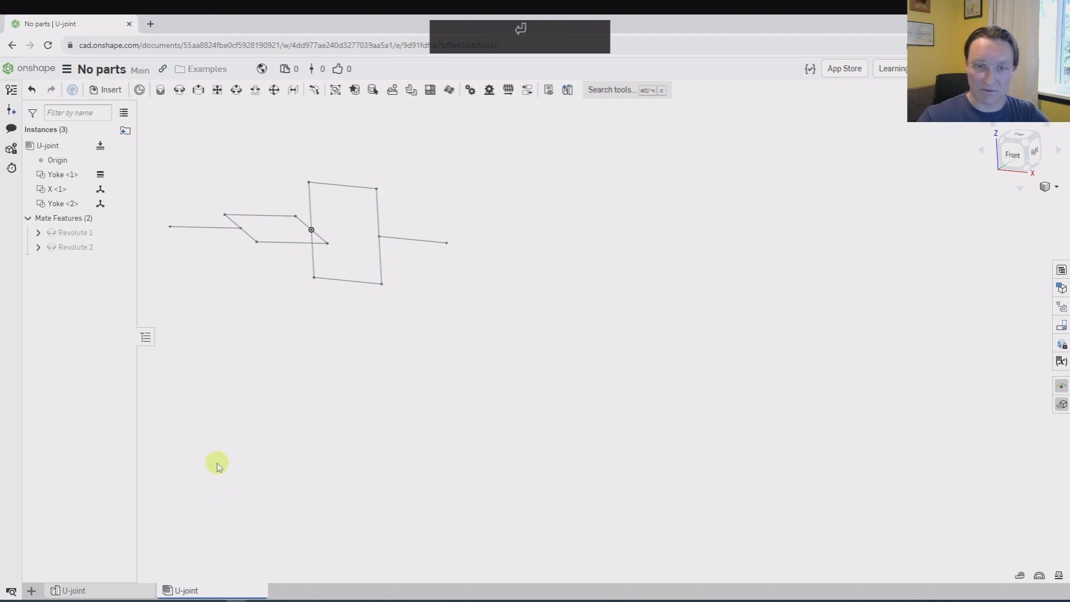
Step: Create a new Part Studio and start a sketch viewed normal to its Top plane
left_click(32, 591)
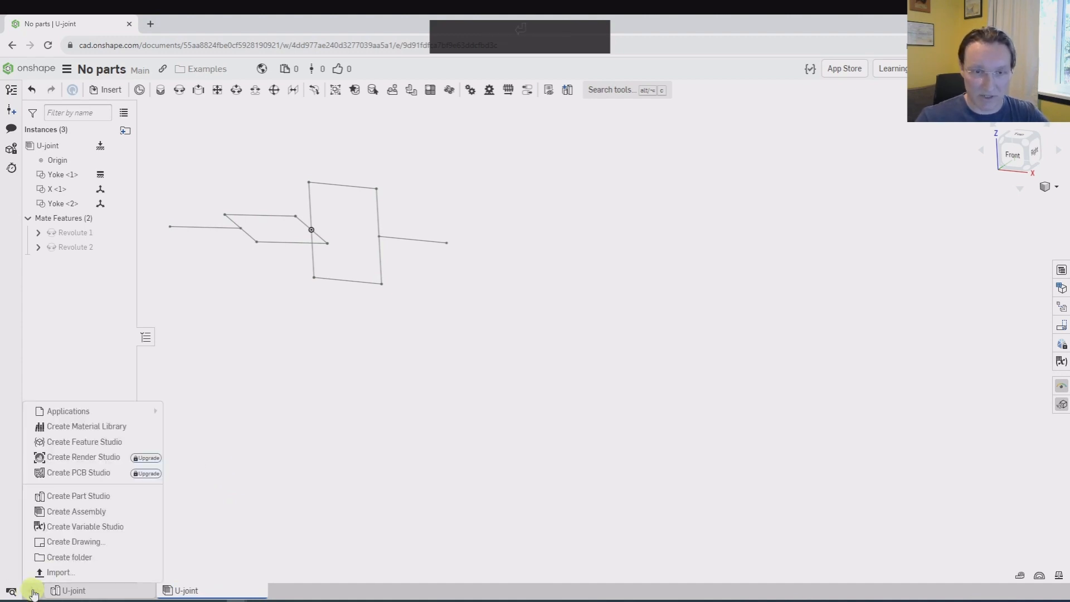
left_click(79, 495)
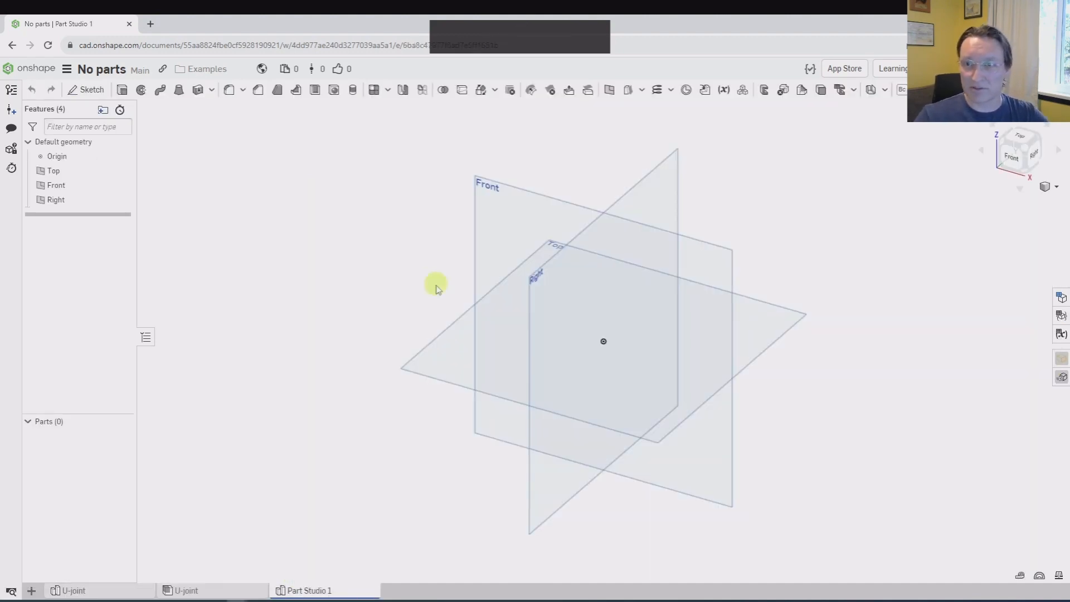
left_click(441, 361)
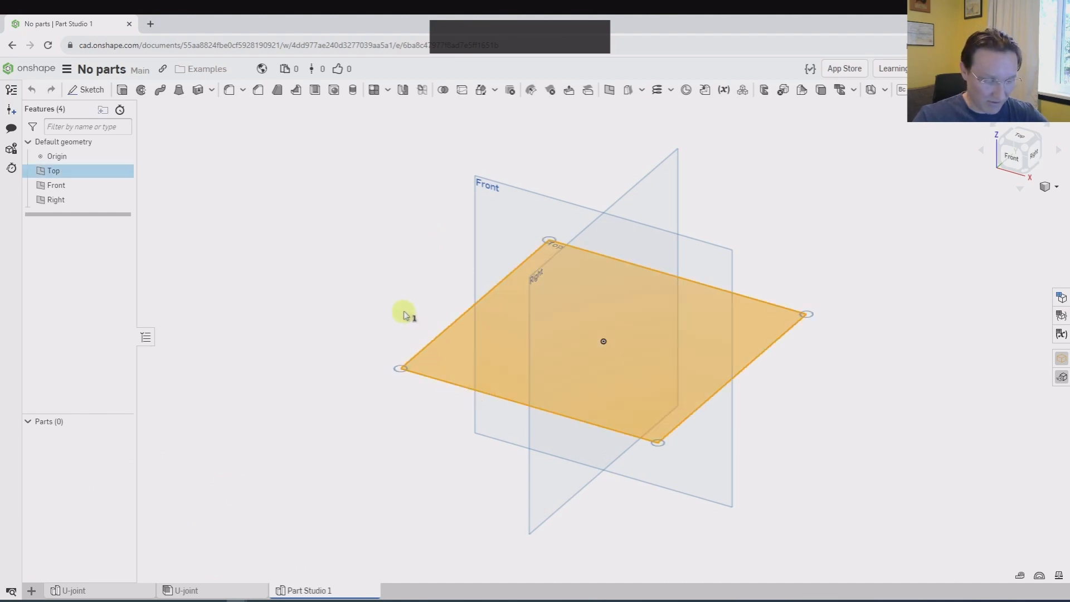
key("s")
key("n")
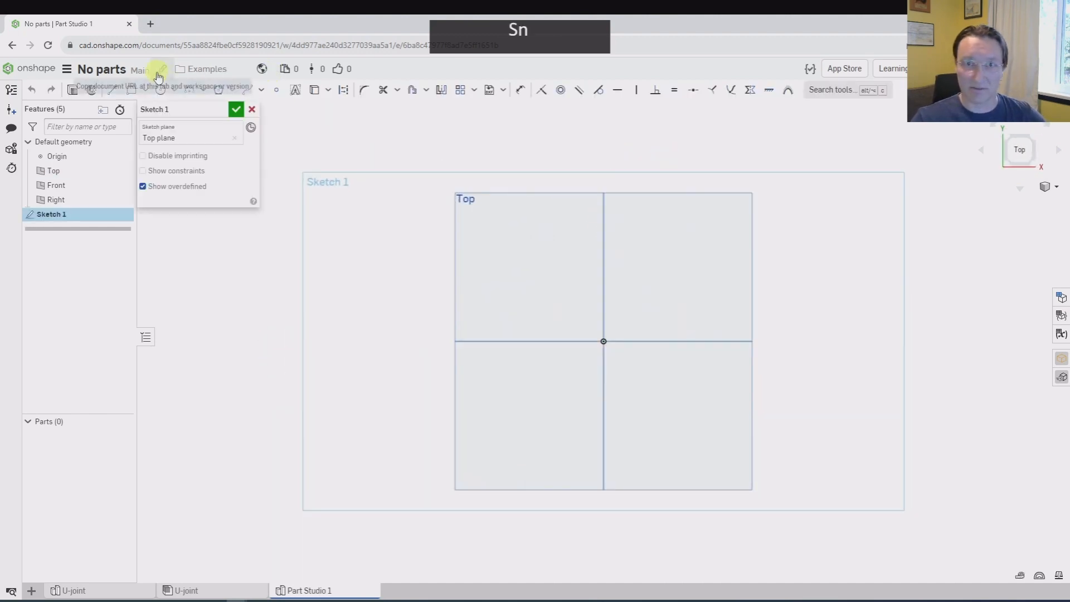
Step: Sketch a corner rectangle from the origin toward negative X and Y, 200 mm wide and 150 mm high
left_click(139, 92)
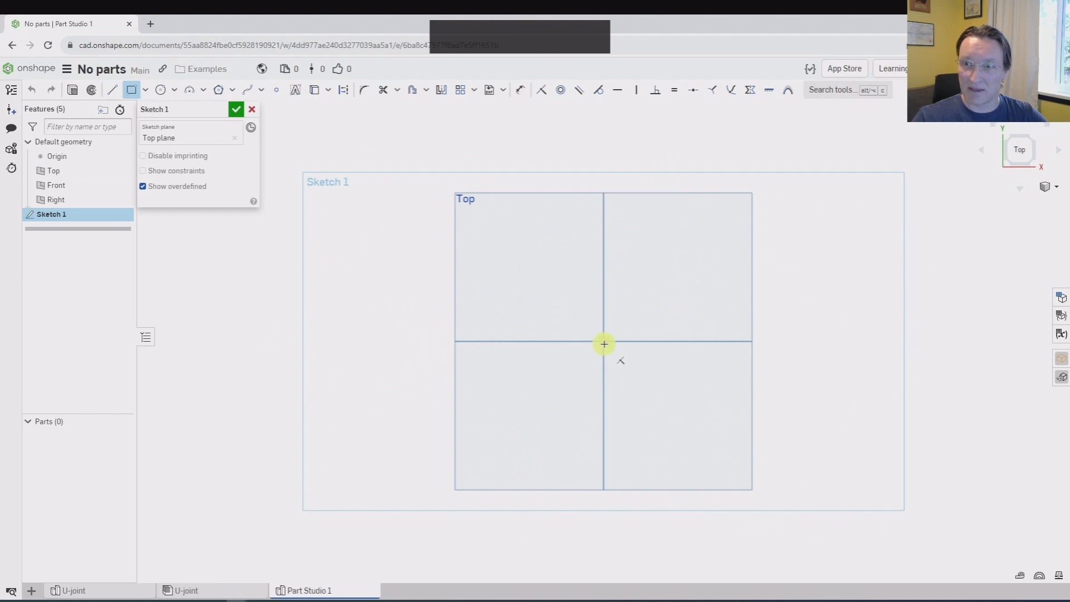
left_click(605, 344)
left_click(366, 502)
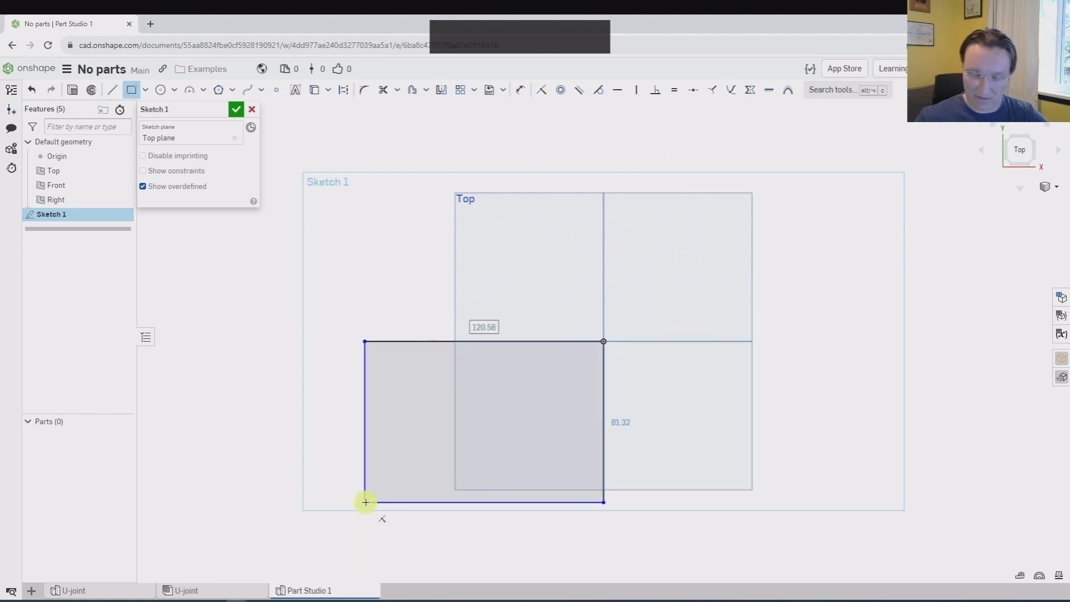
type("200")
key("Return")
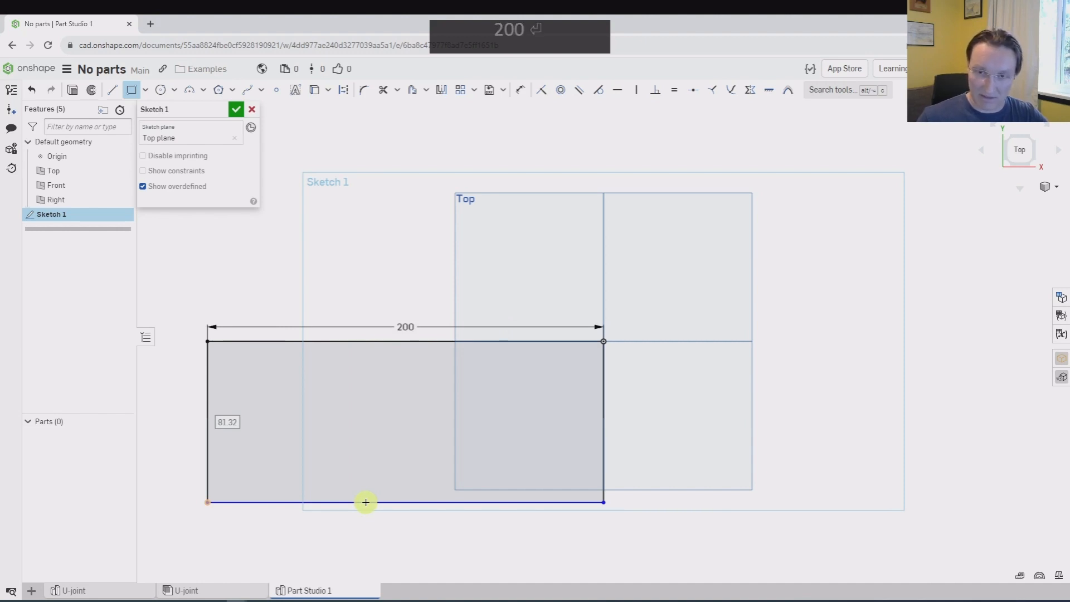
type("150")
key("Return")
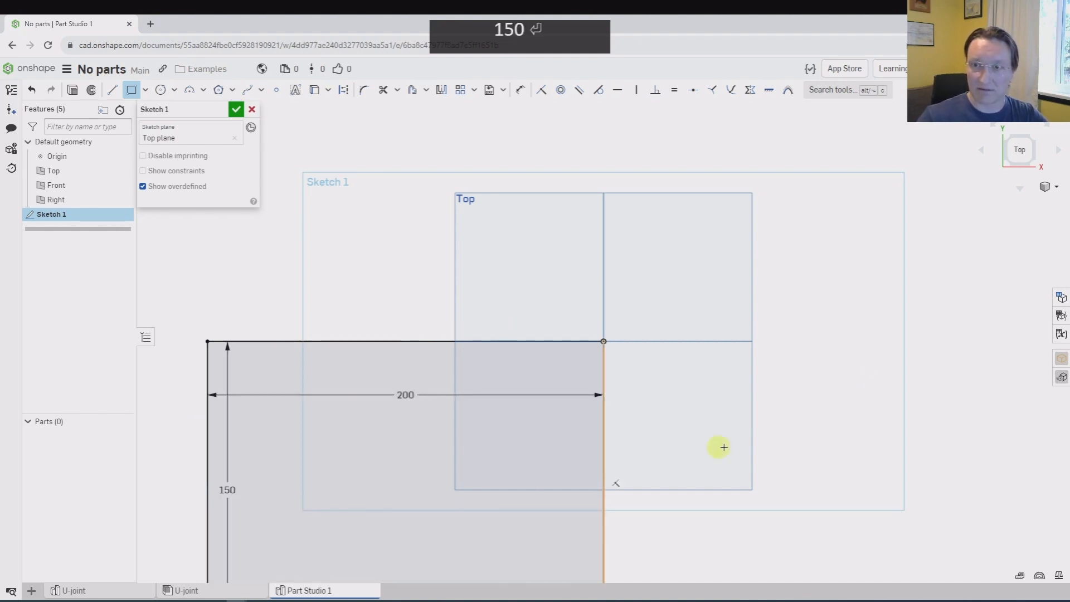
Step: Convert all four rectangle edges to construction geometry and accept the sketch
scroll(836, 325, "down", 3)
key("Escape")
left_click_drag(306, 244, 702, 507)
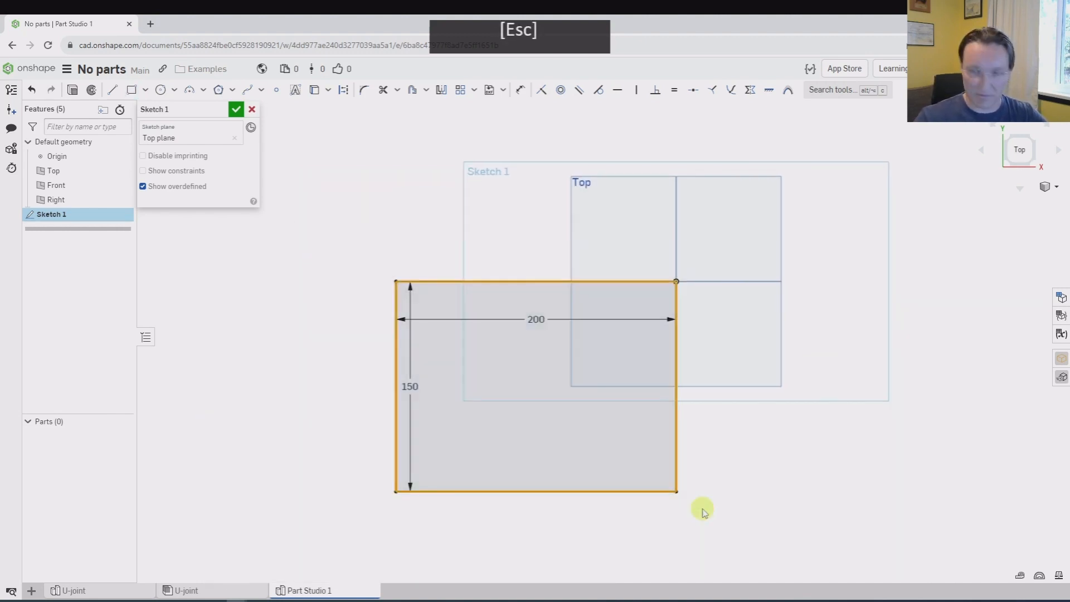
key("q")
left_click(236, 109)
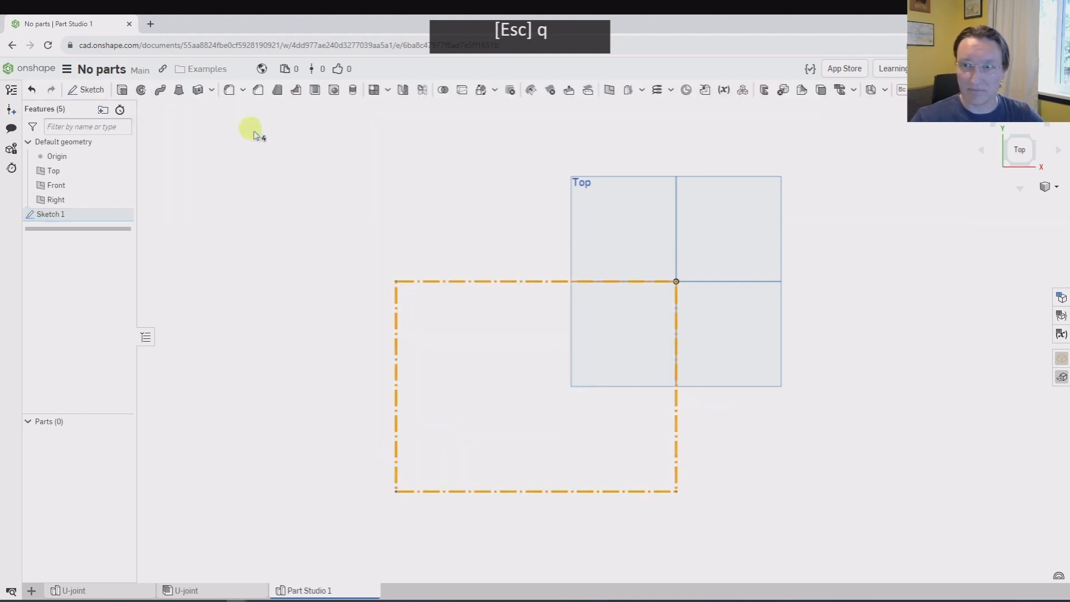
Step: Rename the rectangle sketch as Layout
mouse_move(312, 168)
right_mouse_down()
mouse_move(351, 183)
mouse_move(345, 154)
right_mouse_up()
right_click(45, 213)
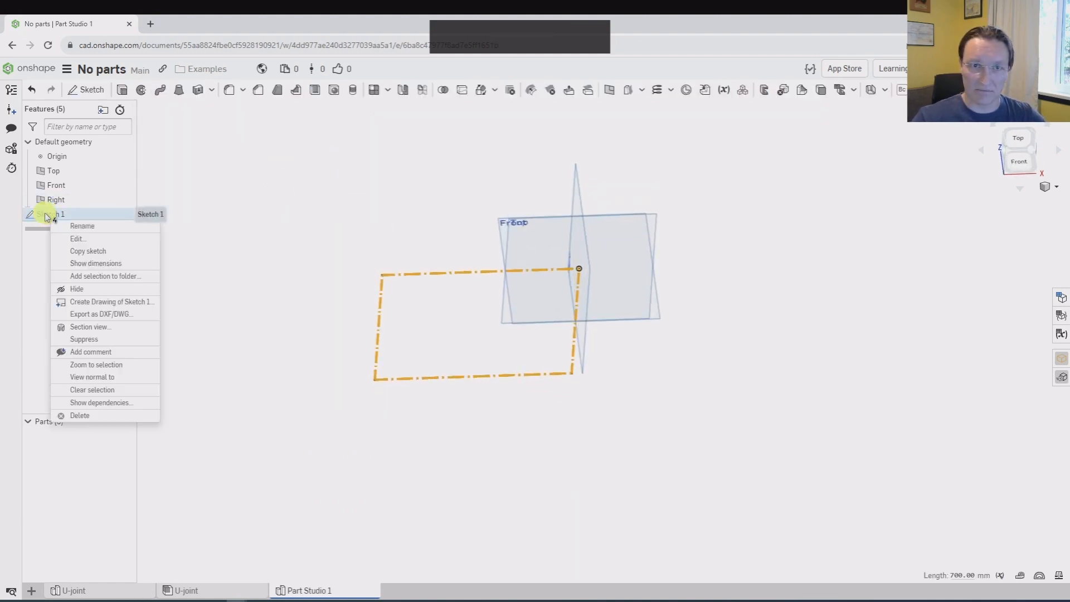
left_click(102, 227)
type("Layout")
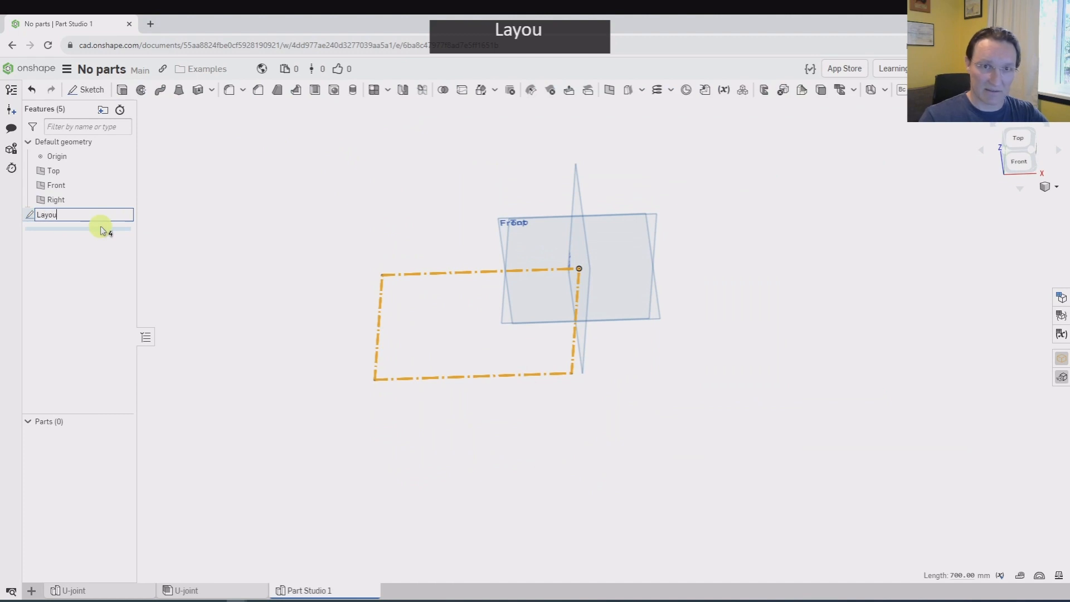
key("Return")
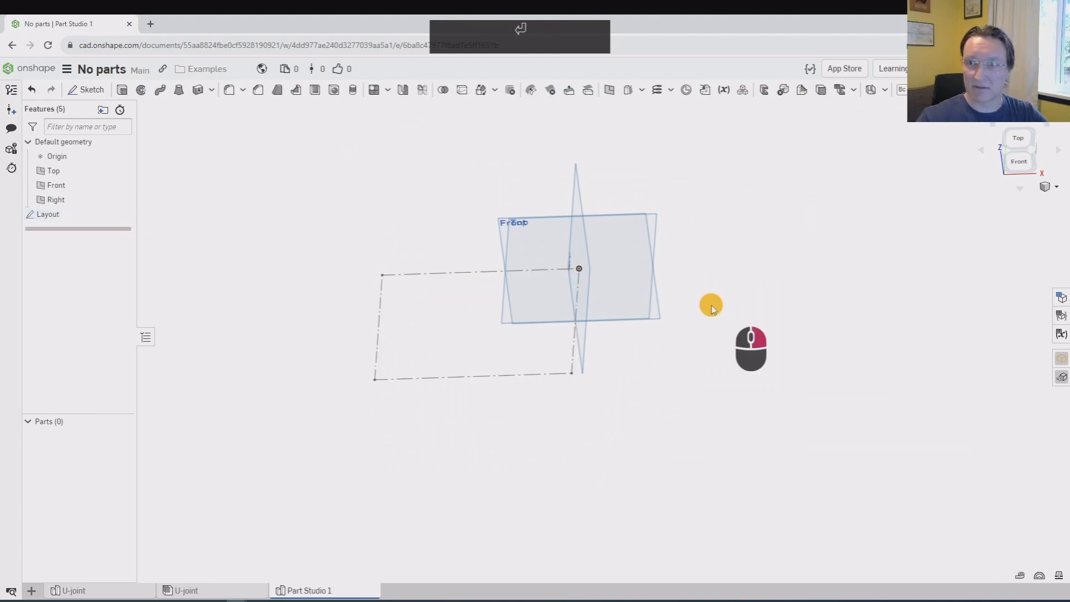
Step: Start a new sketch on the Front plane and view it face-on
right_click_drag(712, 303, 669, 239)
left_click(612, 240)
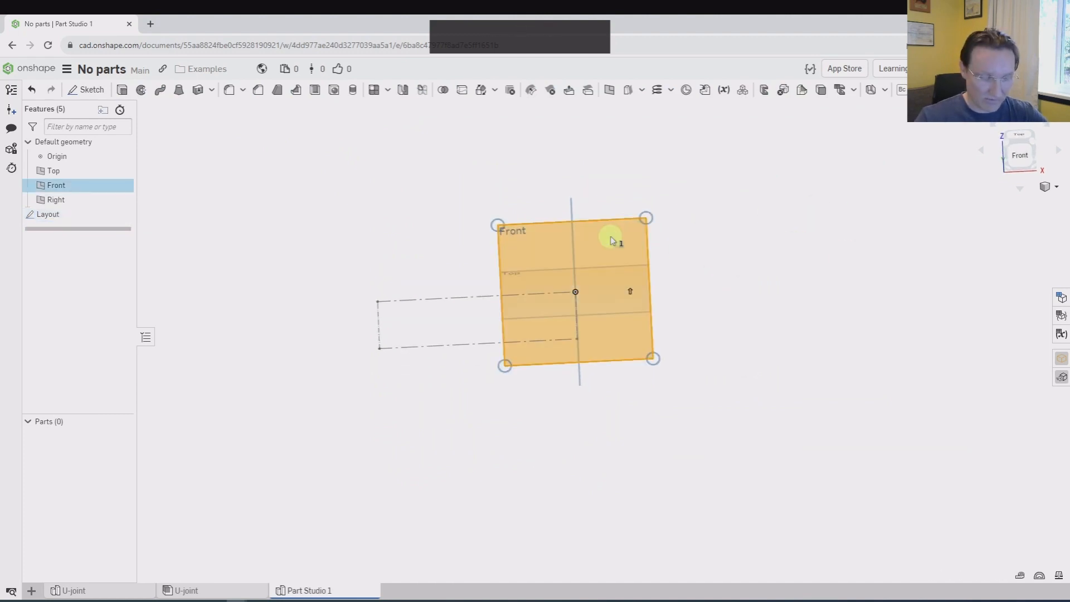
key("shift+s")
key("n")
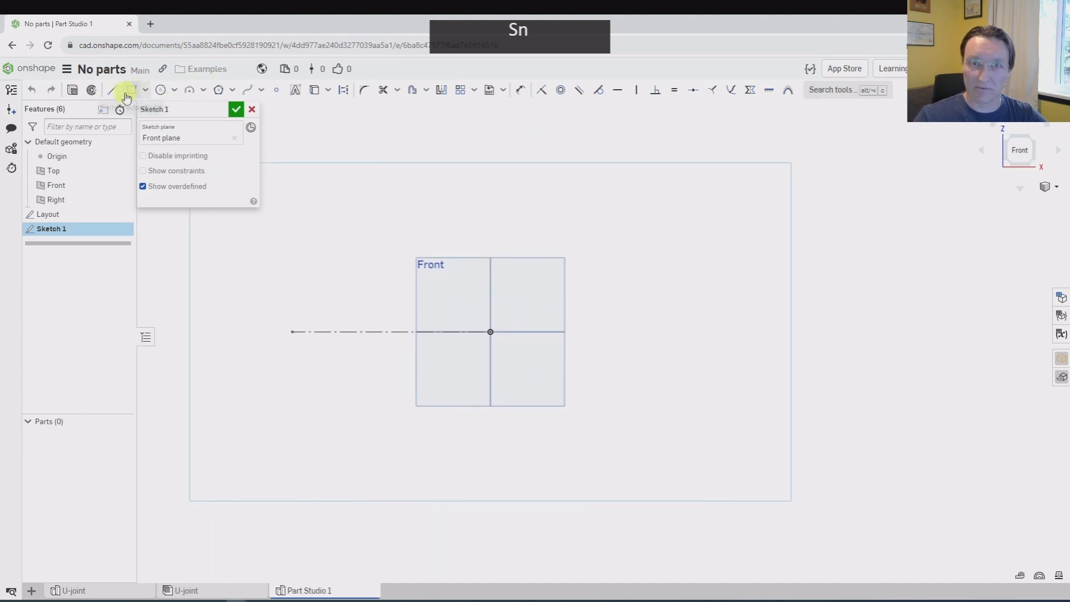
Step: Draw three connected lines from the origin: 25 mm toward +X, 100 mm vertically down, and 100 mm horizontally toward +X
left_click(112, 90)
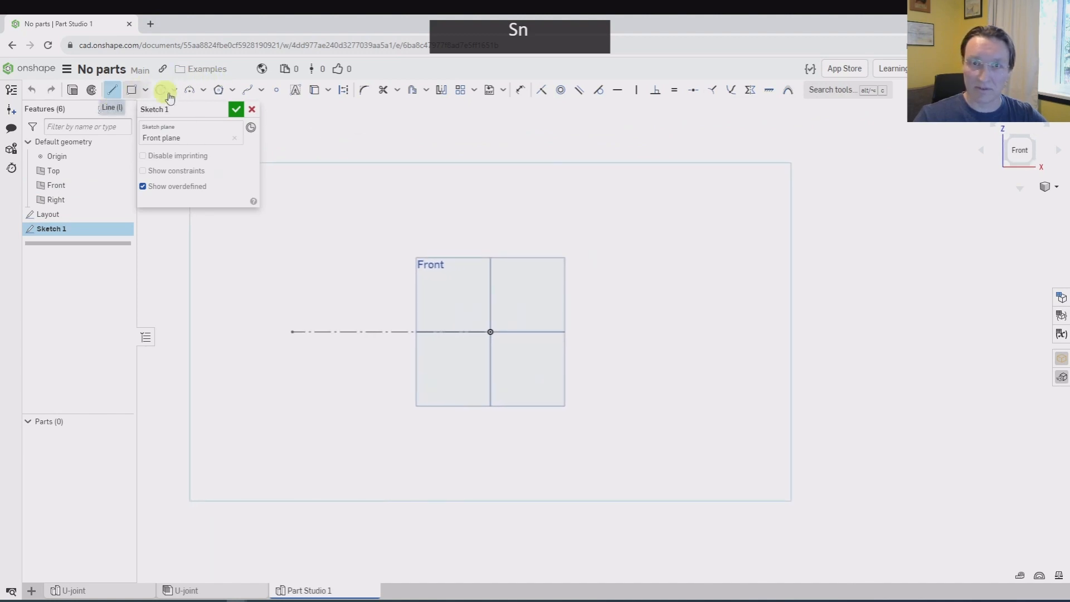
left_click(492, 332)
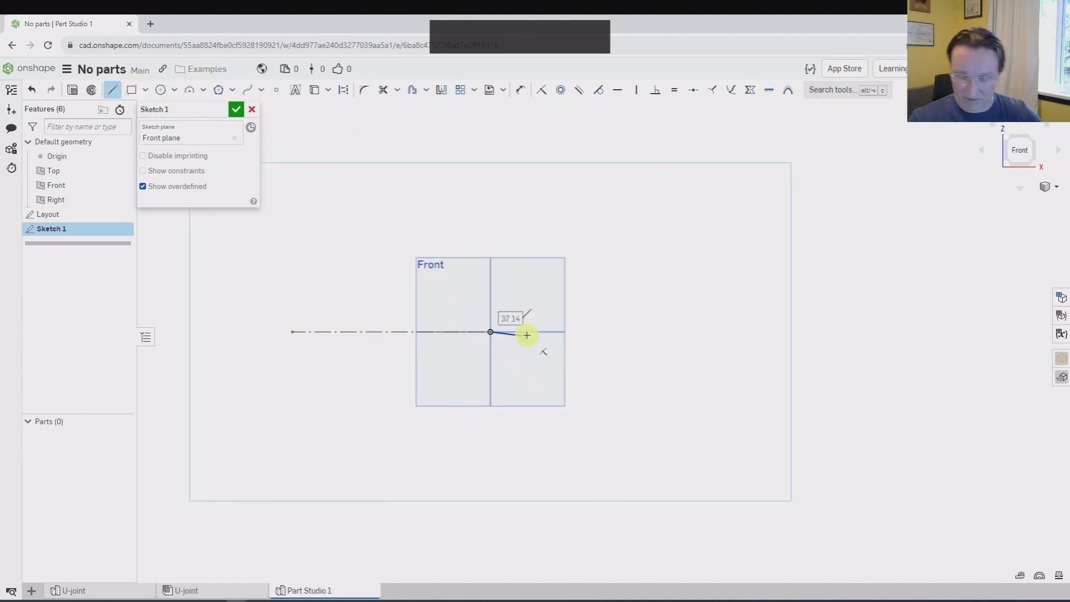
type("25")
key("Return")
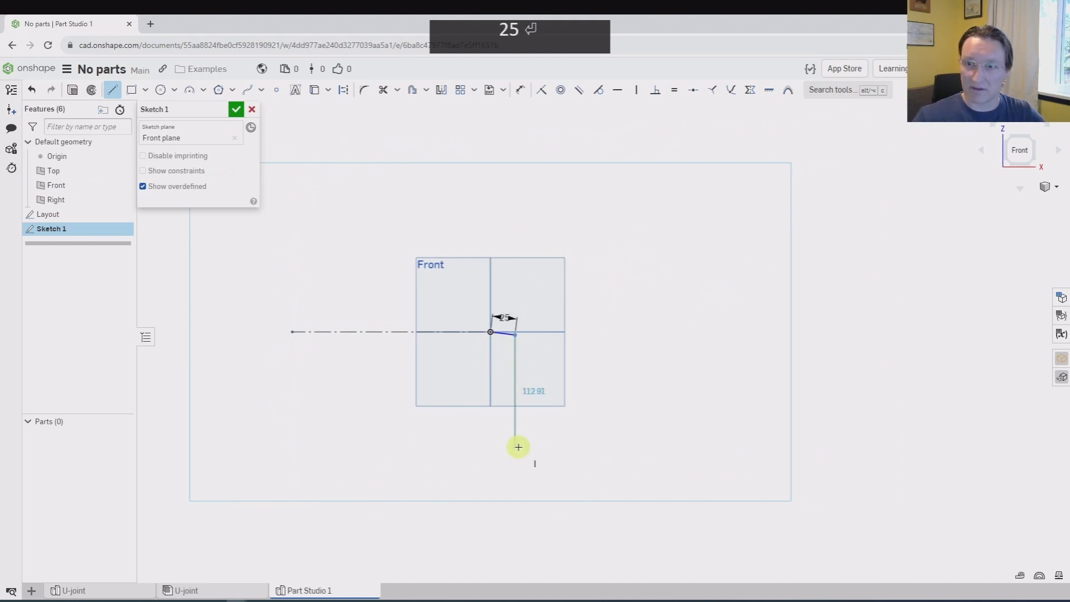
type("100")
key("Return")
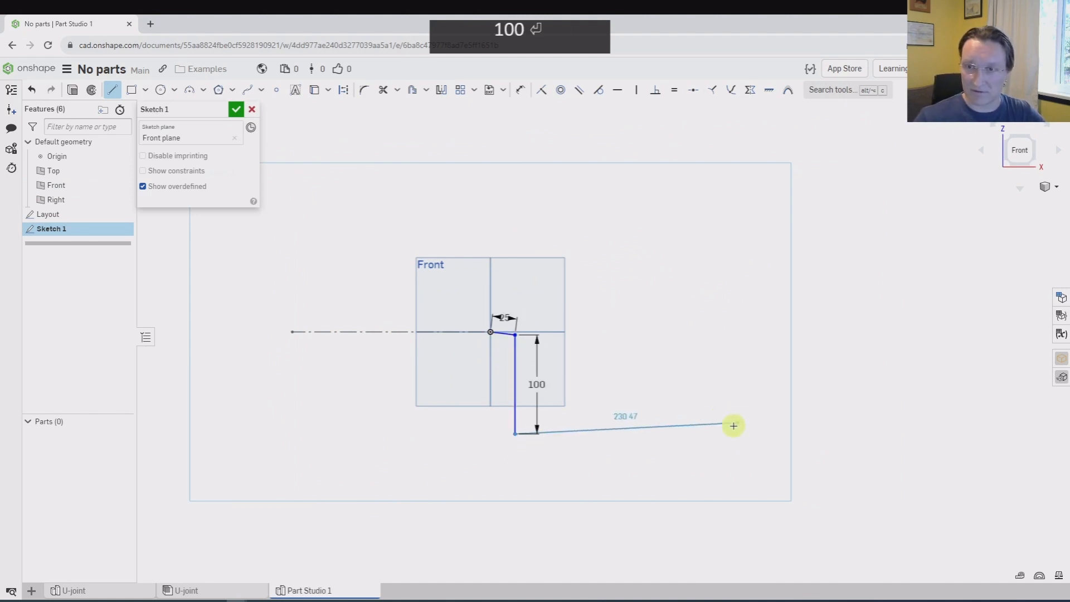
type("100")
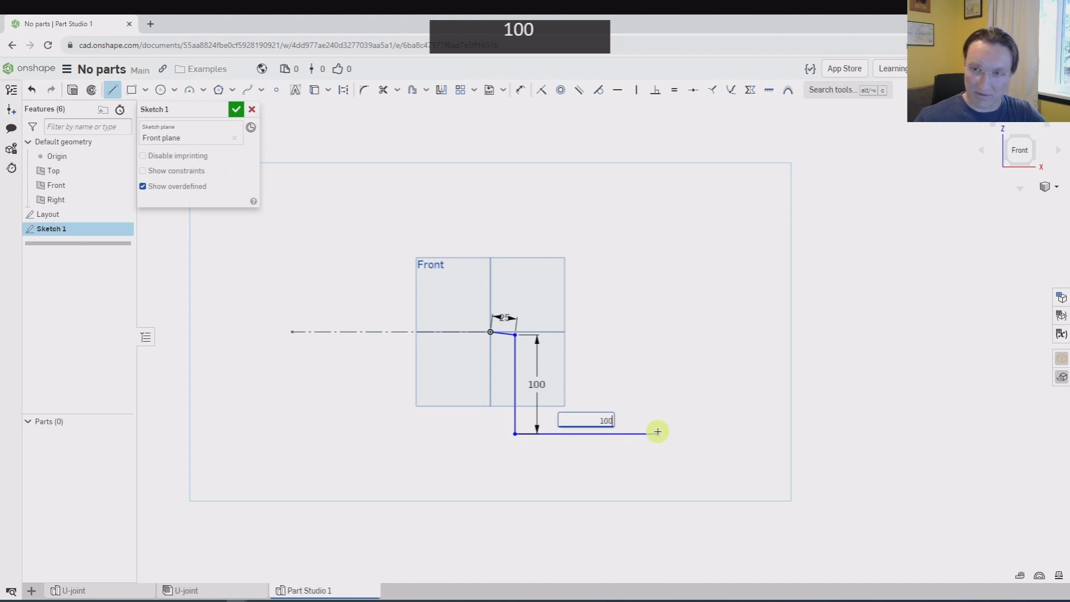
key("Return")
scroll(560, 519, "down", 4)
key("Escape")
Step: Constrain the slightly sloped 25 mm line at the origin to be horizontal
middle_click_drag(538, 251, 573, 489)
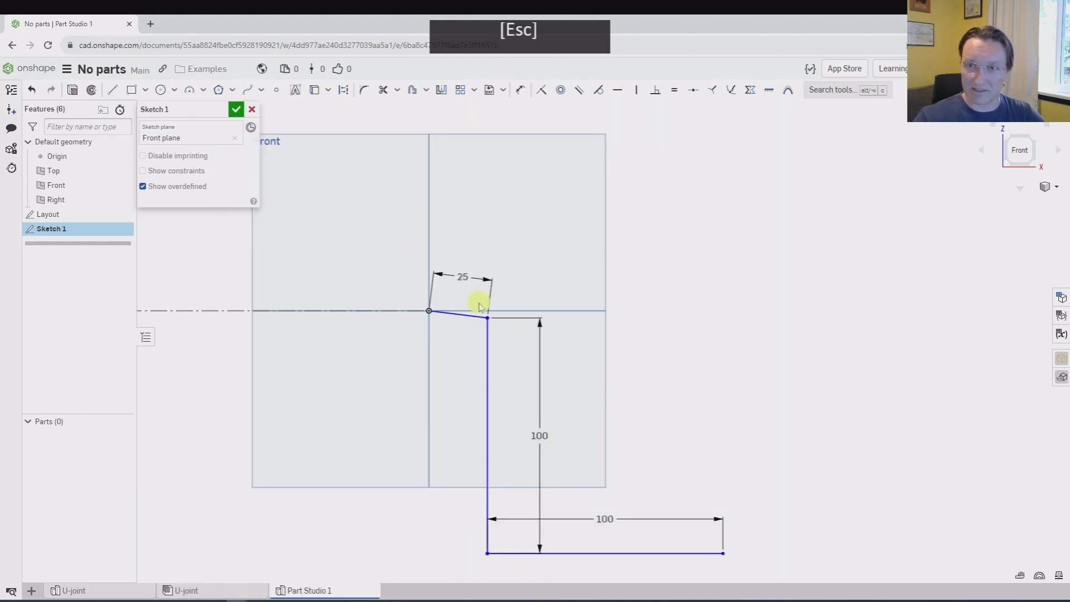
left_click(473, 319)
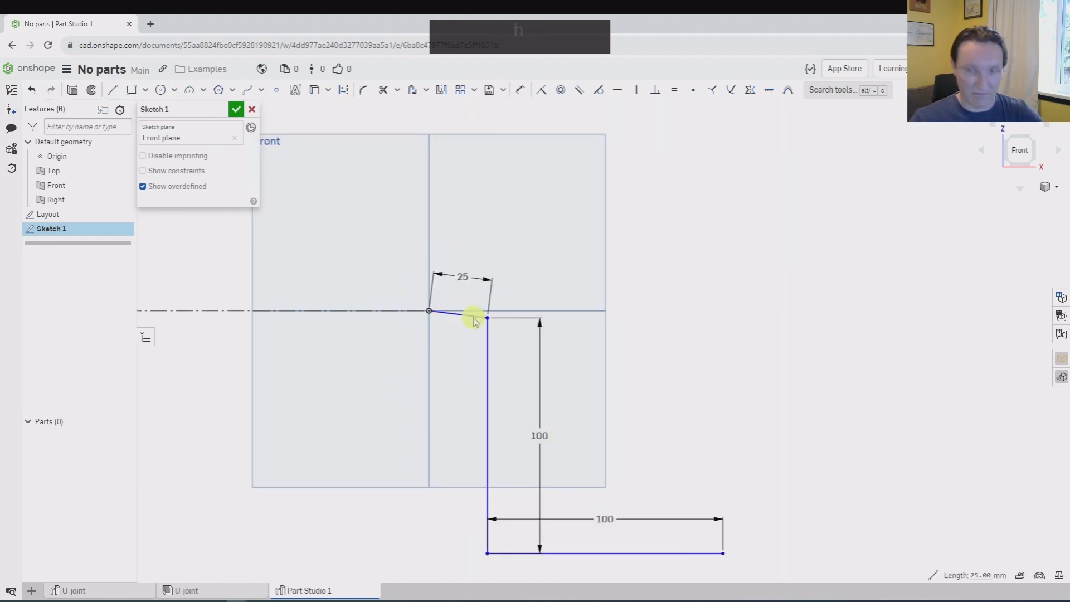
key("h")
Step: Rename the three-line sketch as Crank and accept it
left_click(219, 108)
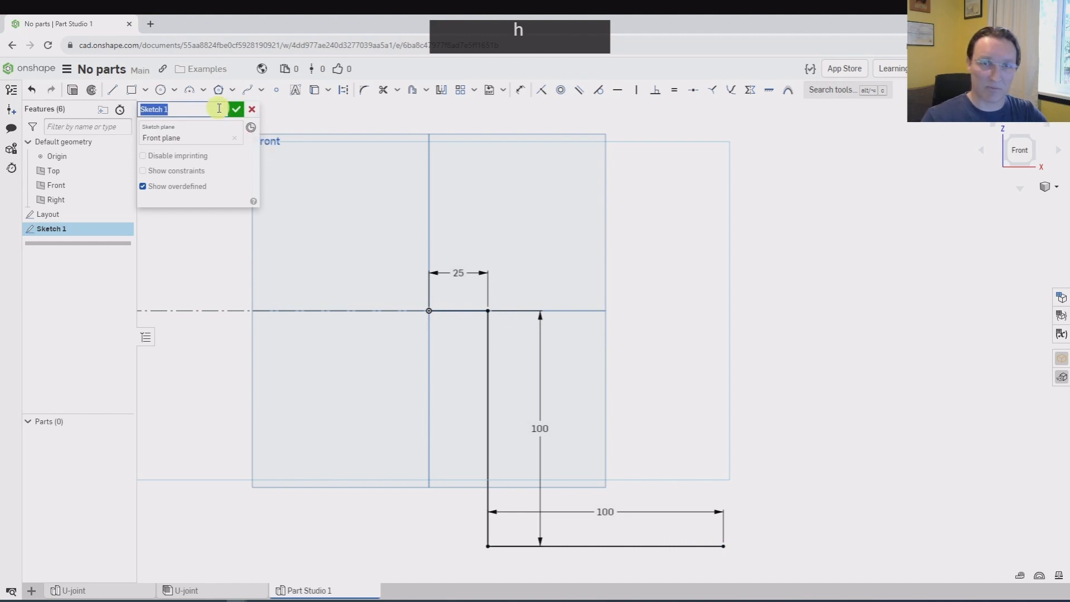
type("Cran")
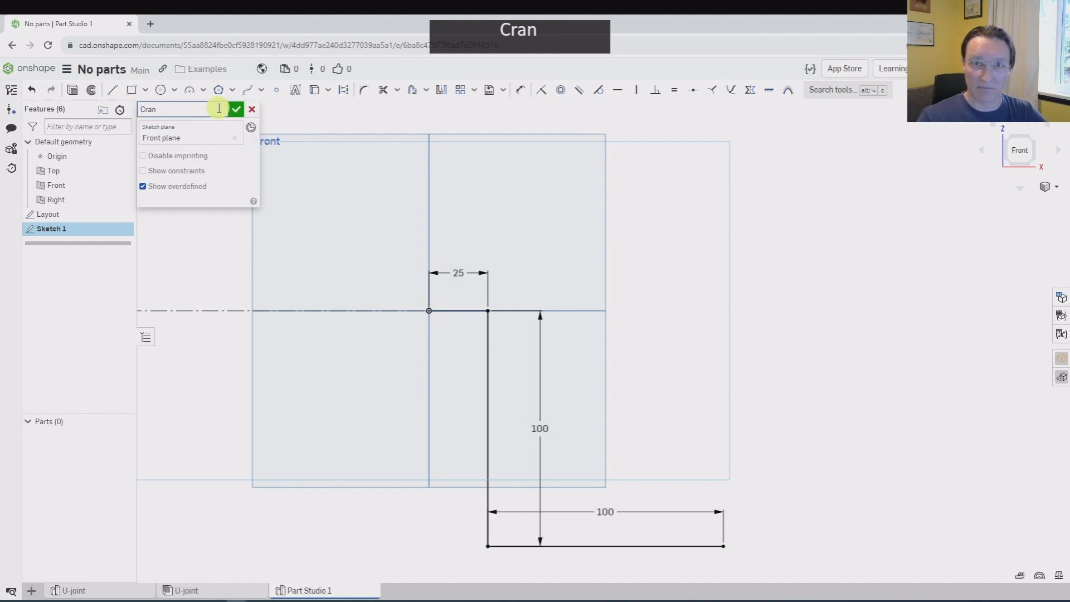
type("k")
key("Return")
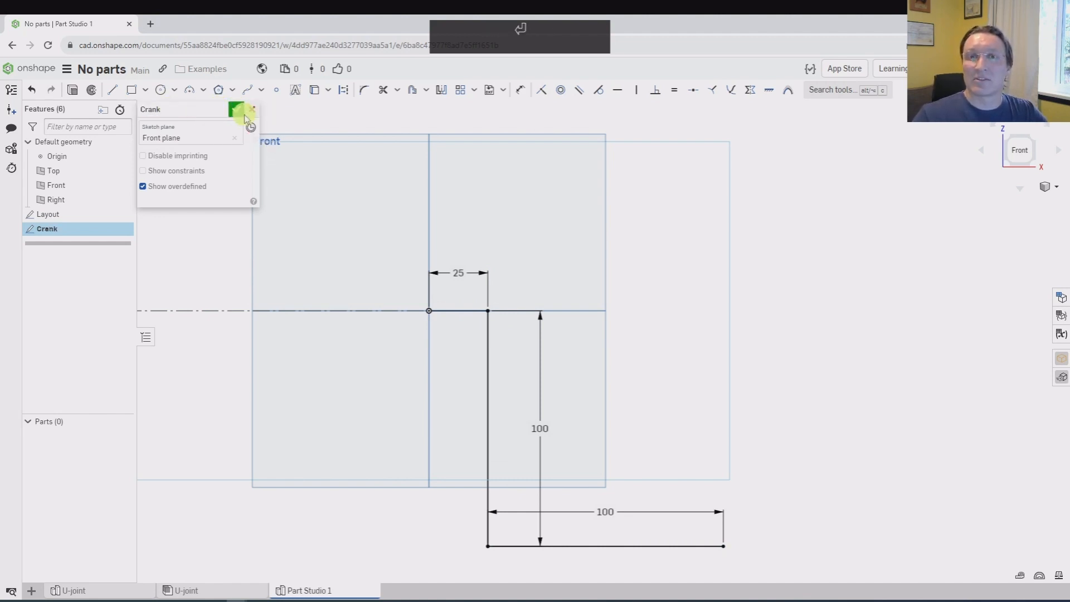
left_click(236, 109)
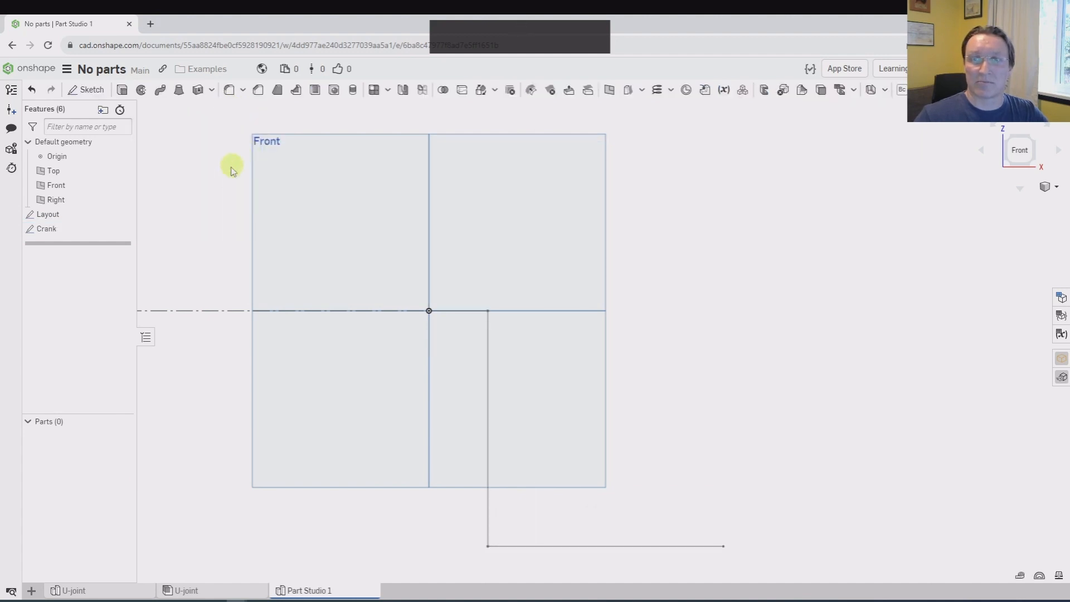
Step: Start another sketch on the Front plane and draw a 150 mm vertical line upward from the origin
scroll(232, 165, "down", 2)
left_click(329, 189)
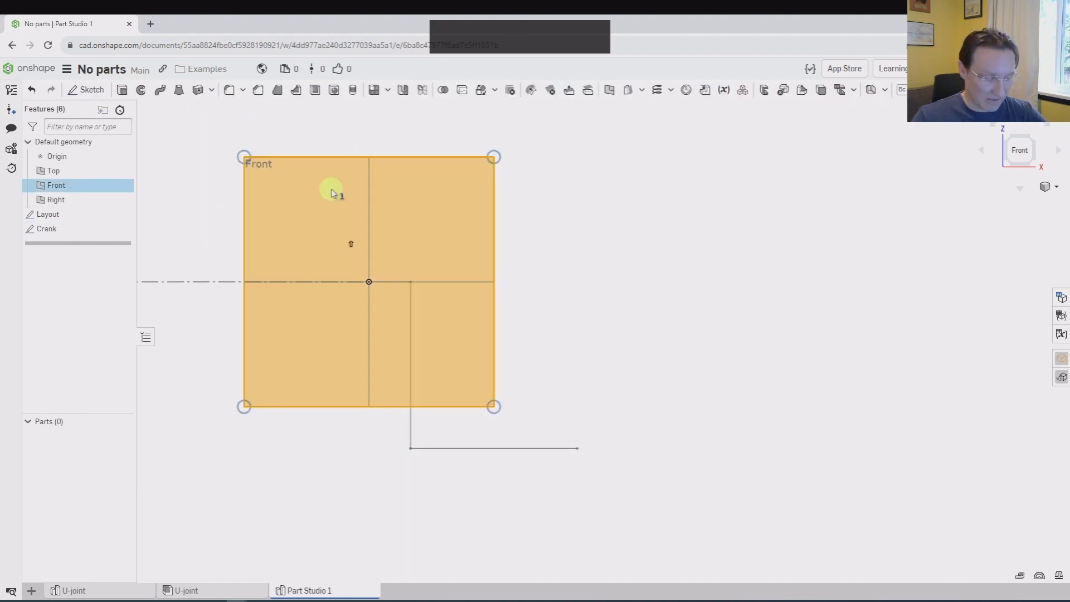
key("shift+s")
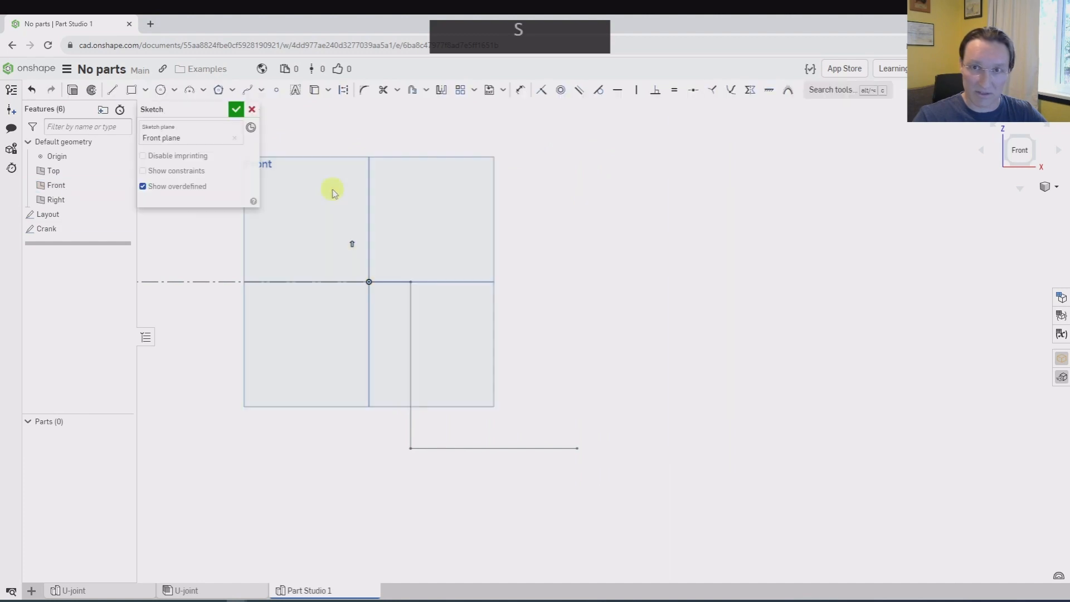
left_click(369, 282)
left_click(366, 160)
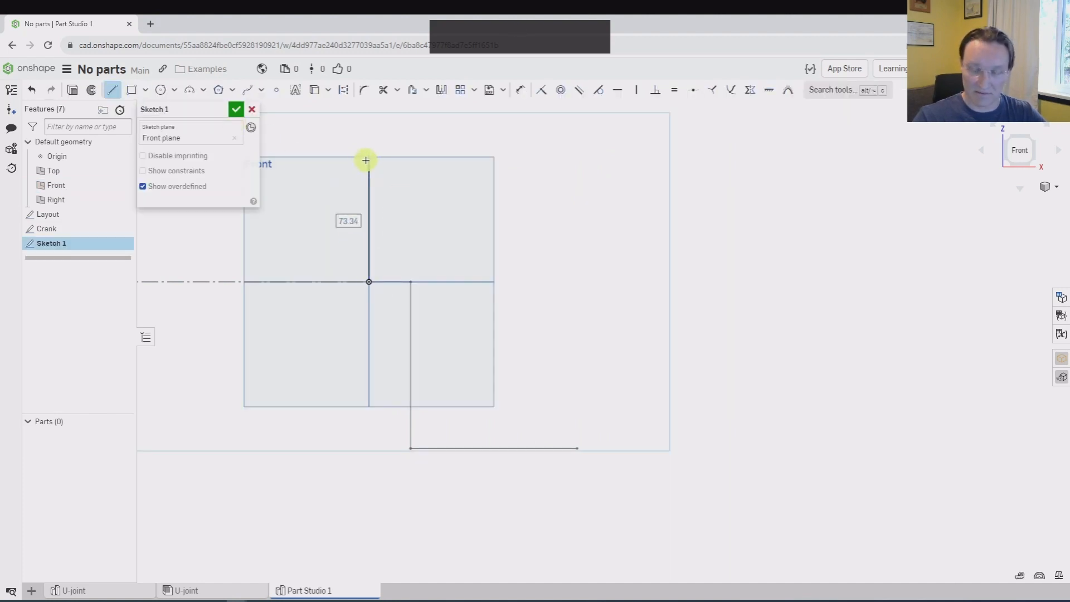
type("150")
key("Return")
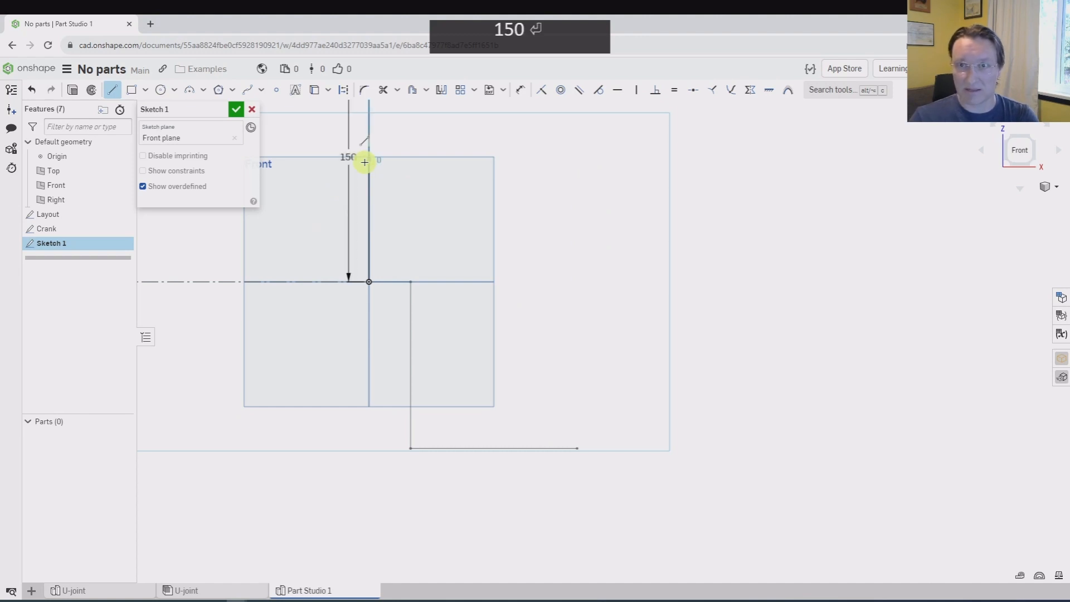
Step: Complete the blade triangle with a sloping line down to the horizontal axis and a 35 mm base back to the origin
left_click(427, 281)
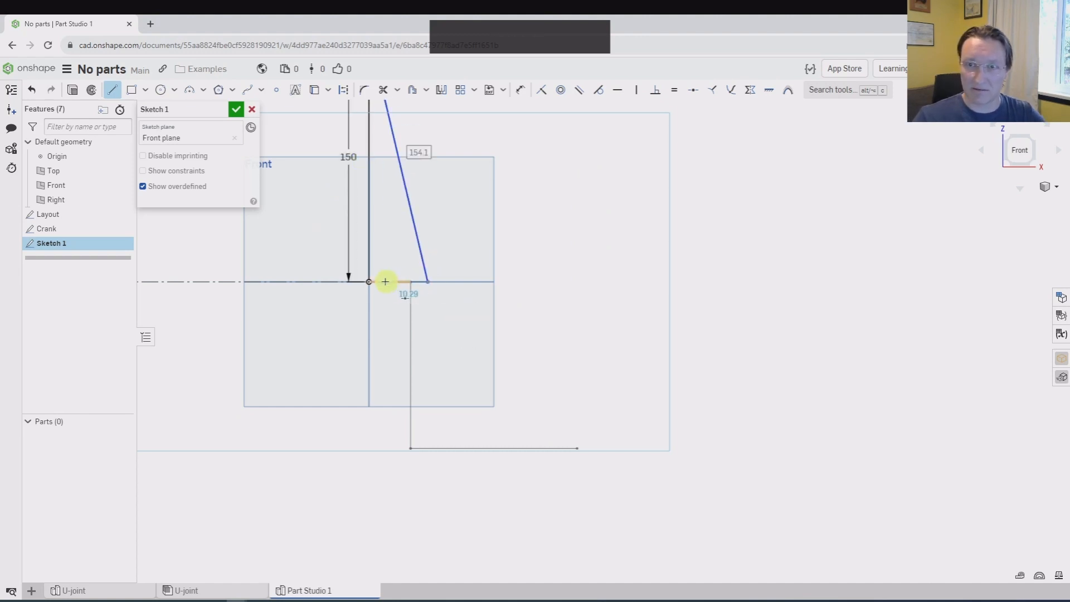
left_click(371, 280)
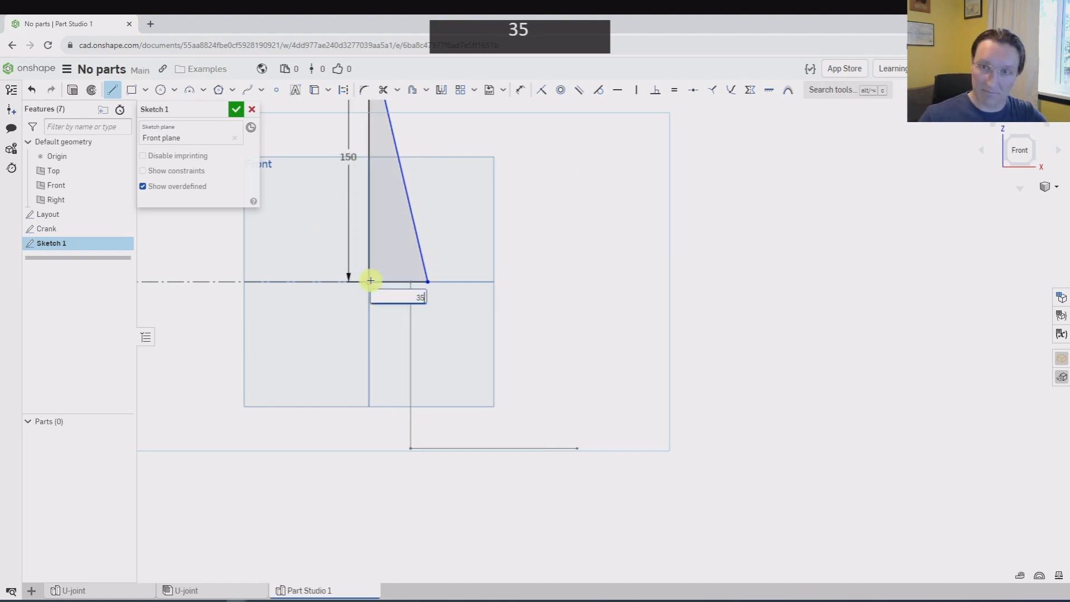
key("Return")
middle_click_drag(492, 186, 501, 205)
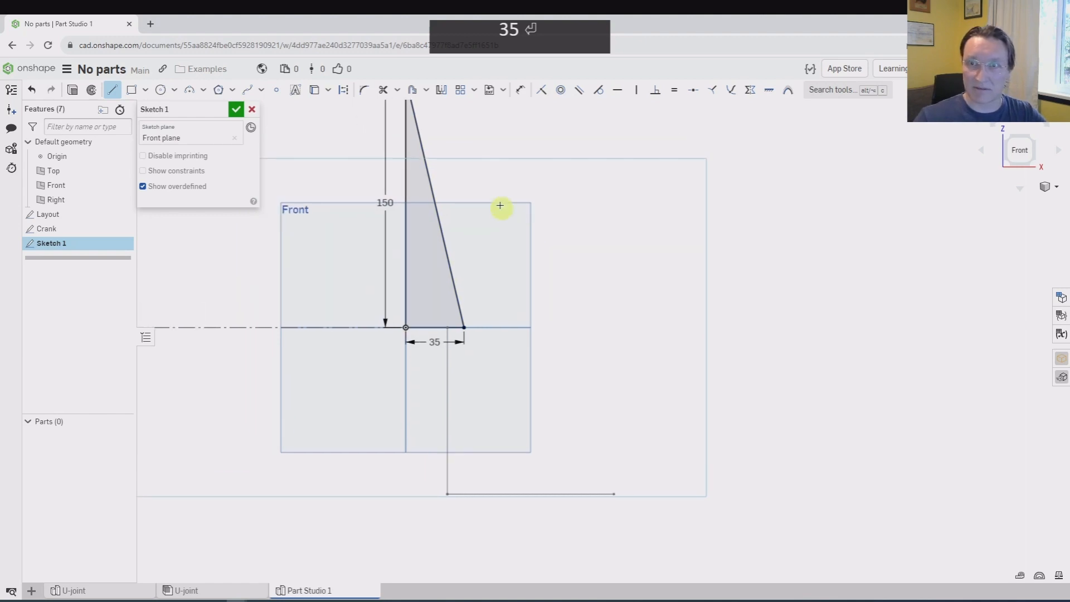
key("Escape")
Step: Circular-pattern the triangle's three lines into 3 instances and attach the copies' shared corner to the origin
left_click(474, 90)
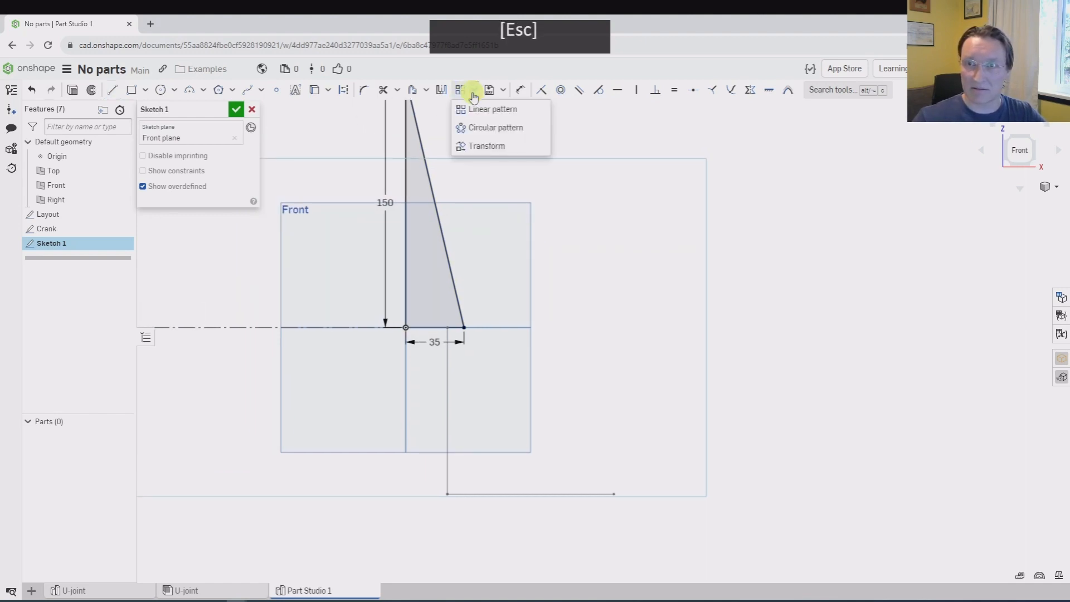
left_click(474, 127)
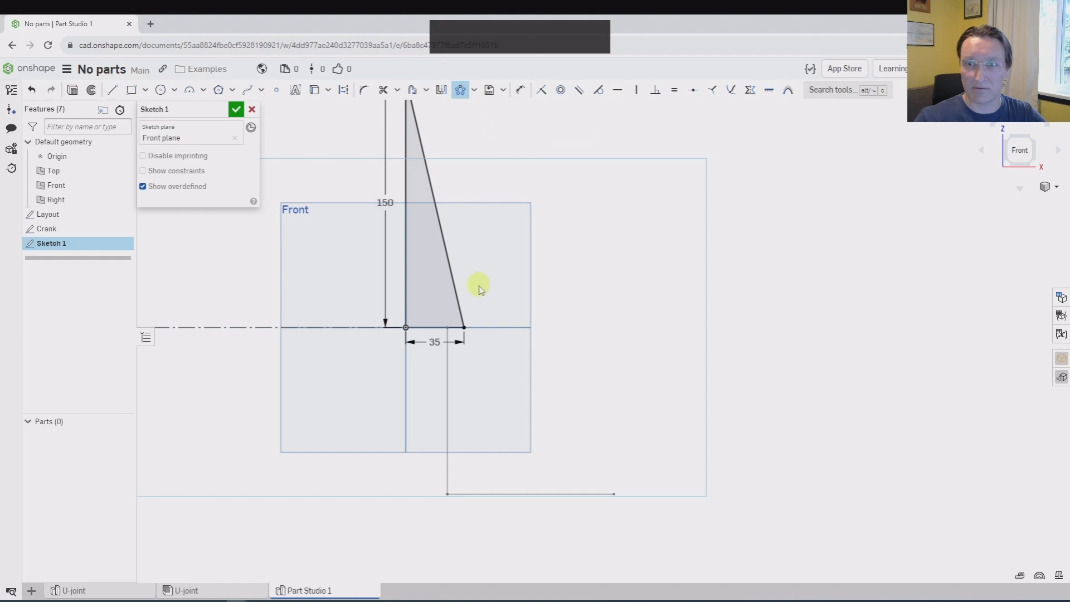
left_click(457, 329)
left_click(419, 231)
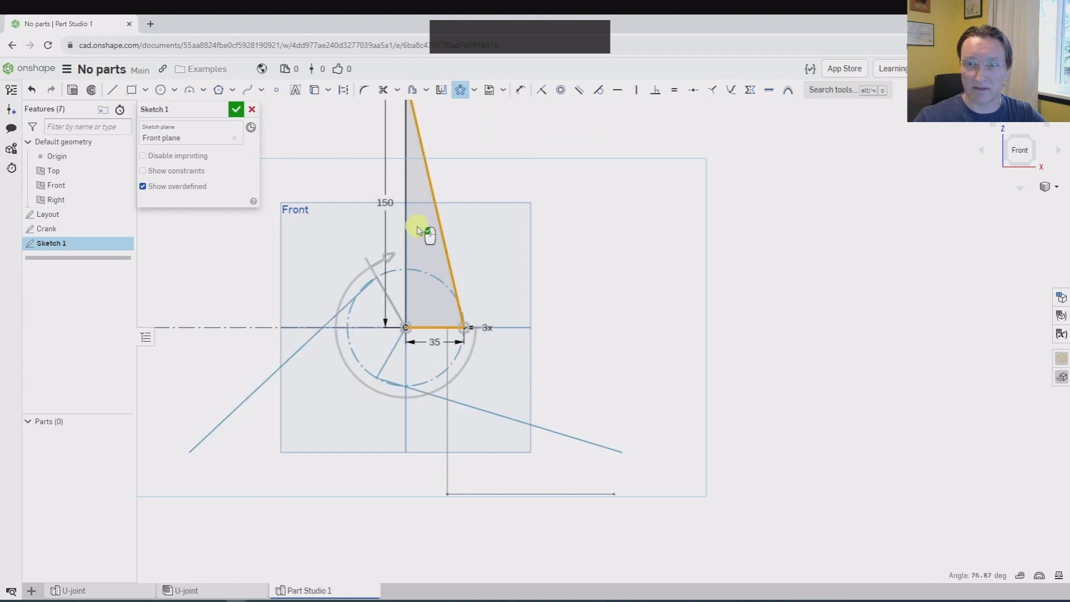
left_click(405, 219)
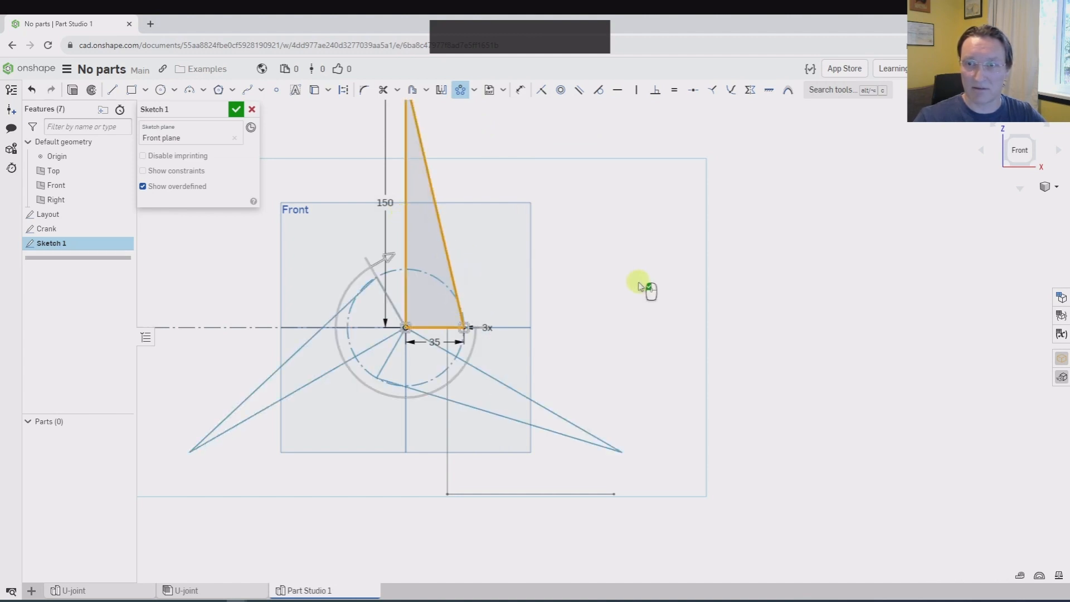
key("Escape")
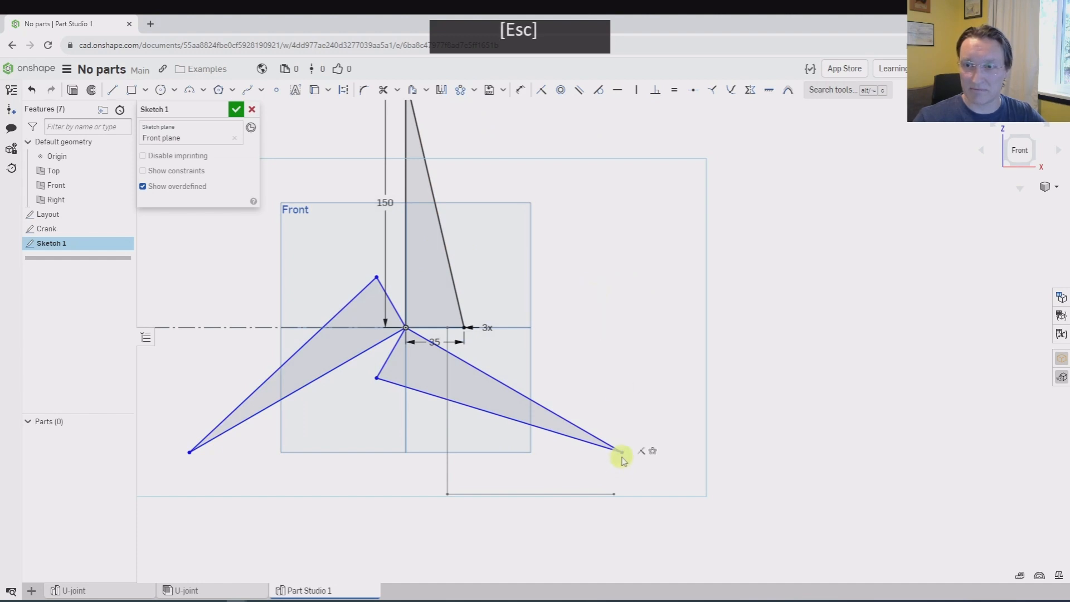
left_click_drag(623, 460, 655, 500)
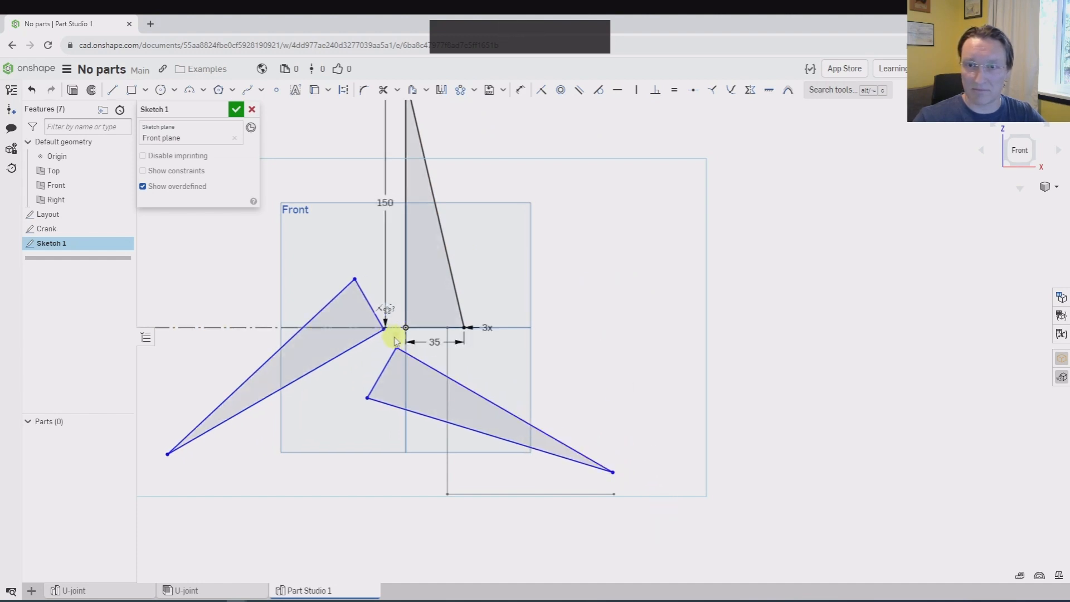
left_click_drag(394, 339, 405, 328)
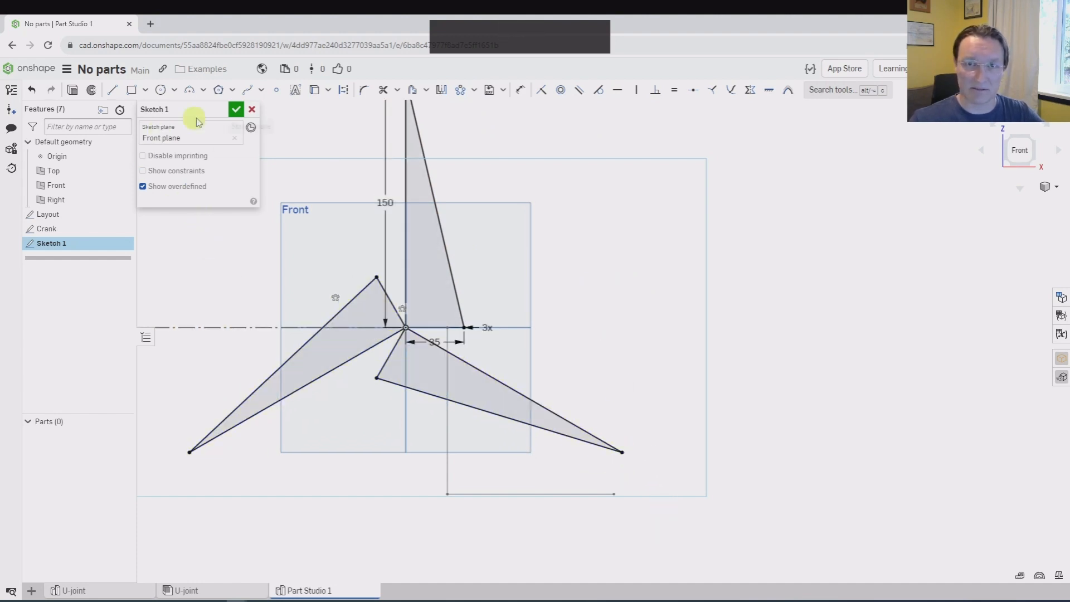
Step: Rename the three-blade sketch as Prop and accept it
left_click(223, 109)
type("Prop")
key("Return")
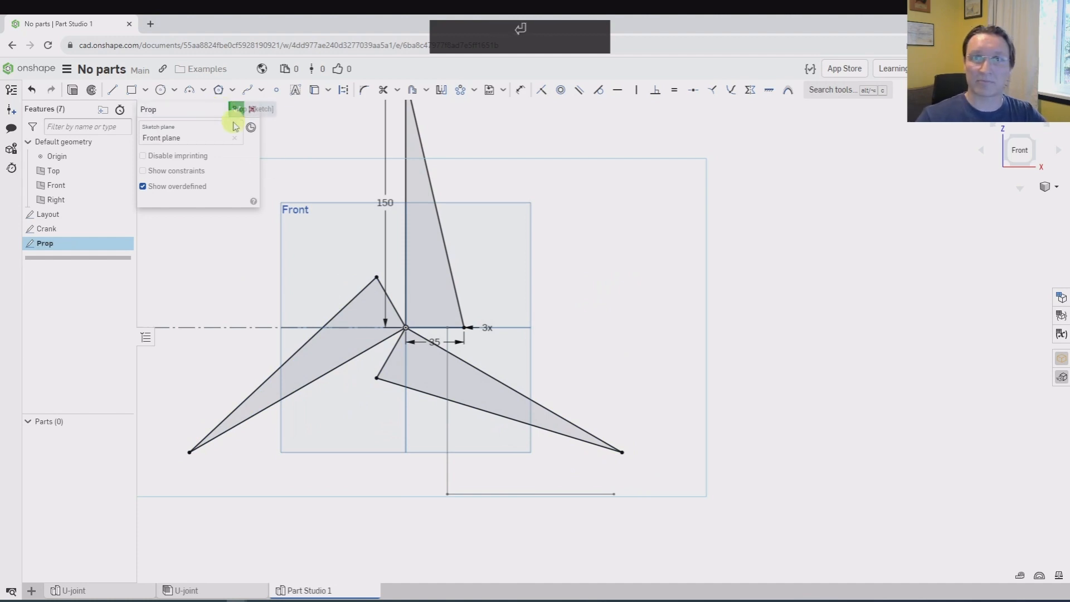
left_click(236, 110)
Step: Create a new assembly in the document
scroll(478, 282, "down", 3)
mouse_move(478, 282)
right_mouse_down()
mouse_move(478, 239)
mouse_move(273, 253)
mouse_move(266, 323)
right_mouse_up()
left_click(31, 591)
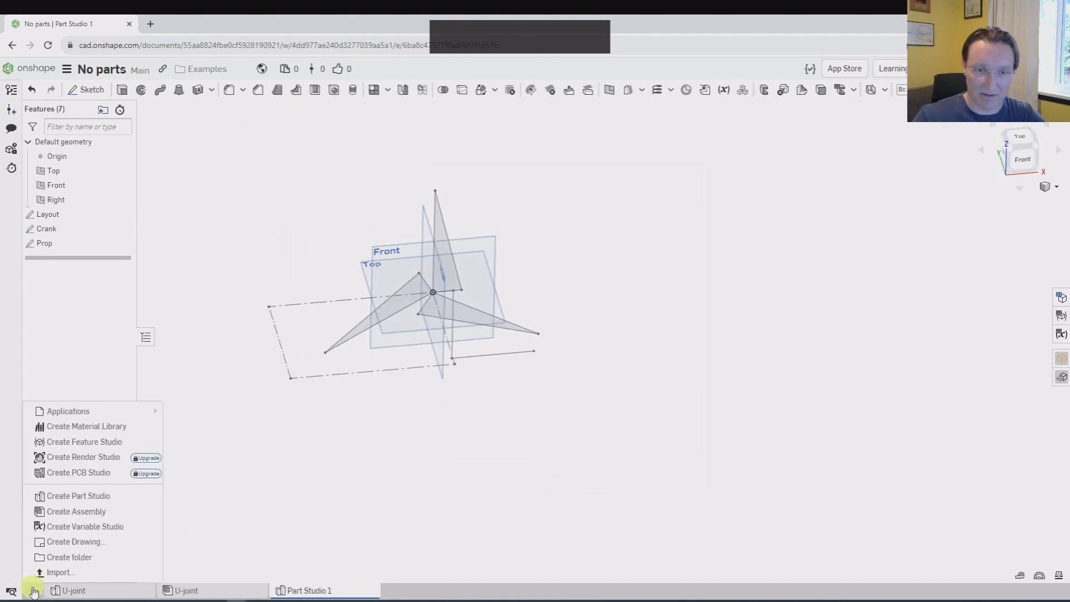
left_click(81, 512)
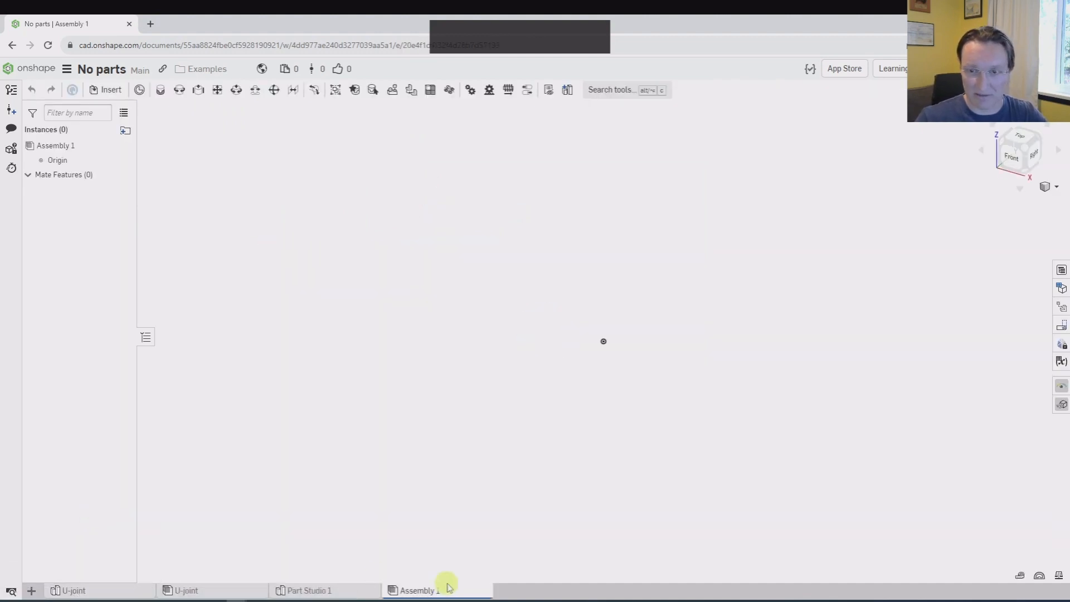
Step: Insert all the sketches from Part Studio 1 and the U-joint assembly into the new assembly at its origin
left_click(106, 90)
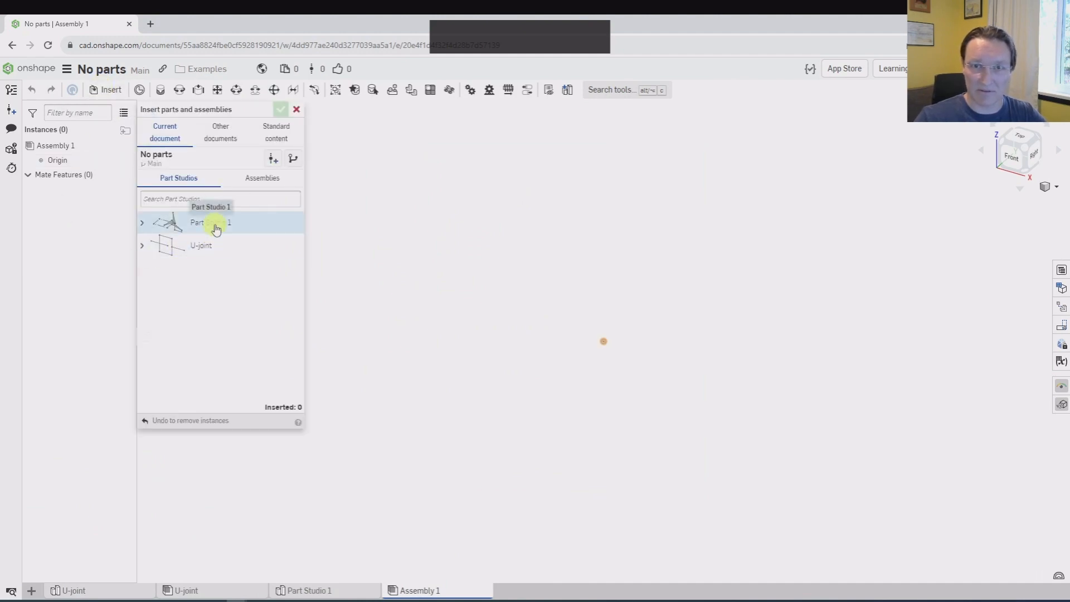
left_click(216, 229)
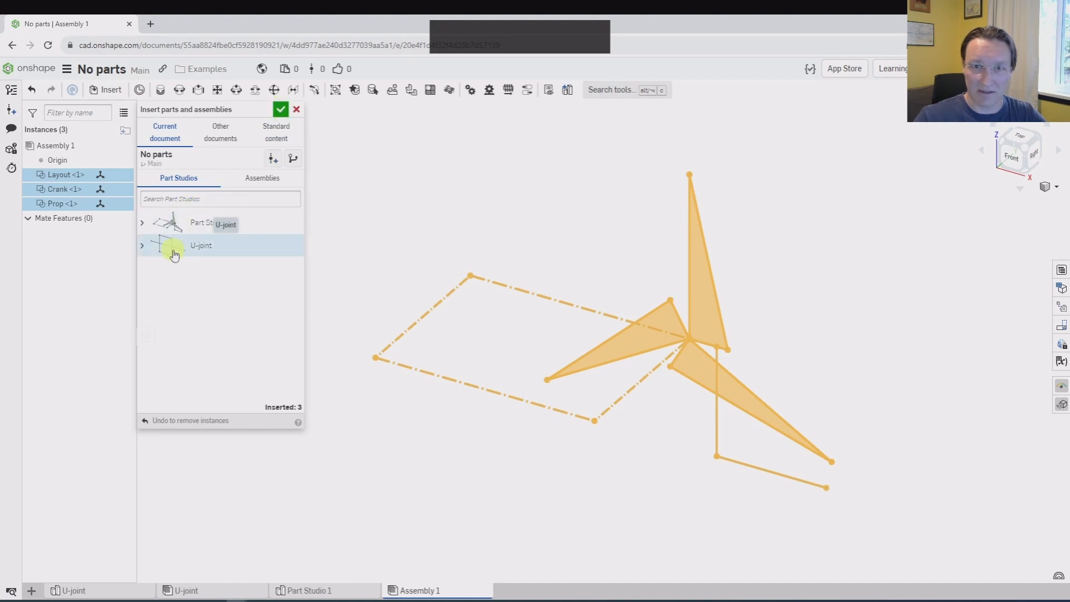
left_click(263, 179)
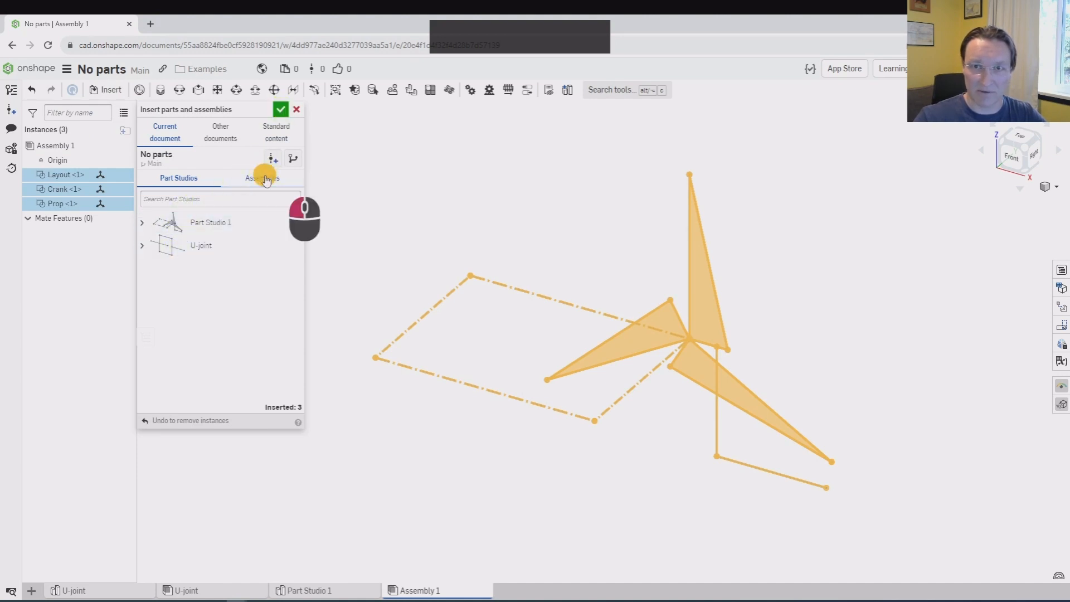
left_click(181, 234)
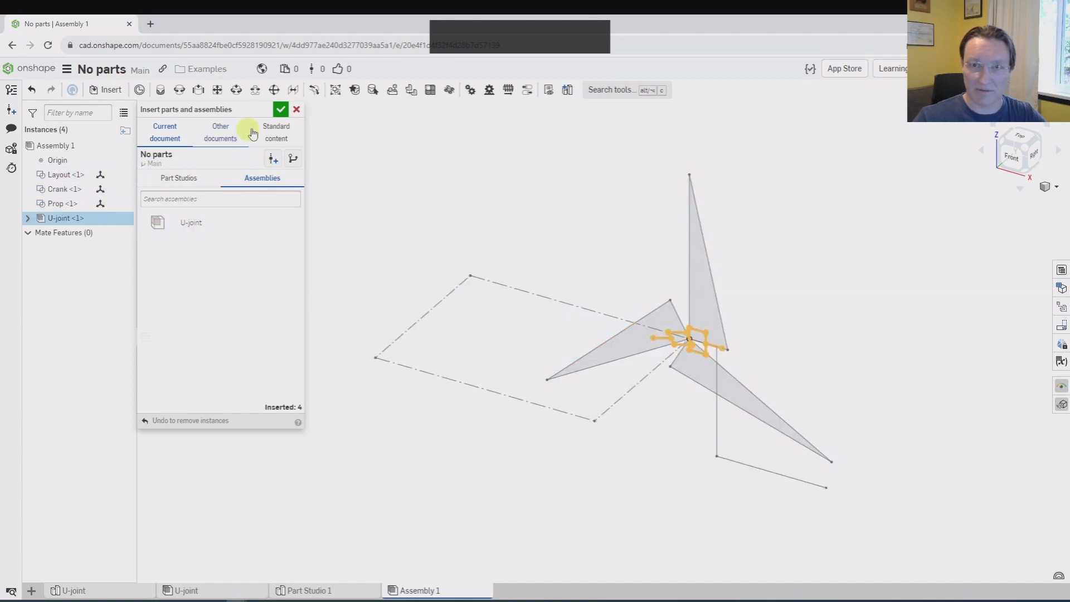
left_click(282, 110)
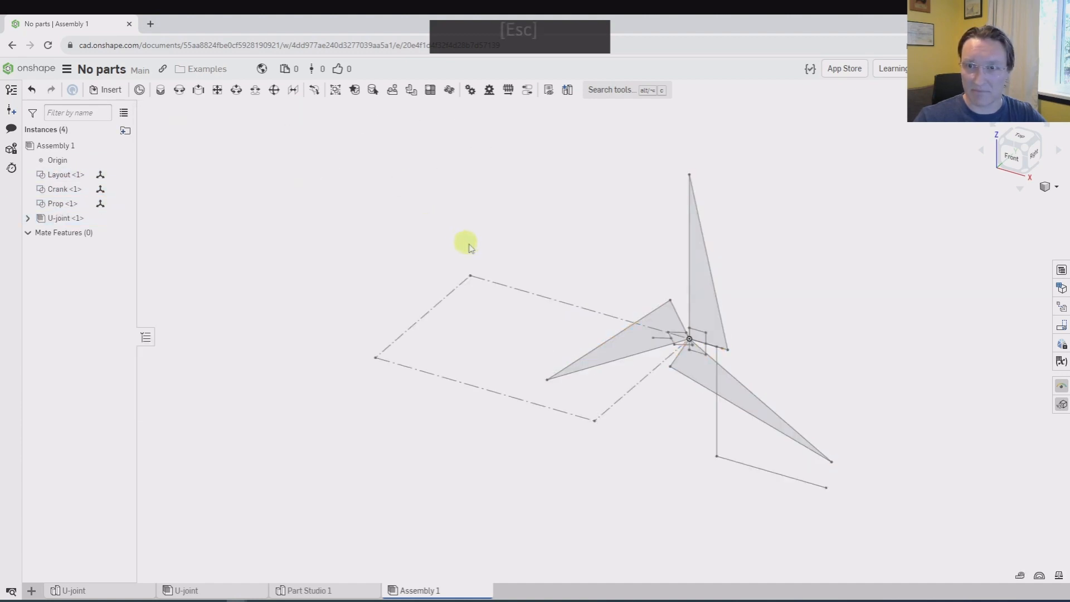
Step: Fix the Layout sketch in place and move the Prop, Crank and U-joint apart, away from the origin
right_click(518, 288)
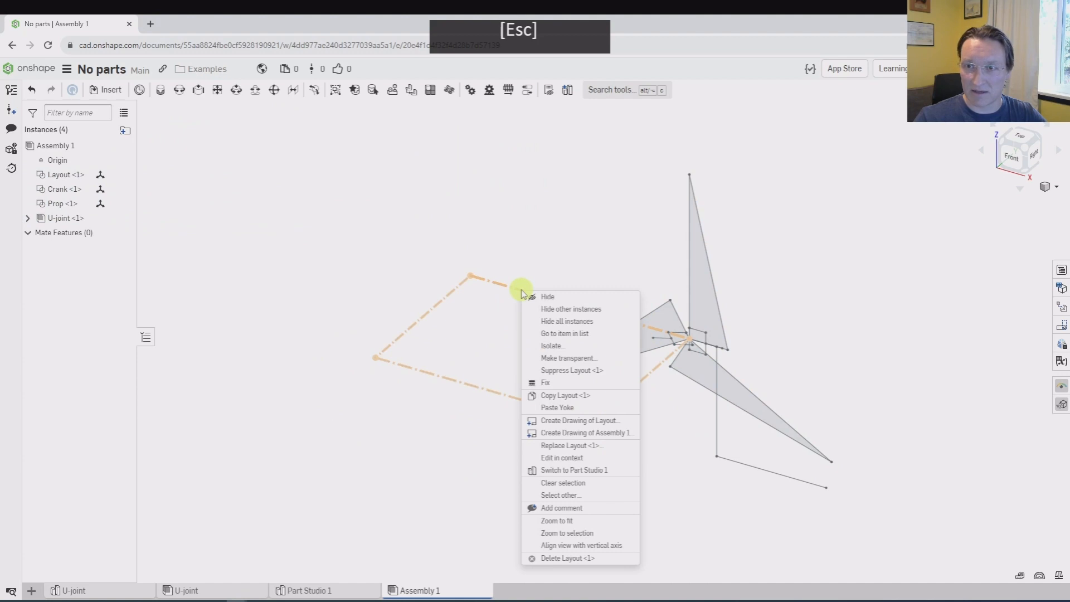
left_click(554, 386)
left_click_drag(700, 270, 261, 183)
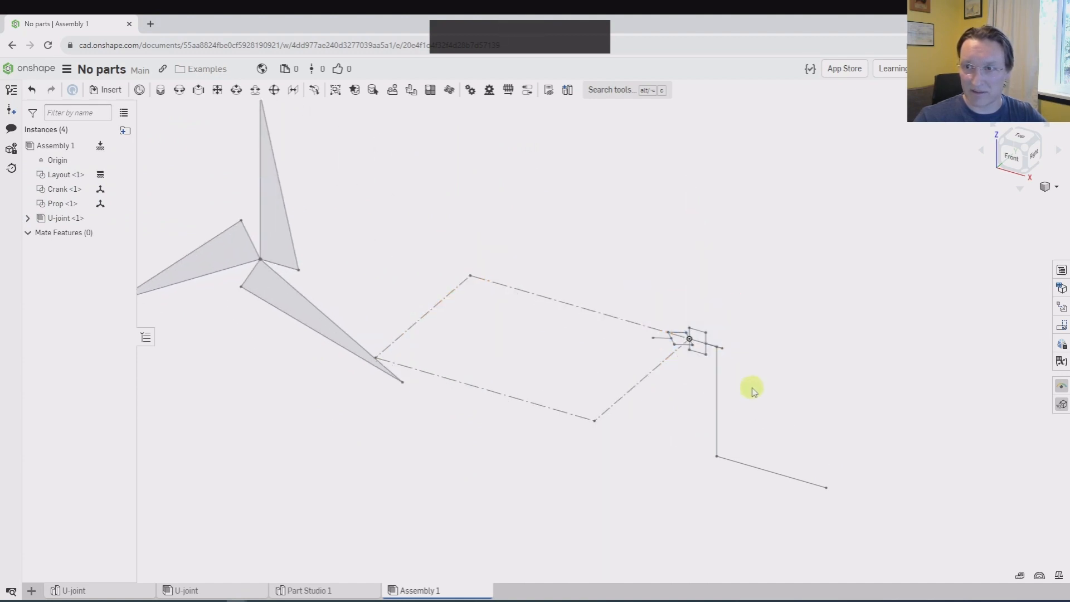
left_click_drag(718, 399, 834, 287)
left_click_drag(707, 343, 686, 257)
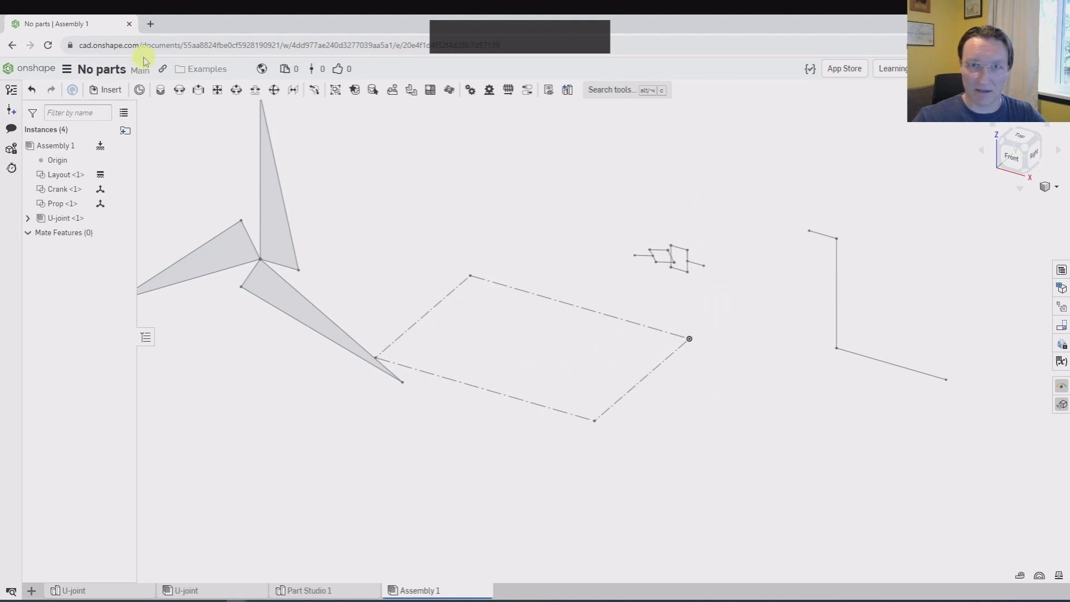
Step: Add a revolute mate joining the base of the U-joint yoke's shaft to the Layout corner at the origin
left_click(179, 90)
scroll(686, 267, "up", 2)
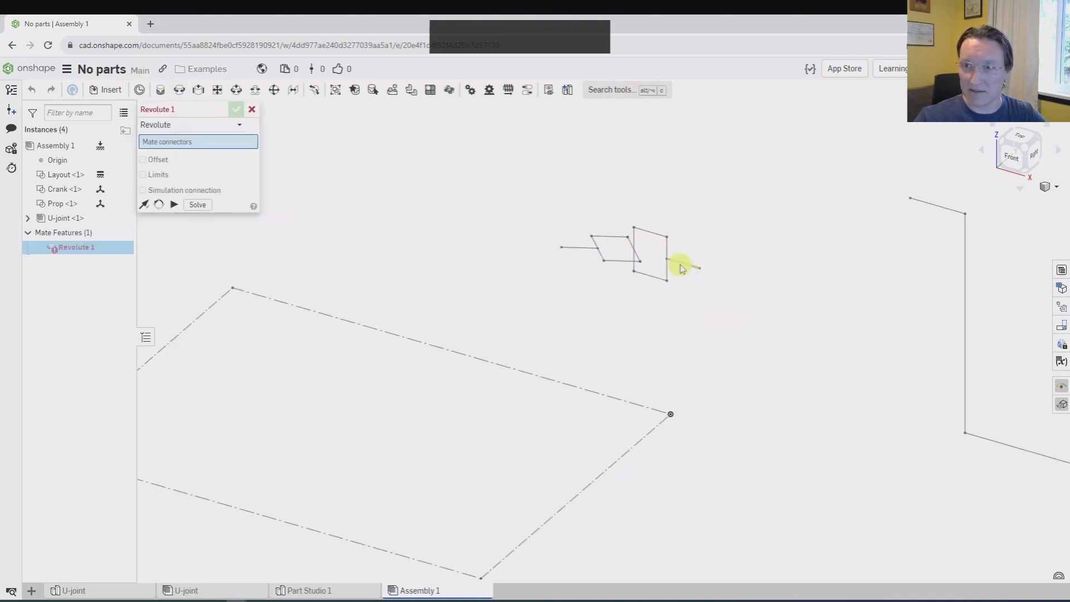
left_click(677, 264)
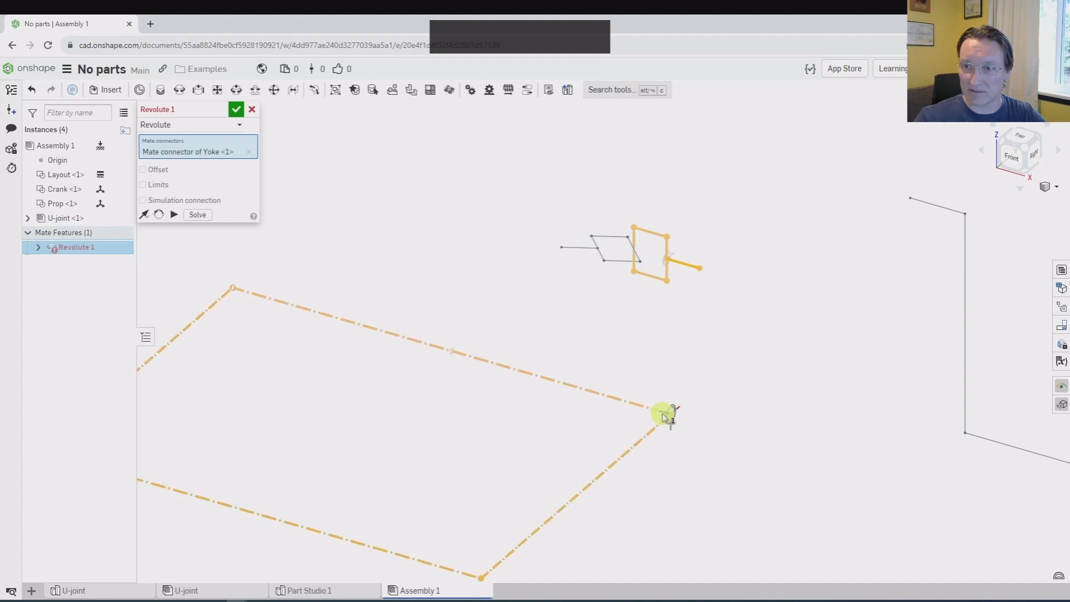
left_click(664, 417)
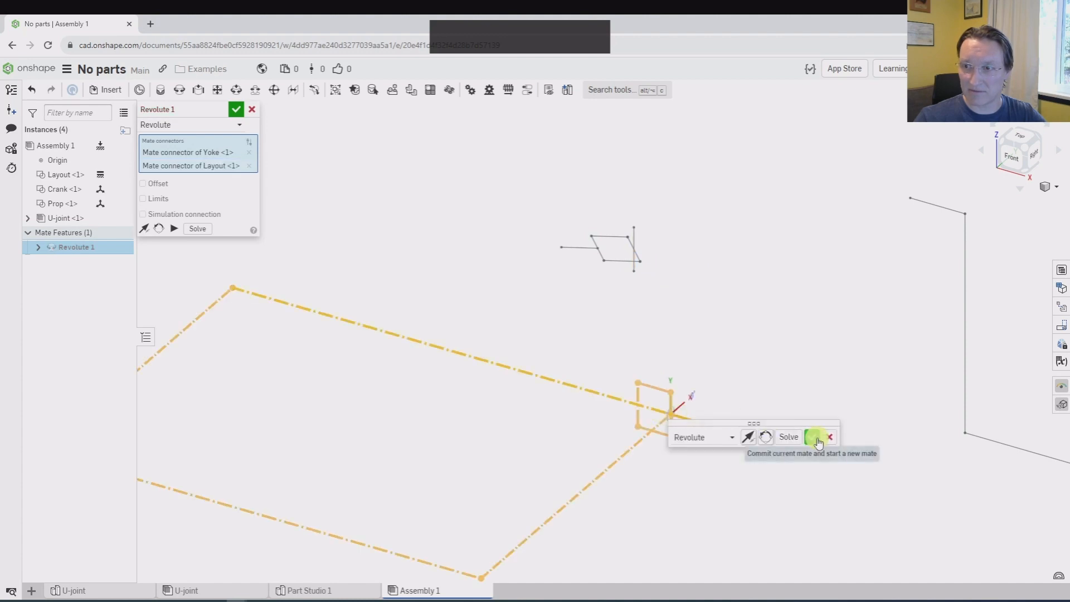
left_click(815, 438)
middle_click_drag(792, 418, 658, 312)
key("Escape")
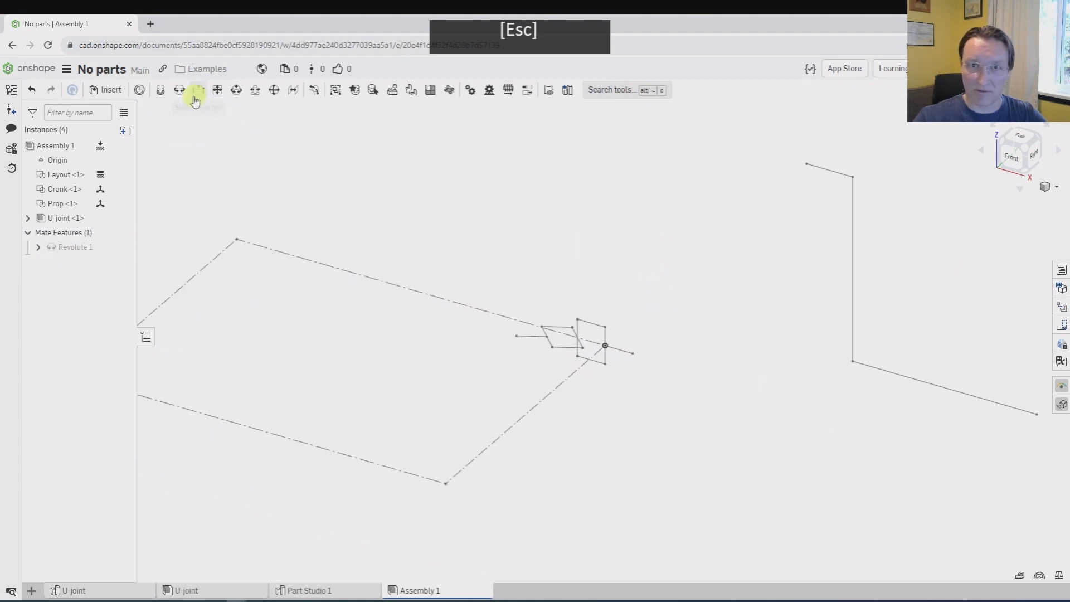
Step: Add a fastened mate joining the end of the Crank's short arm to the free end of the yoke's shaft
left_click(160, 90)
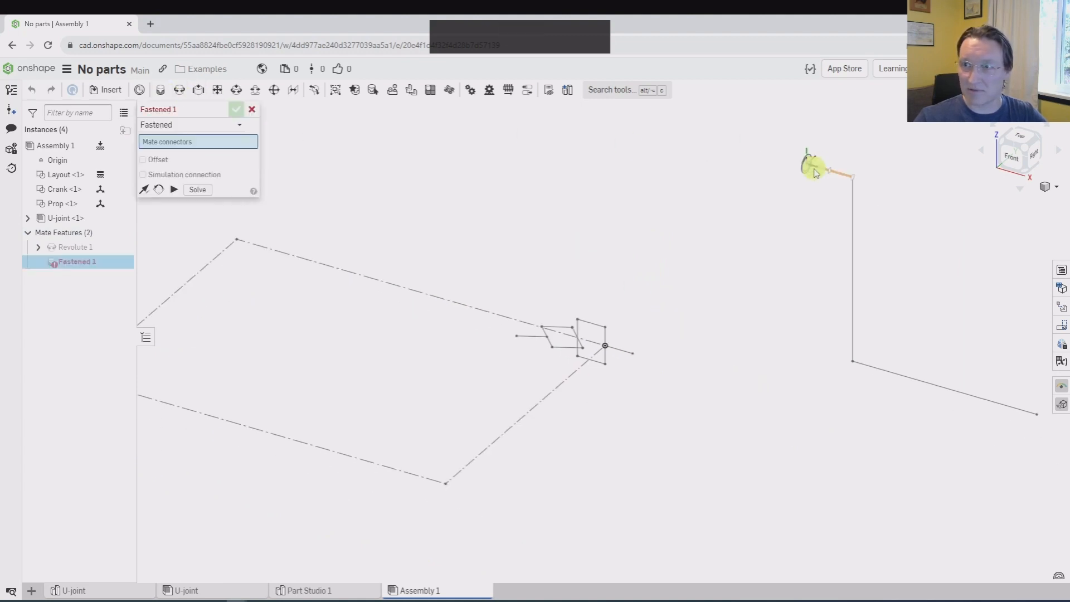
left_click(814, 172)
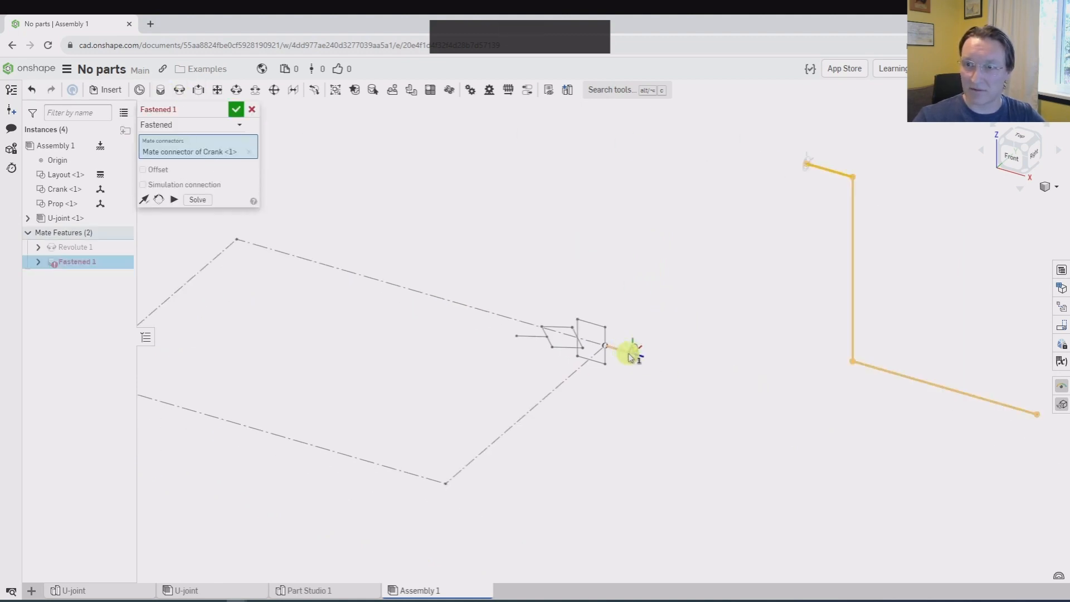
left_click(630, 357)
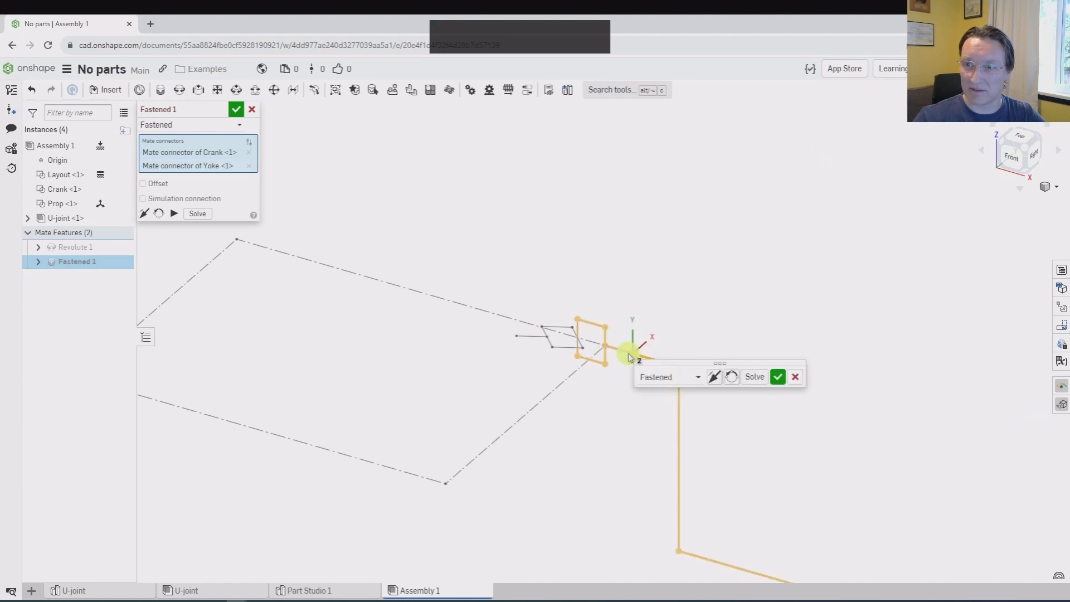
left_click(237, 110)
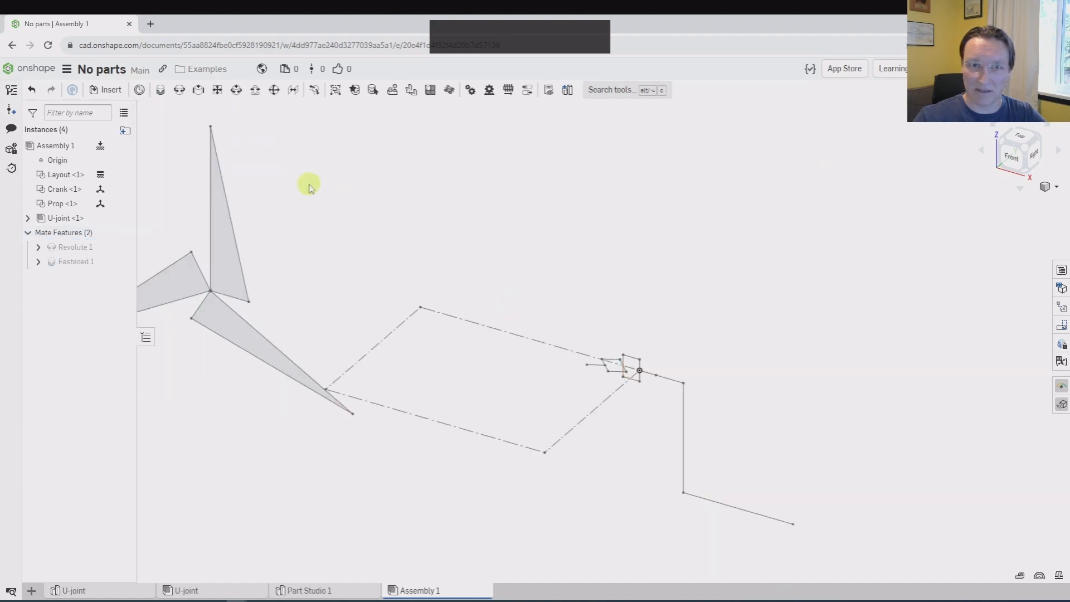
Step: Rename the revolute mate as Ujoint1 and the fastened mate as Crank
right_click(85, 254)
left_click(110, 264)
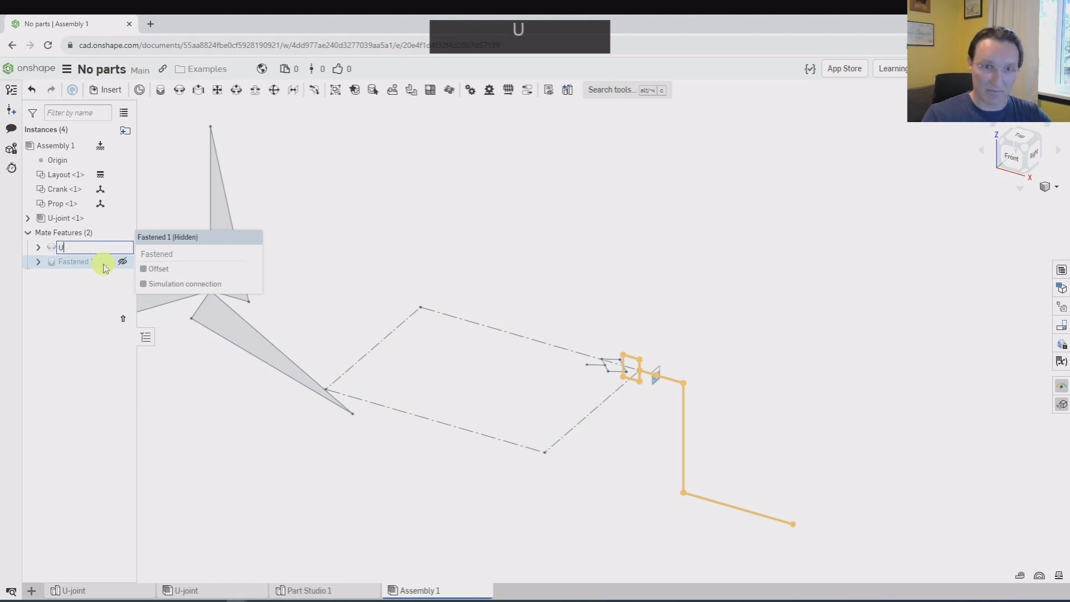
type("Ujoint1")
key("Return")
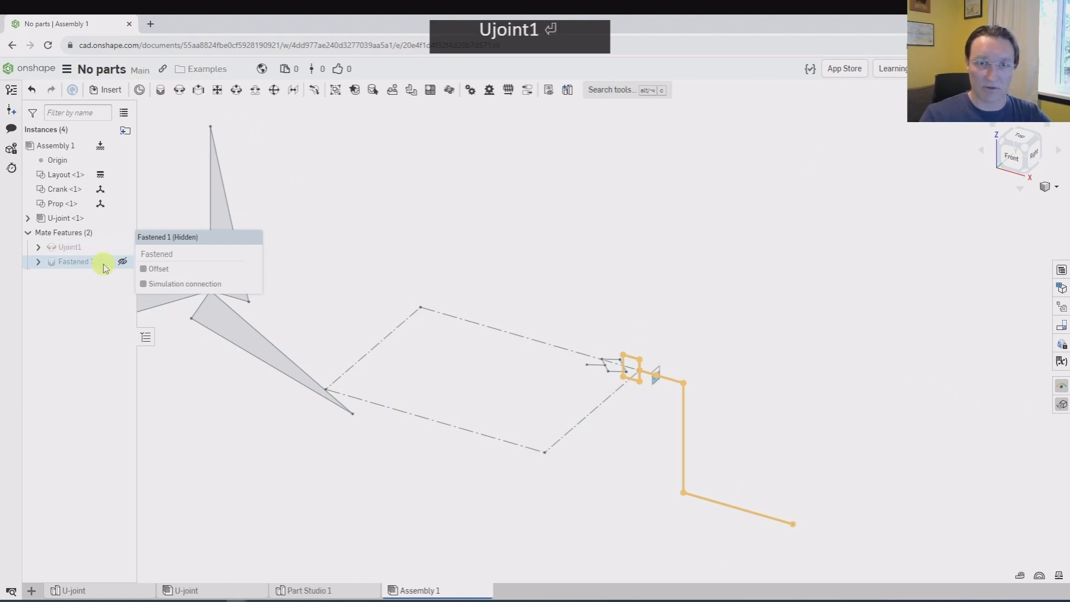
right_click(92, 267)
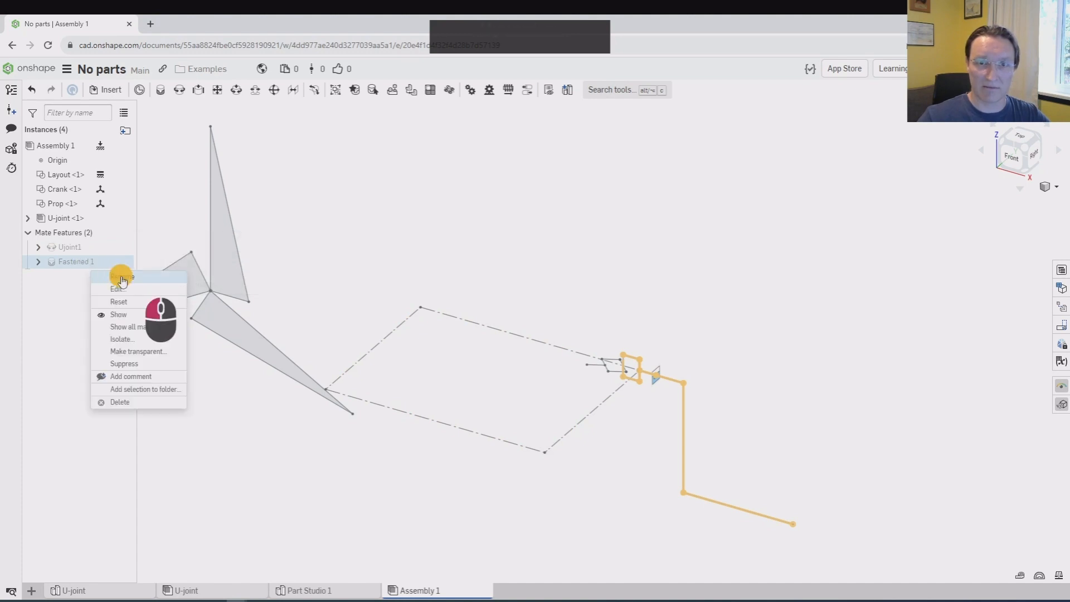
left_click(121, 277)
type("Cran")
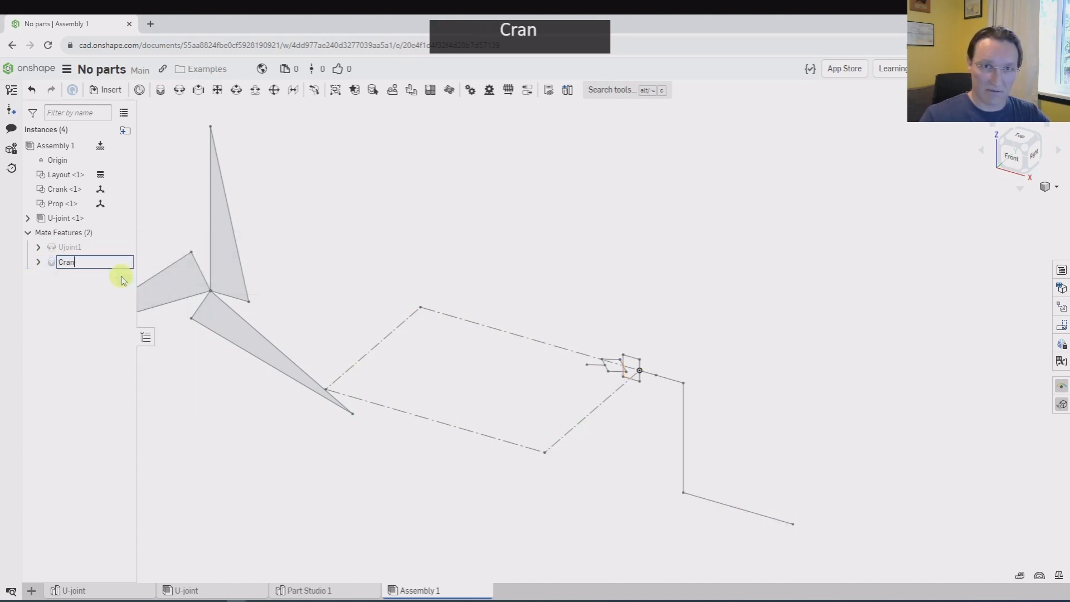
type("k")
key("Return")
left_click(337, 196)
Step: Copy the U-joint subassembly and paste a second instance into the assembly
scroll(377, 250, "down", 3)
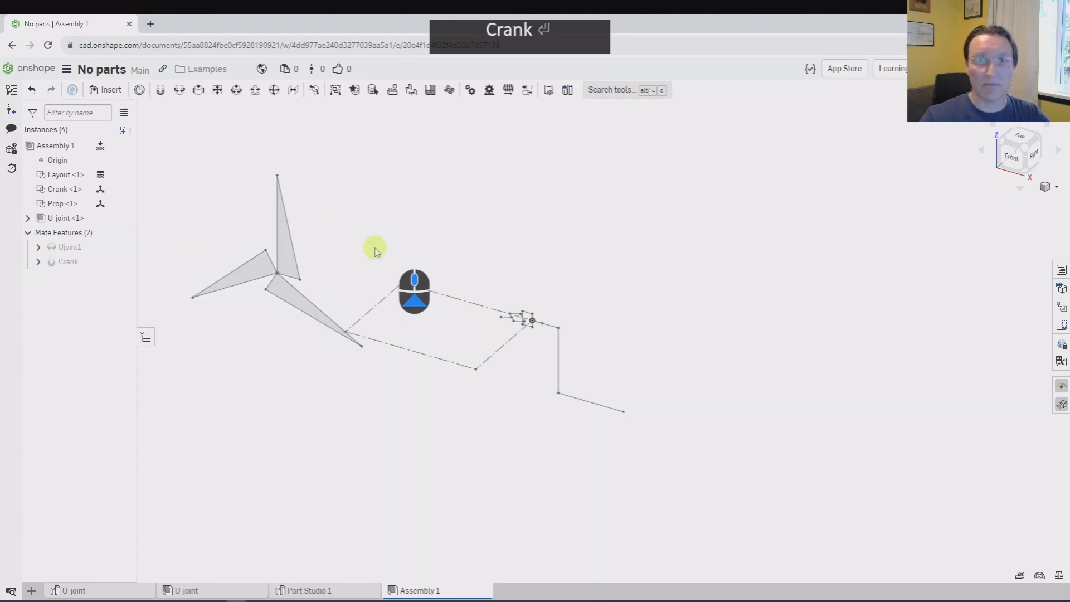
middle_click_drag(385, 242, 413, 256)
left_click(74, 218)
key("ctrl+c")
key("ctrl+v")
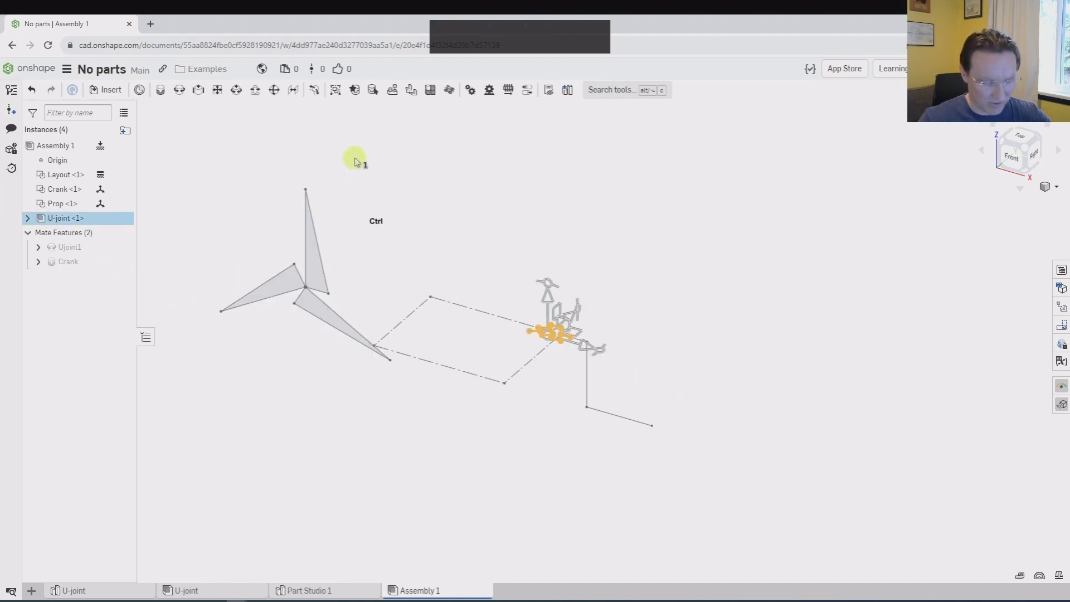
left_click(430, 191)
scroll(428, 201, "up", 3)
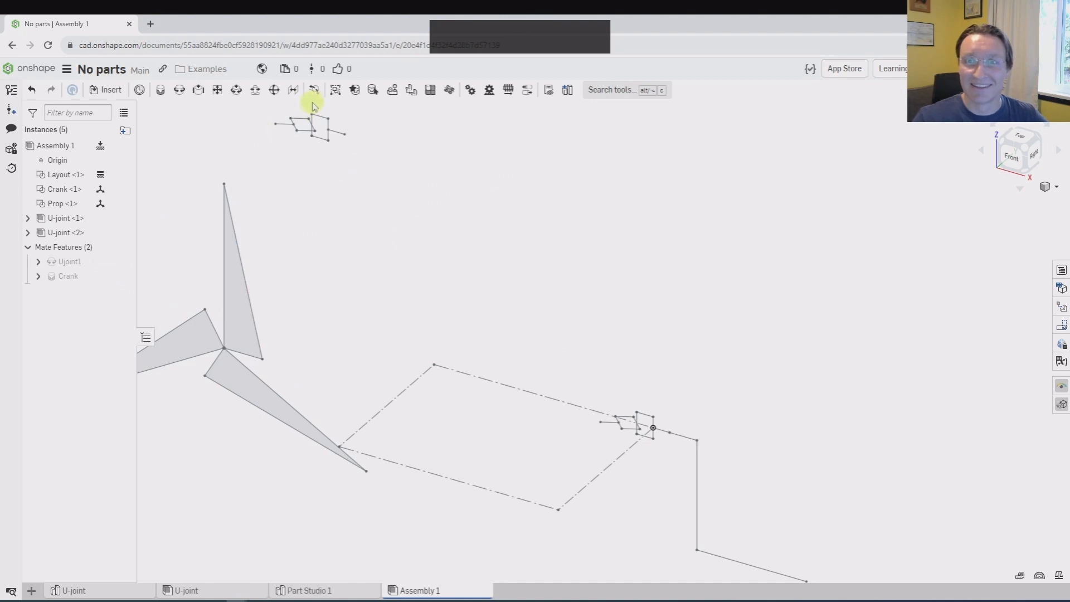
Step: Add a revolute mate joining the second U-joint's yoke to the Layout corner diagonally opposite the origin, with its axis flipped
left_click(180, 93)
scroll(325, 167, "up", 5)
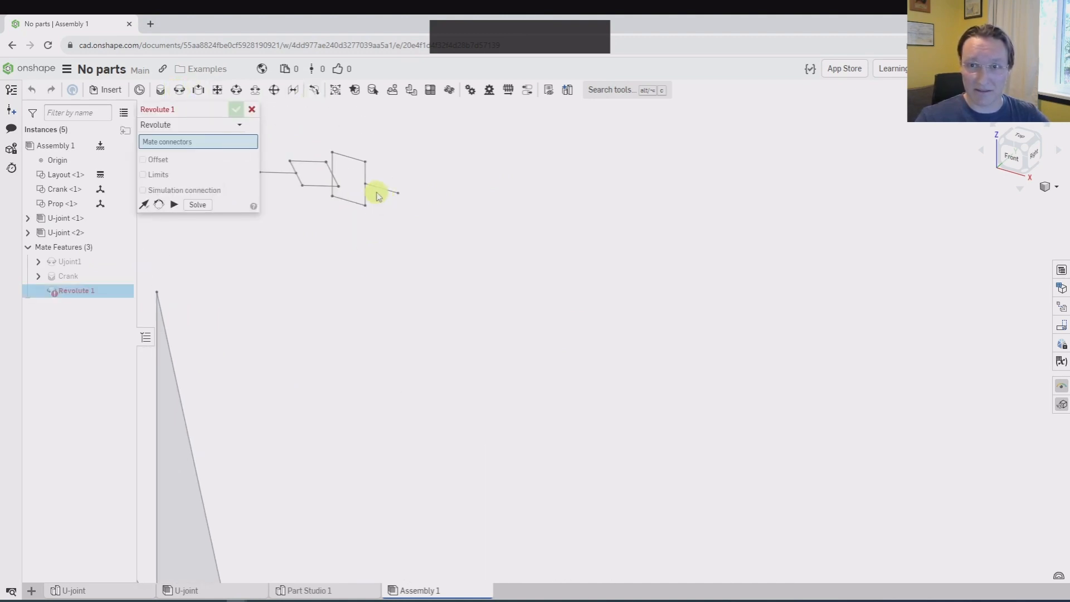
left_click(372, 189)
scroll(376, 337, "down", 5)
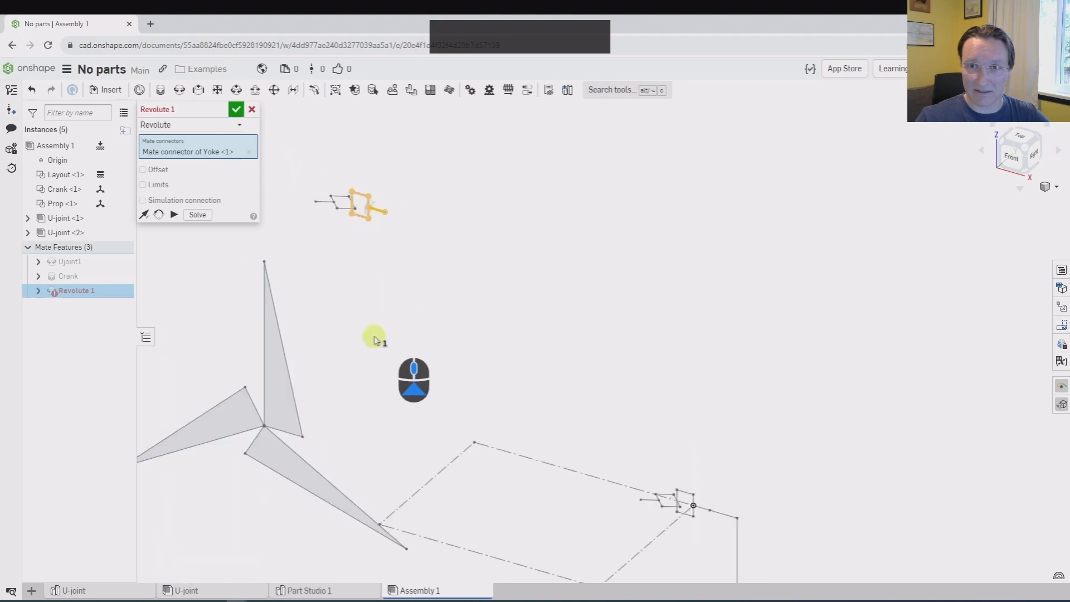
left_click(388, 397)
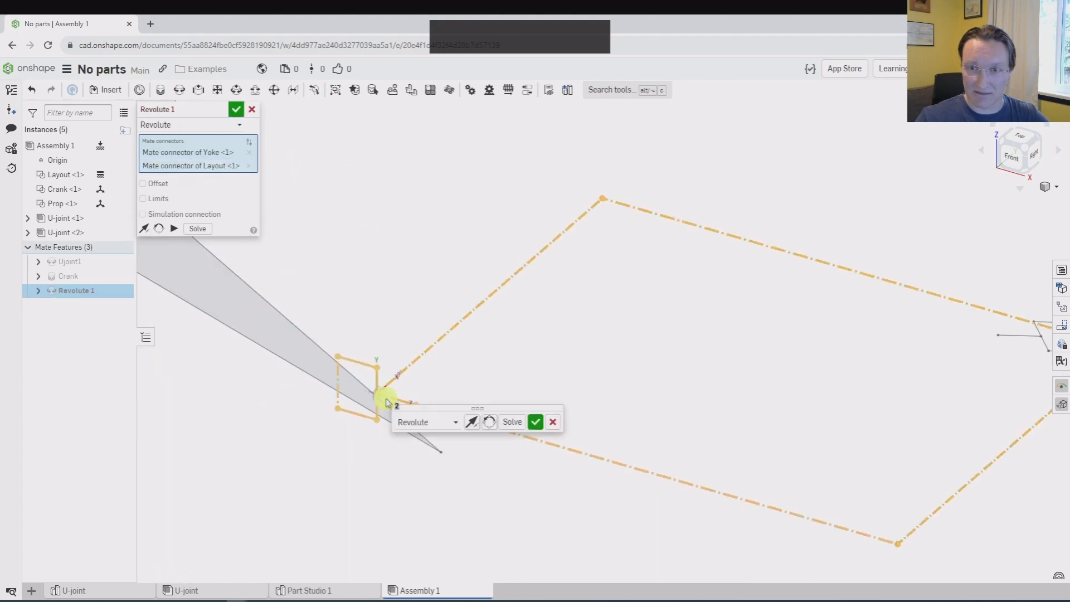
scroll(389, 400, "down", 3)
left_click(474, 427)
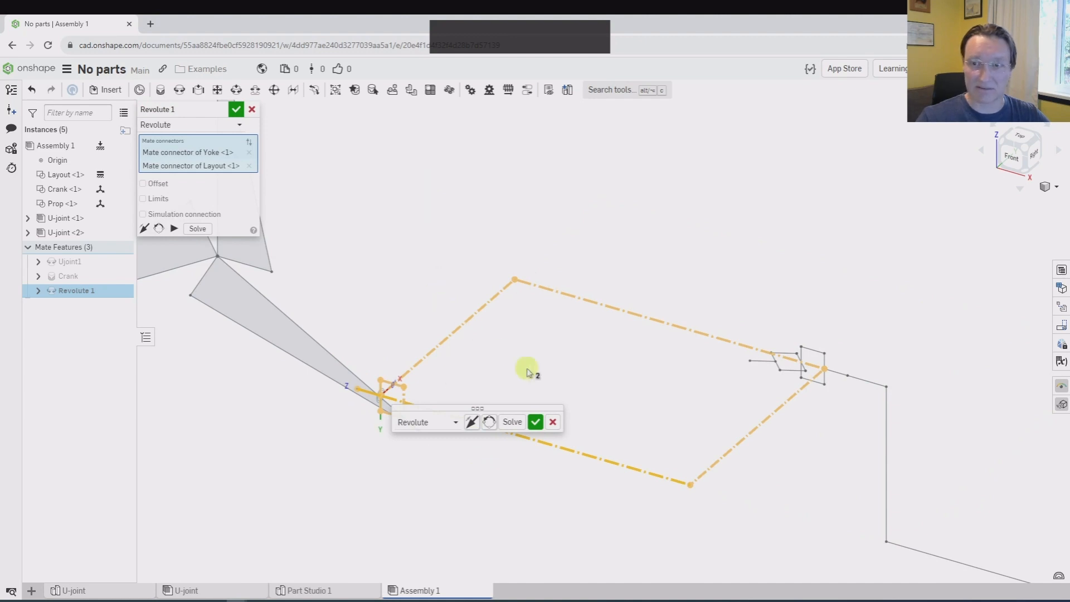
left_click(535, 422)
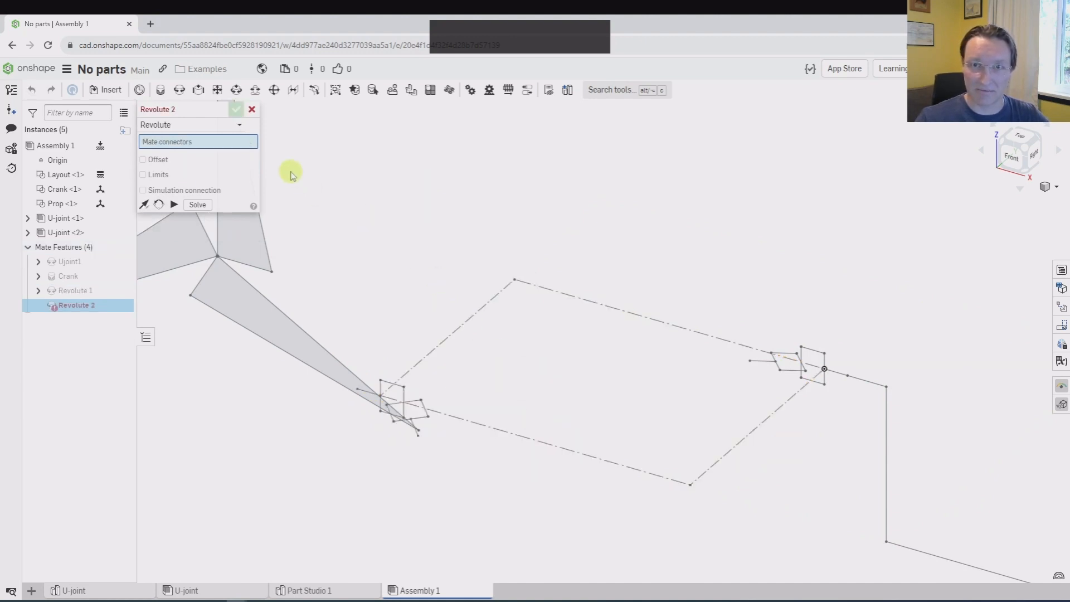
Step: Create a fastened mate joining the outer end of the second U-joint's yoke shaft to the Prop's centre
left_click(226, 126)
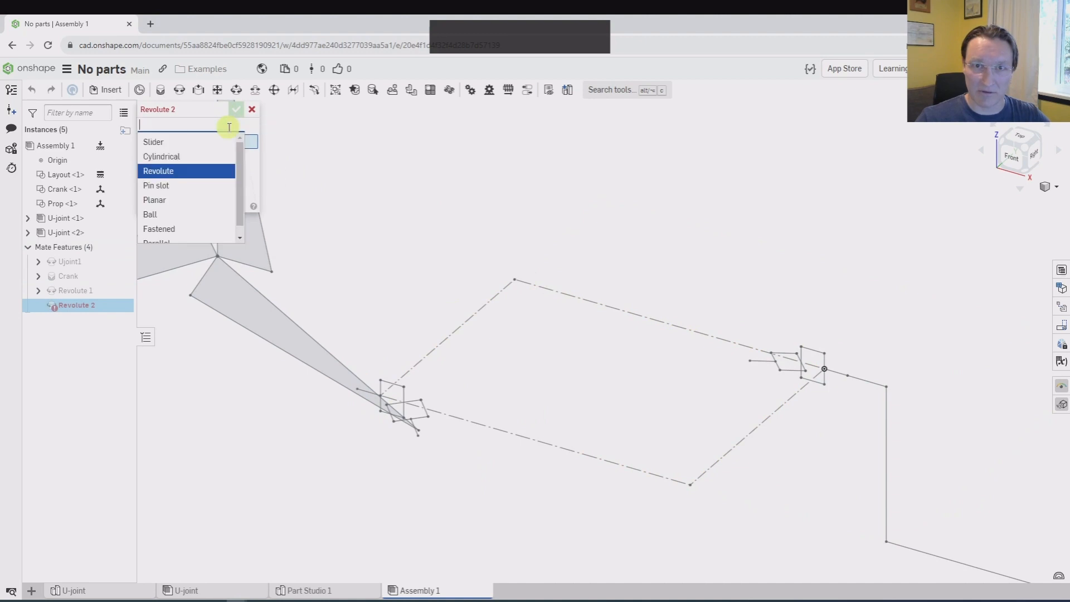
left_click(173, 224)
scroll(390, 411, "down", 4)
left_click(412, 404)
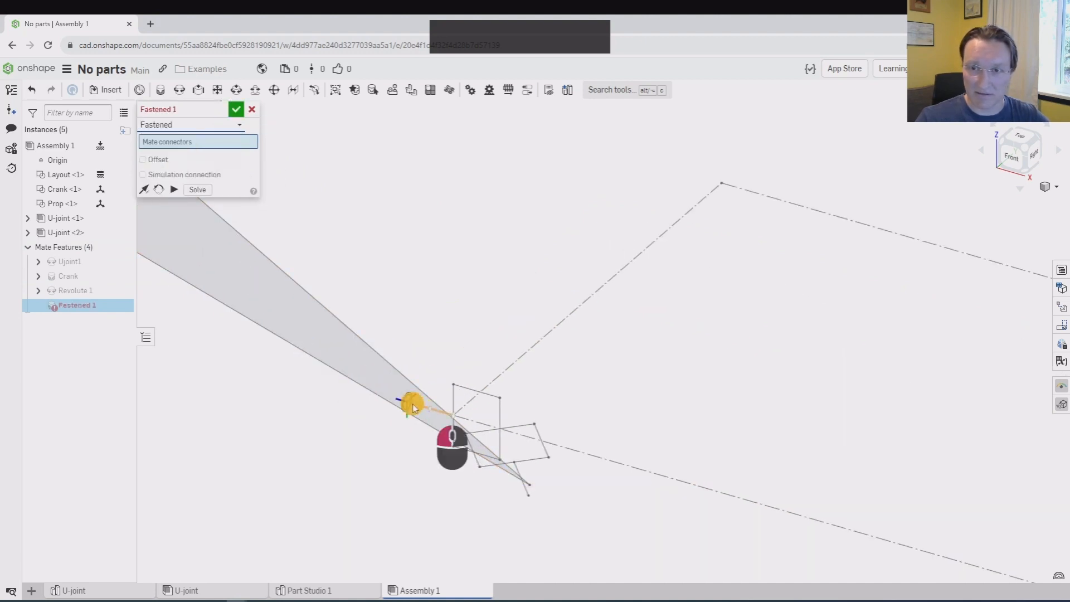
scroll(415, 406, "down", 4)
scroll(343, 341, "down", 2)
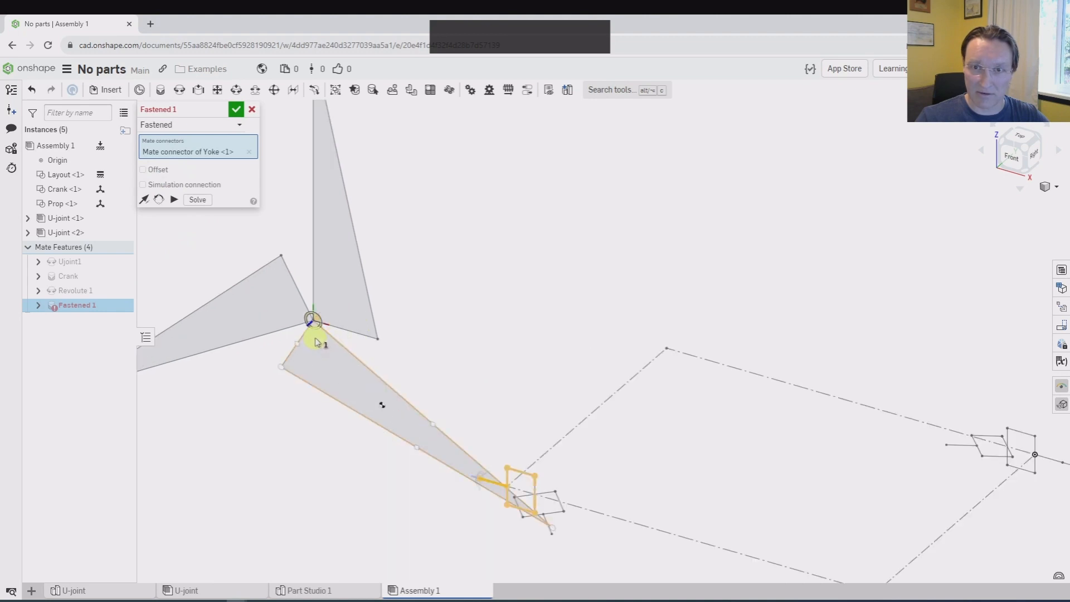
left_click(316, 338)
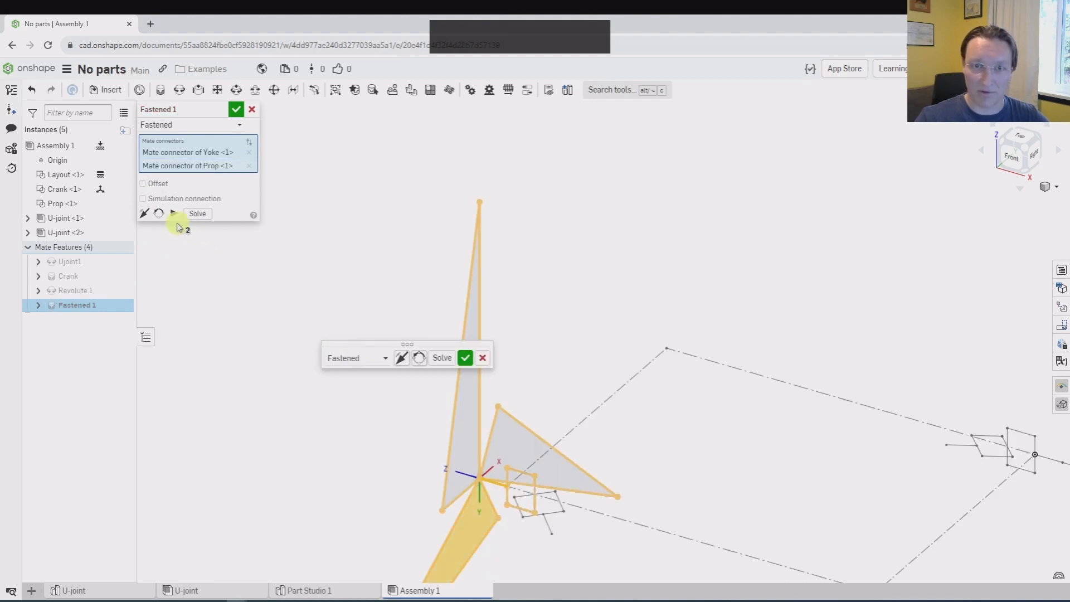
Step: Offset the Prop's fastened mate by -50 mm in Z and accept the mate
left_click(156, 184)
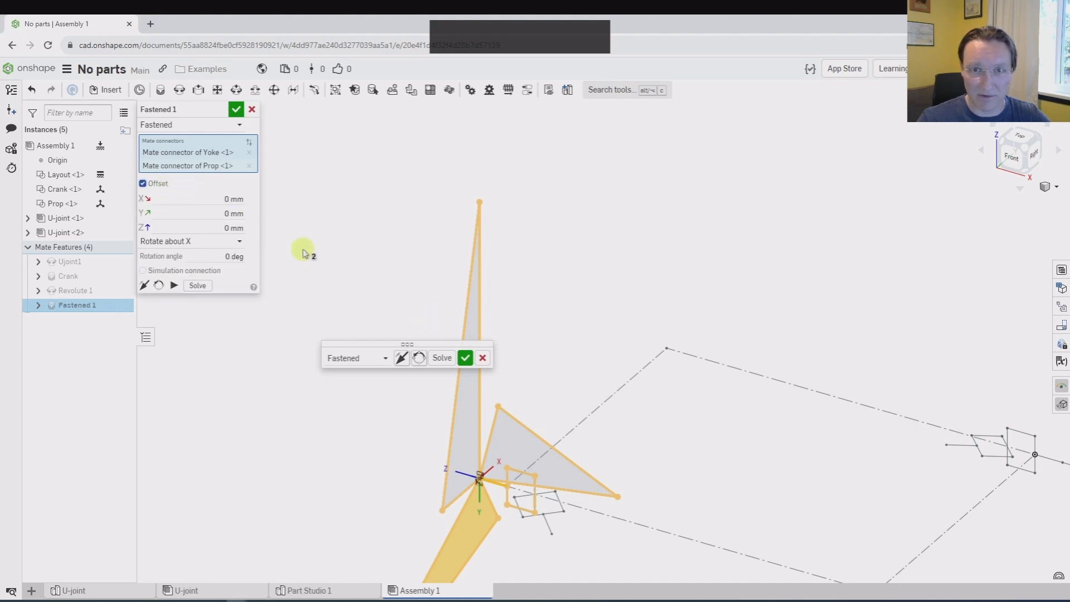
left_click(215, 232)
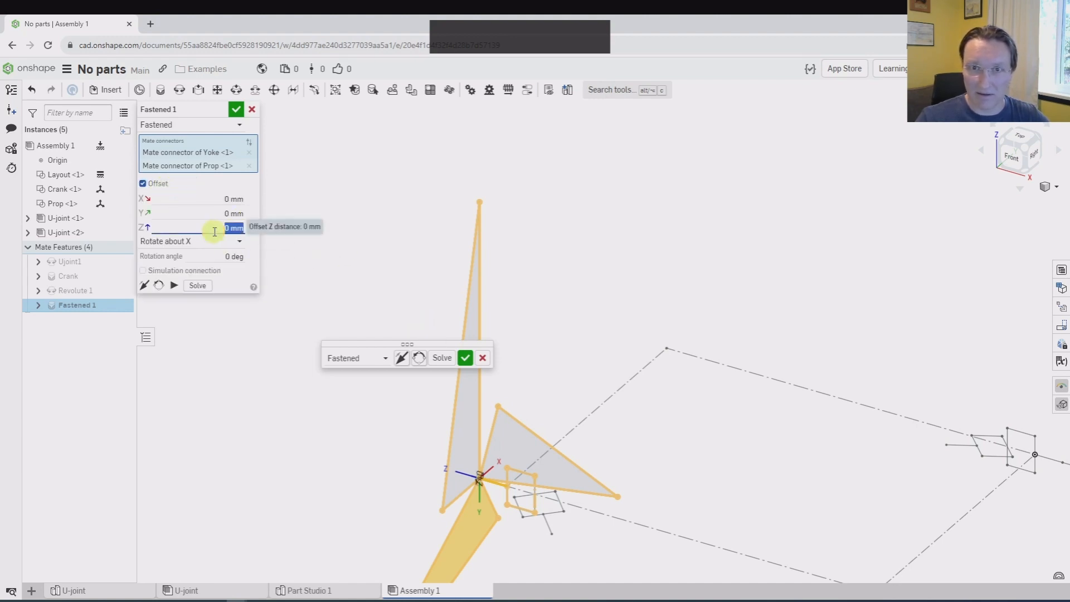
key("Return")
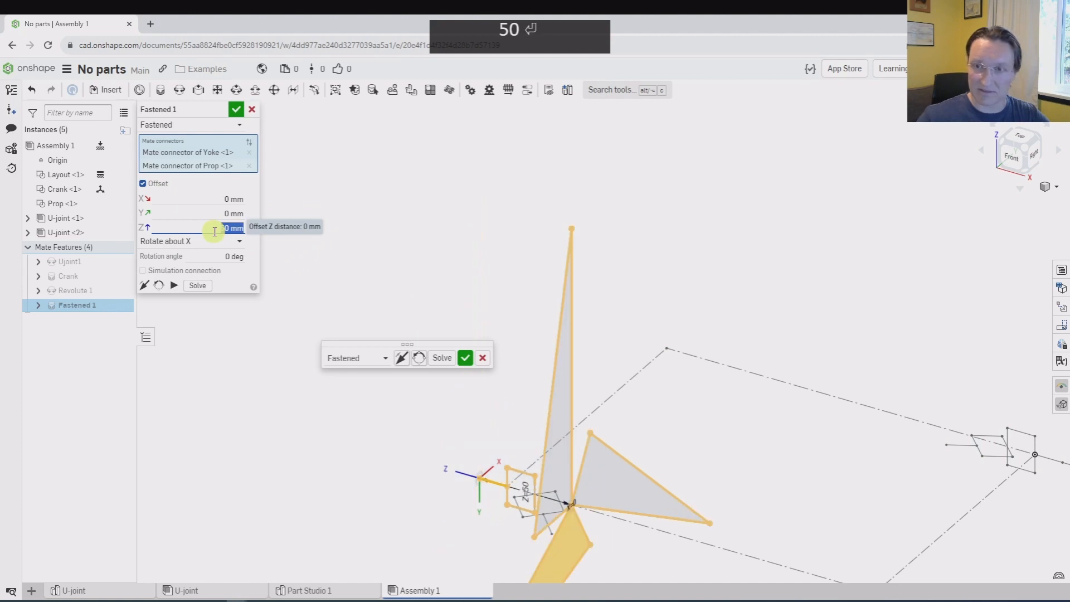
type("-50")
key("Return")
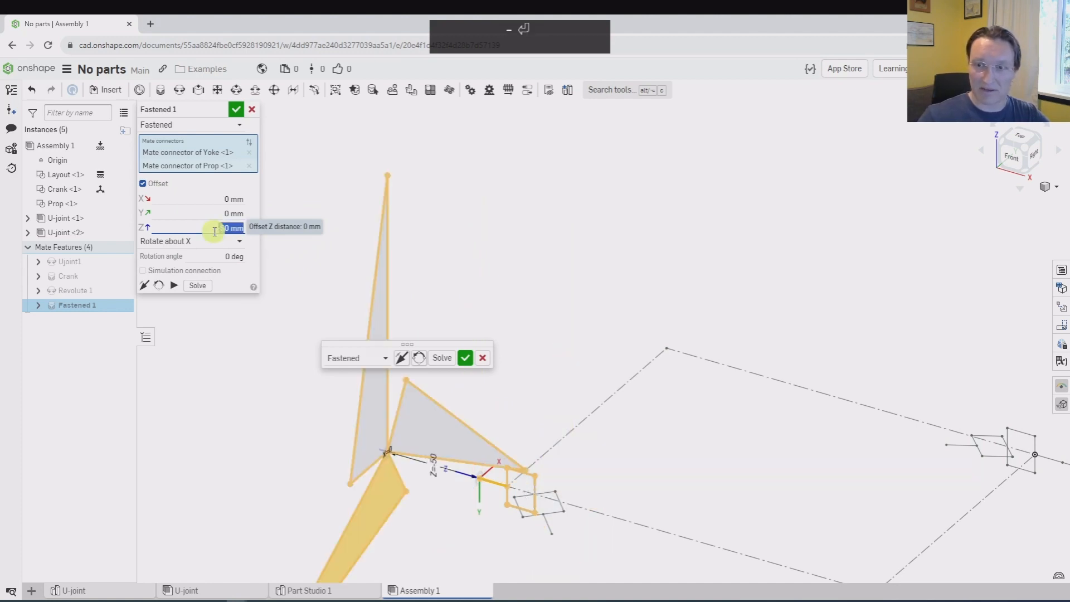
left_click(238, 109)
Step: Swing the second U-joint's free yoke round toward the first U-joint
scroll(551, 282, "up", 4)
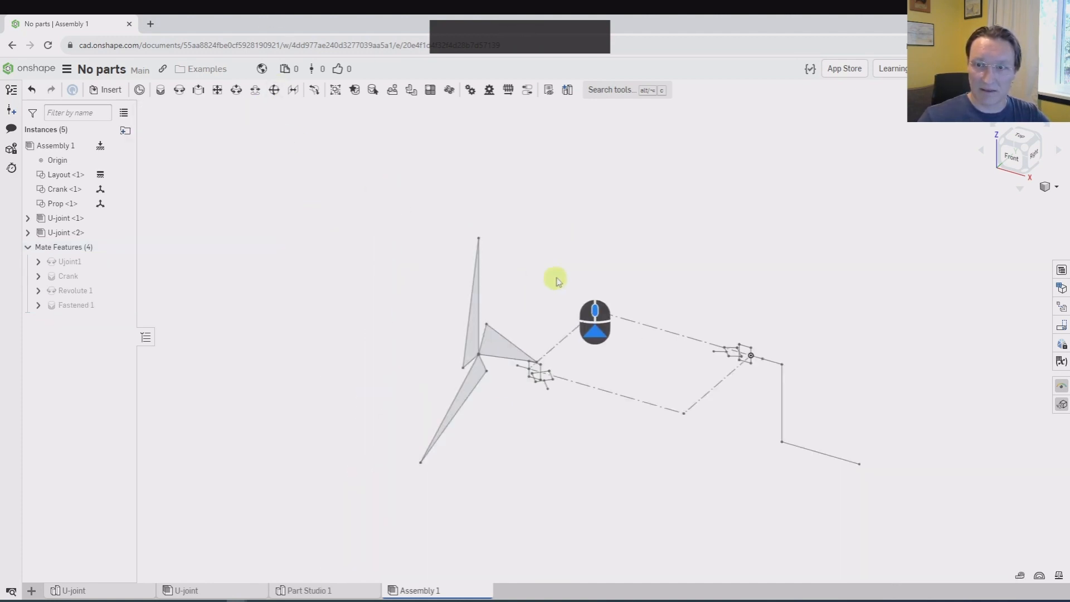
right_click_drag(557, 280, 536, 290)
scroll(585, 374, "down", 2)
key("Escape")
right_click_drag(547, 396, 557, 387)
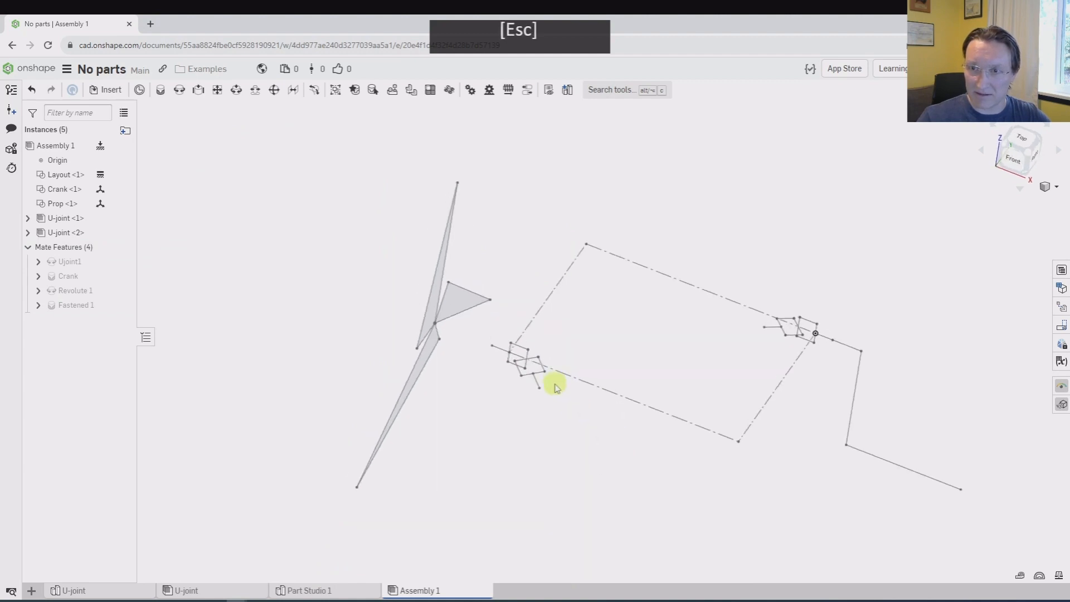
left_click_drag(541, 396, 772, 274)
right_click_drag(772, 274, 633, 374)
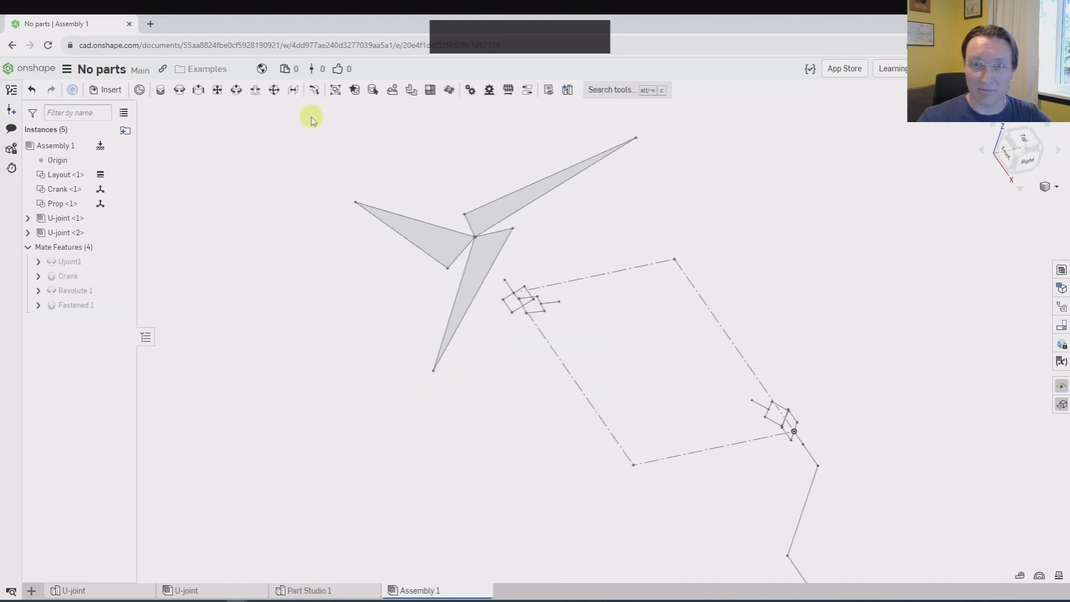
Step: Add a slider mate between the free yoke shaft ends of the second and first U-joints
left_click(201, 96)
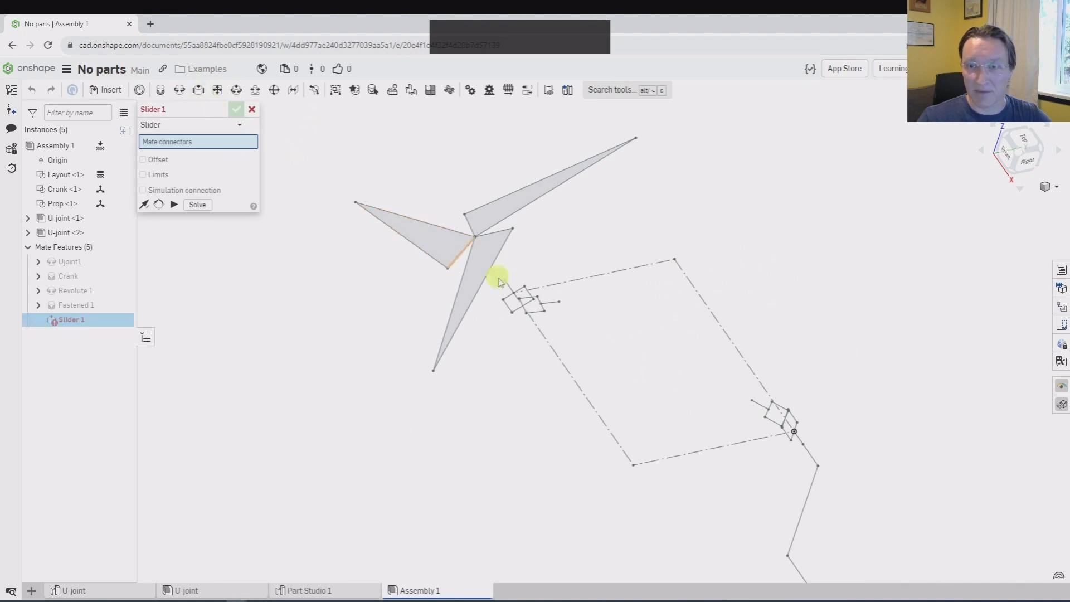
scroll(552, 315, "up", 3)
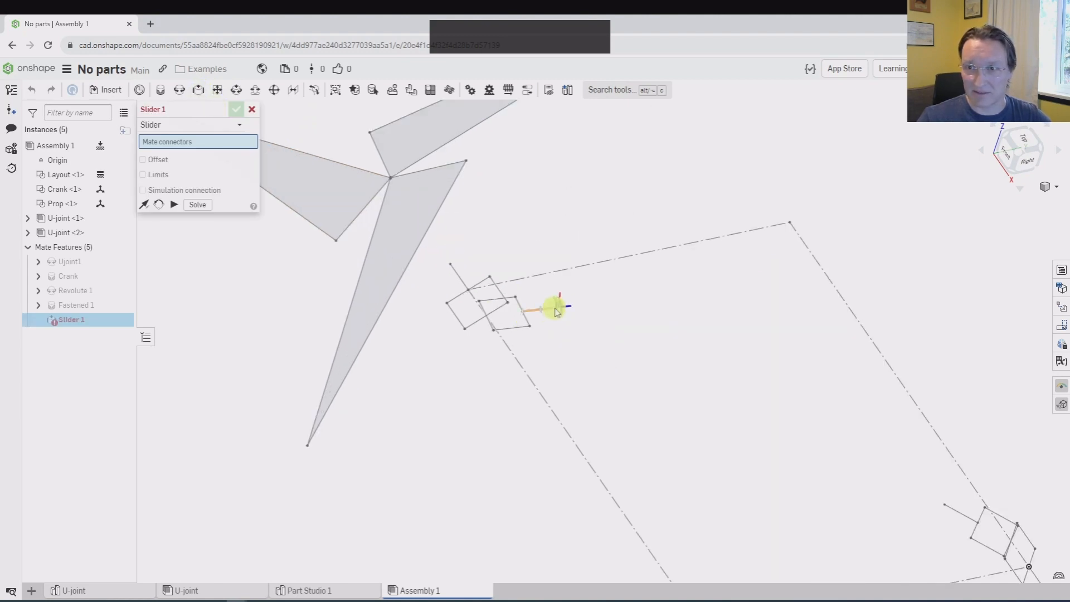
left_click(556, 310)
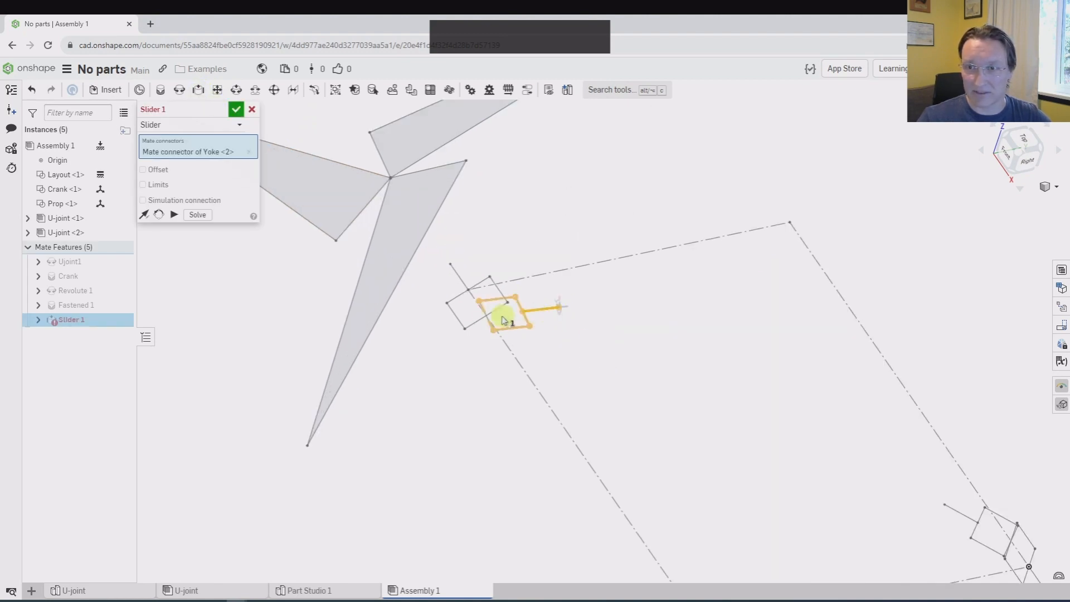
left_click(951, 507)
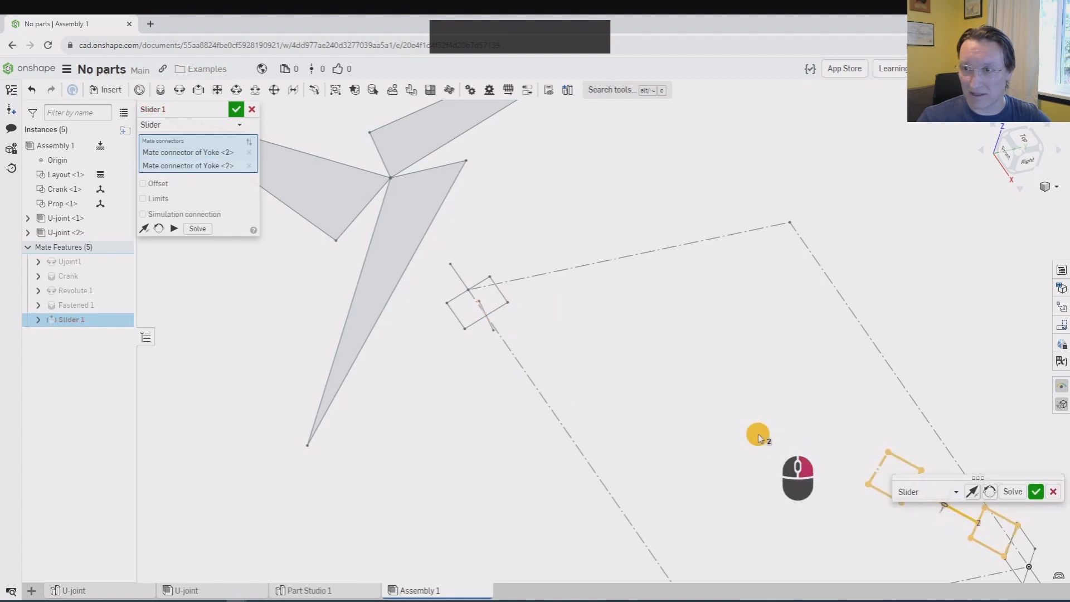
right_click_drag(760, 434, 786, 431)
middle_click_drag(786, 431, 511, 420)
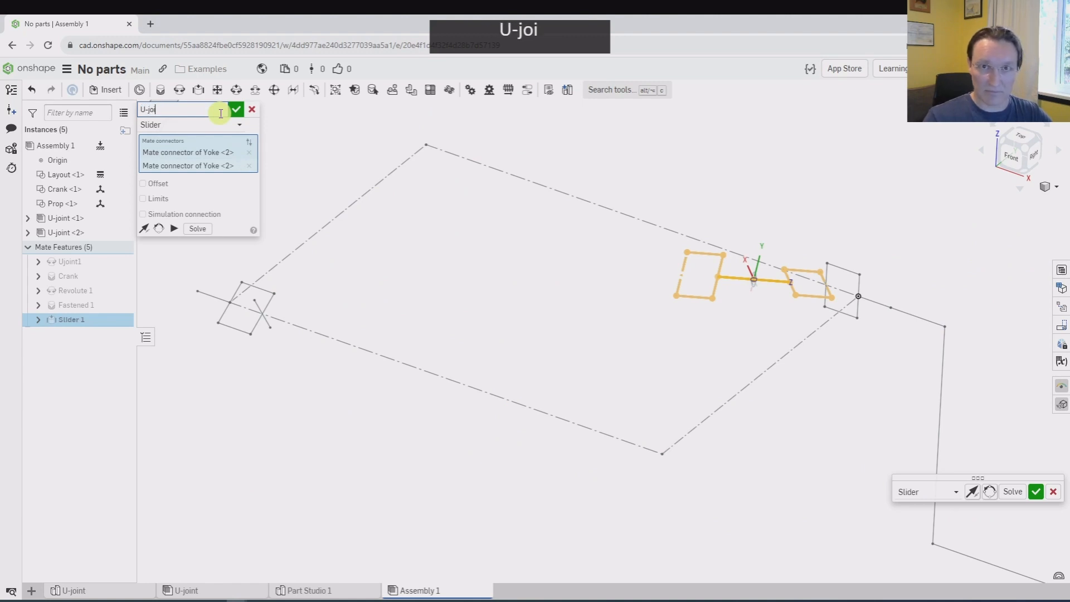
Step: Name the slider mate "U-joints shaft" and accept it
left_click(221, 114)
type("U-joints shaft")
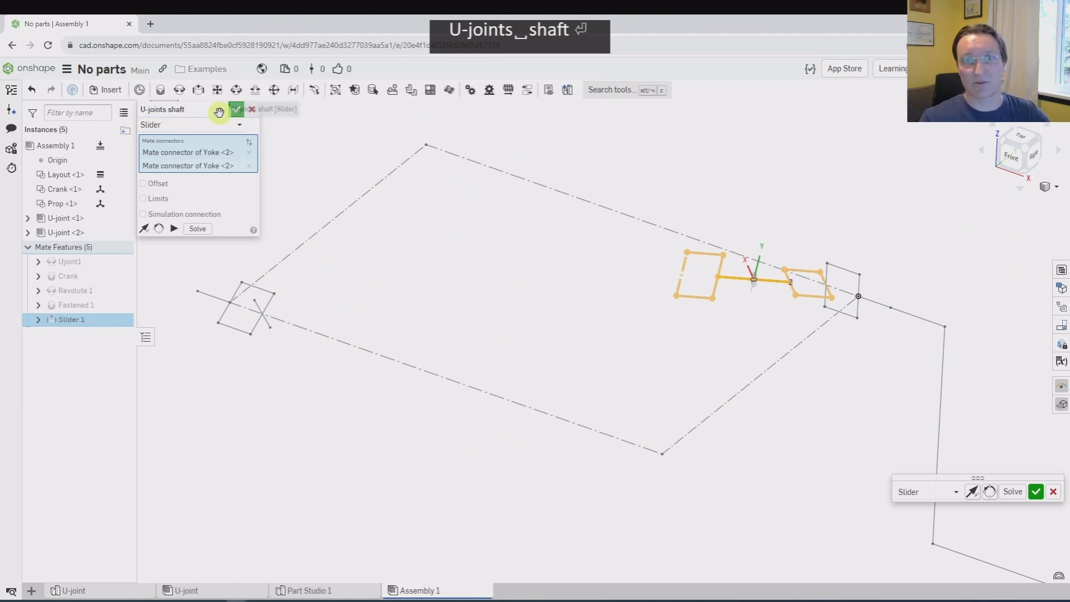
key("Return")
mouse_move(221, 115)
right_mouse_down()
mouse_move(444, 227)
mouse_move(420, 229)
mouse_move(475, 402)
right_mouse_up()
scroll(455, 369, "down", 3)
middle_click_drag(475, 402, 421, 430)
key("Escape")
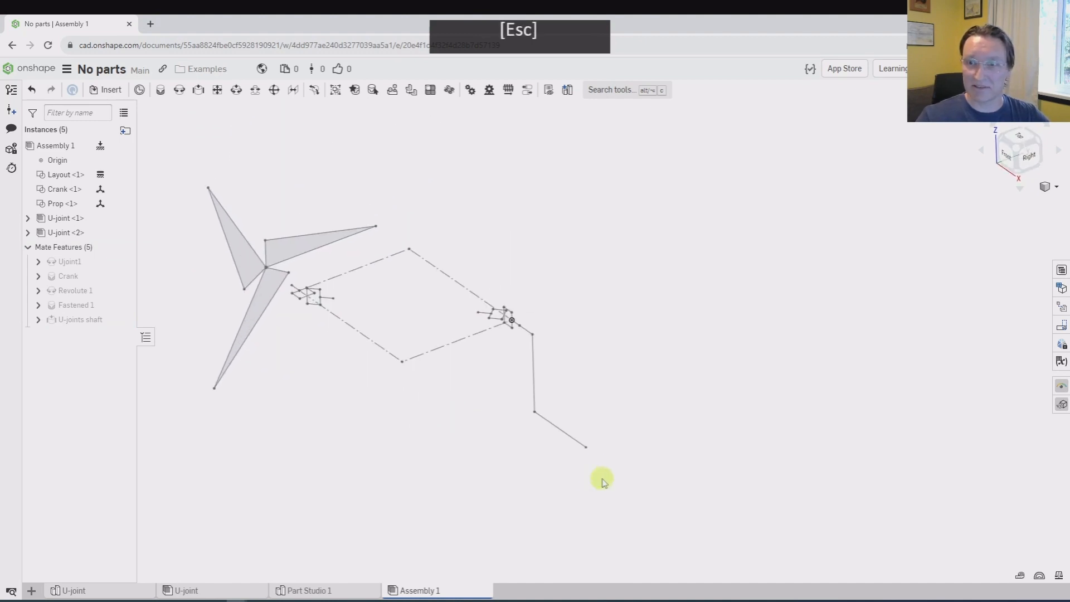
Step: Swing the crank by its outer end to test that it drives the prop through both U-joints
mouse_move(587, 454)
left_mouse_down()
mouse_move(583, 444)
mouse_move(541, 456)
mouse_move(533, 308)
mouse_move(659, 412)
mouse_move(509, 341)
mouse_move(650, 404)
mouse_move(497, 435)
mouse_move(530, 441)
left_mouse_up()
scroll(346, 356, "up", 4)
scroll(430, 325, "down", 2)
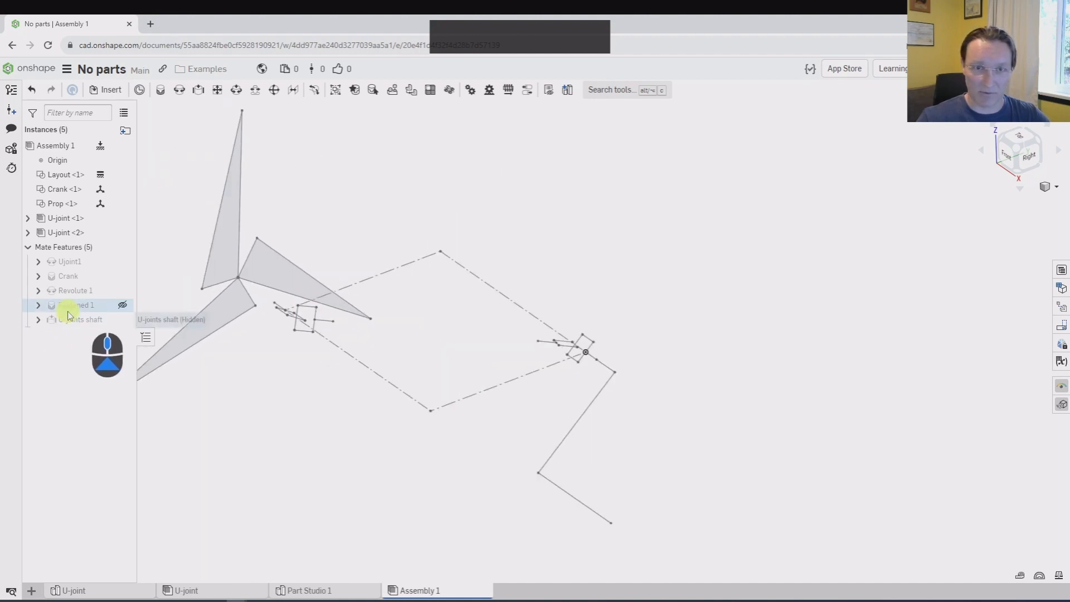
Step: Animate the Ujoint1 mate with 150 steps and Loop playback, and start the animation
right_click(70, 267)
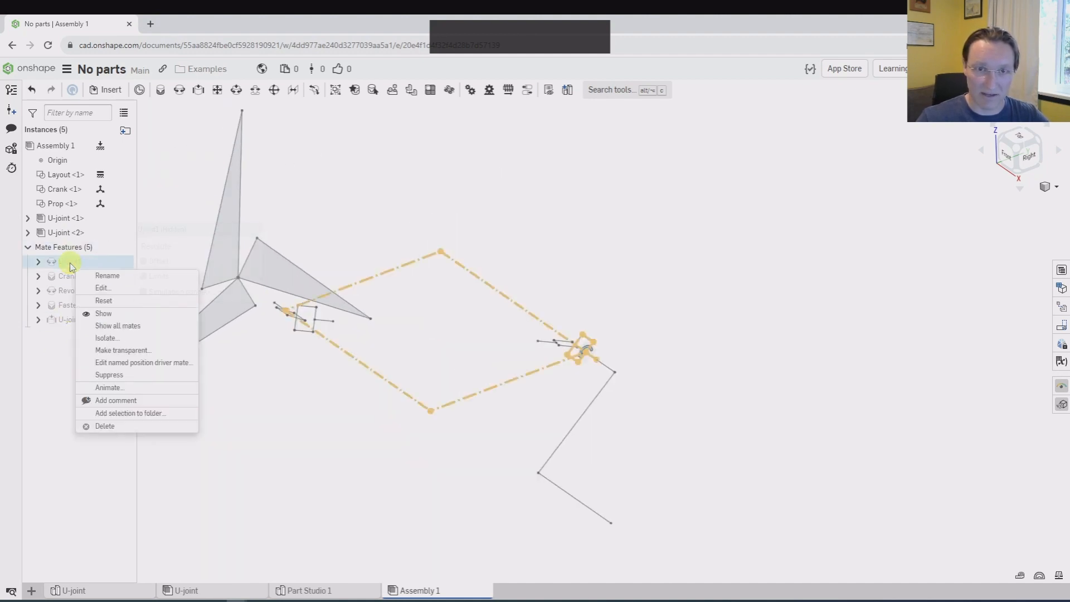
left_click(144, 388)
left_click(223, 184)
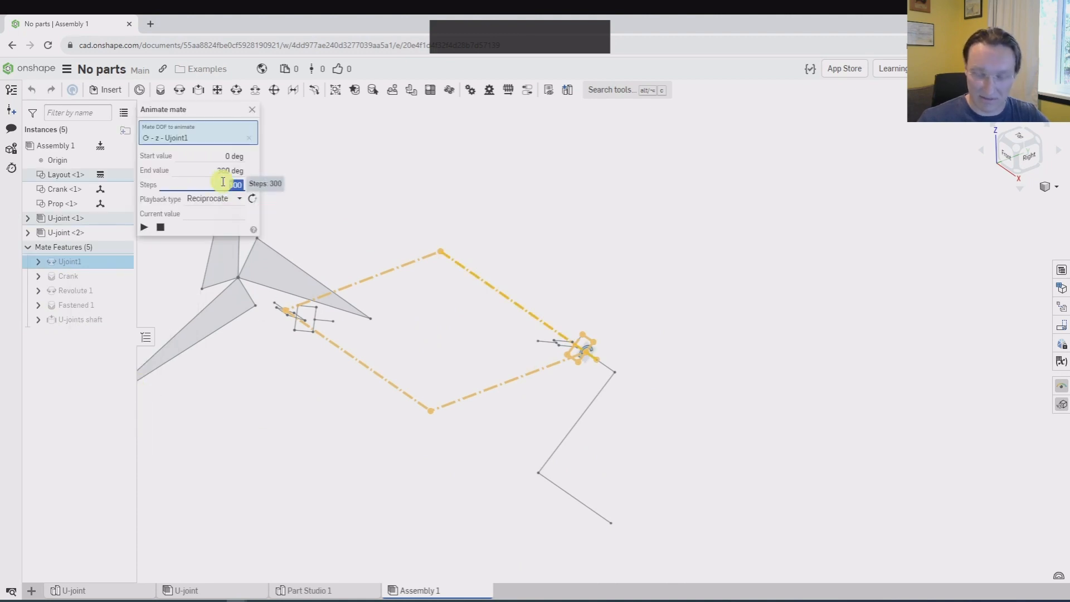
type("150")
left_click(234, 198)
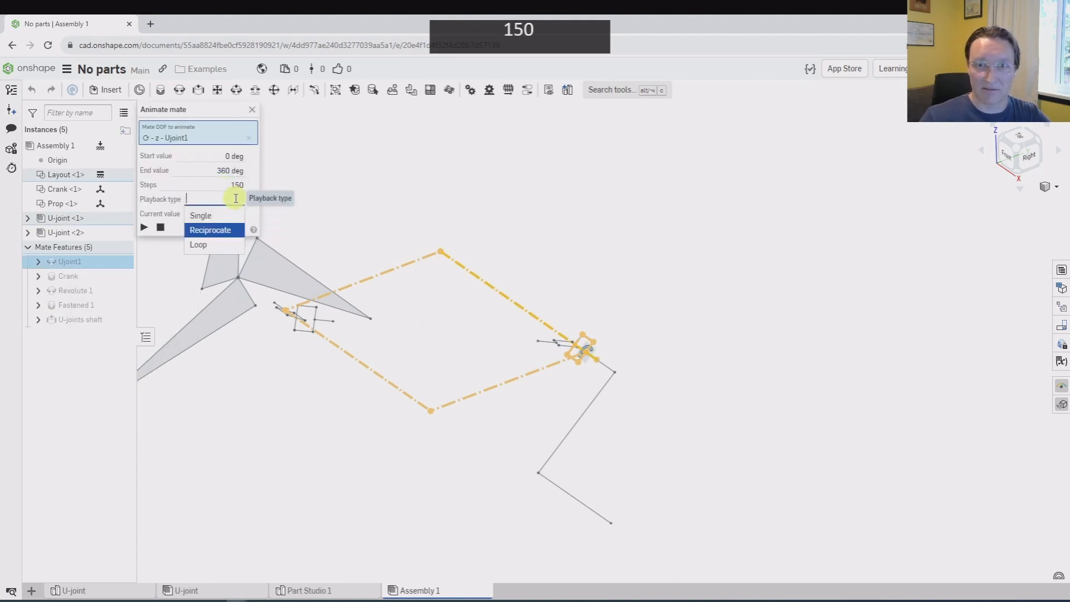
left_click(218, 243)
left_click(144, 228)
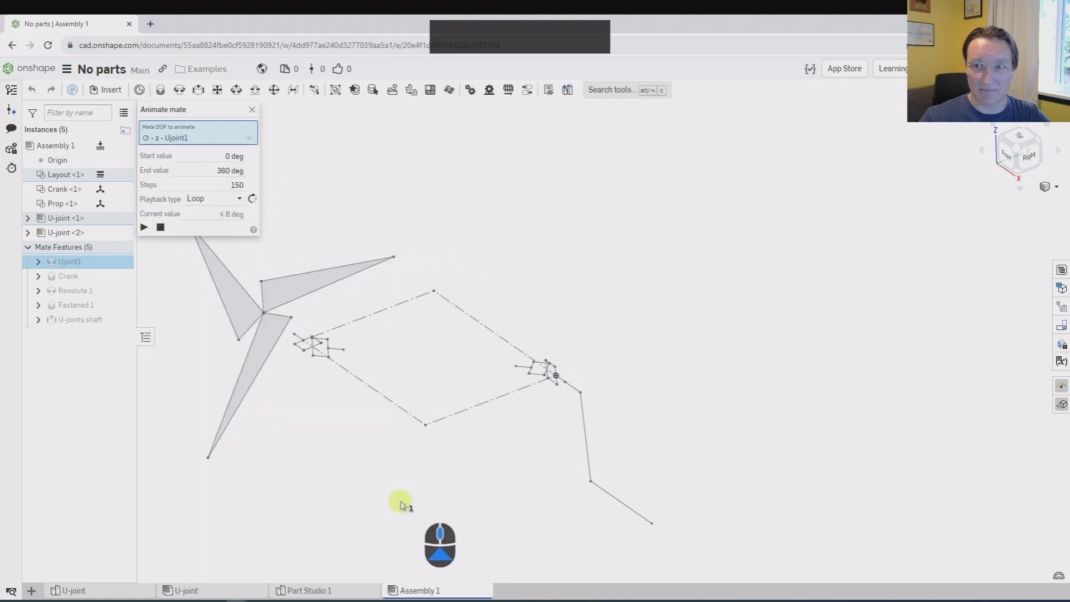
Step: Examine the looping crank and prop motion from several angles and close the mate animation
right_click_drag(405, 483, 310, 351)
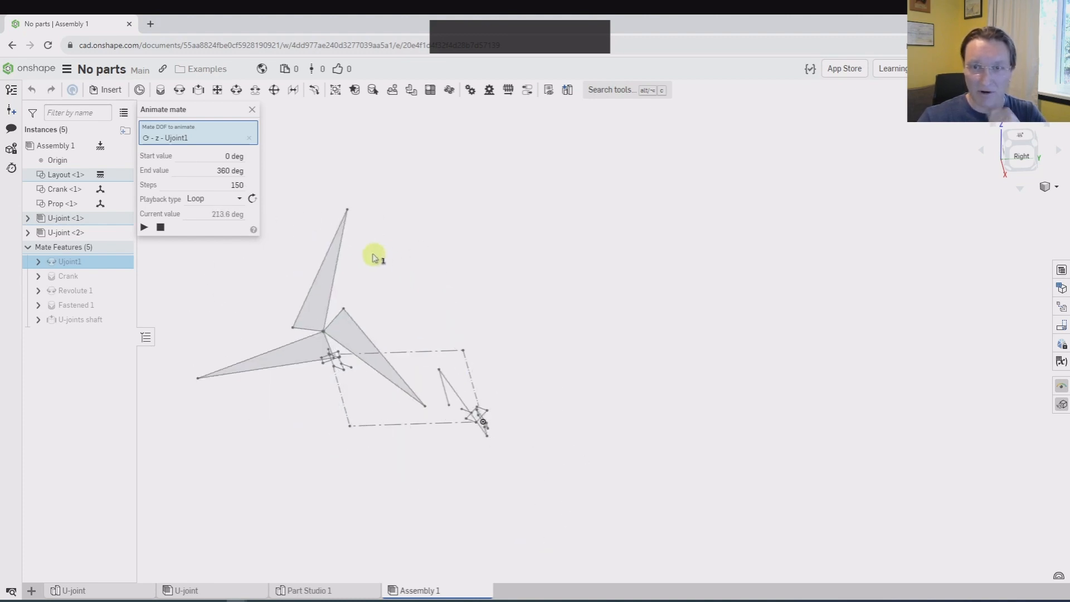
middle_click_drag(437, 173, 519, 184)
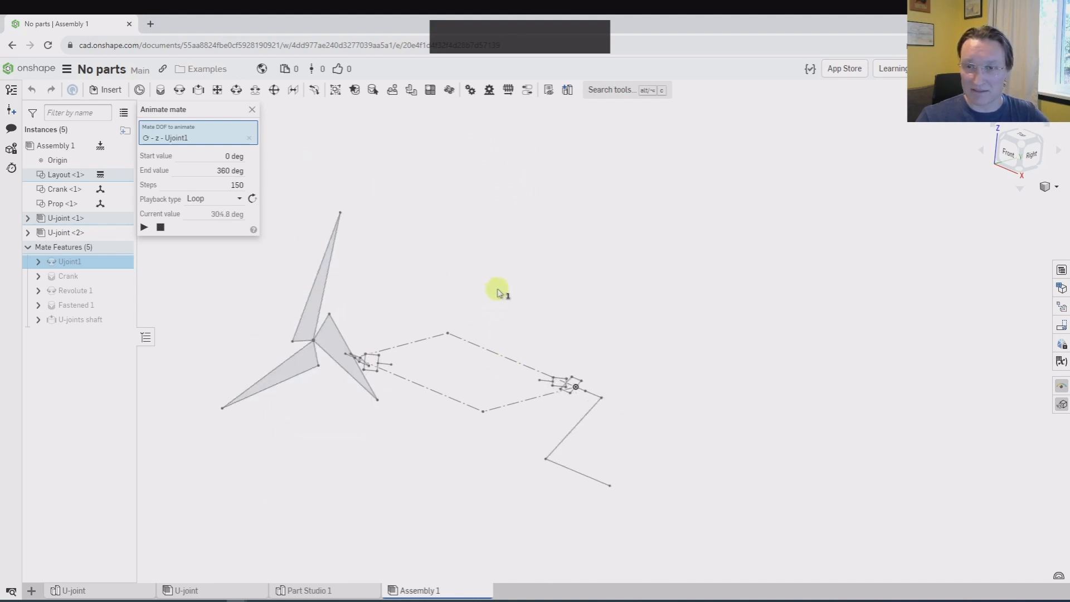
right_click_drag(496, 290, 500, 312)
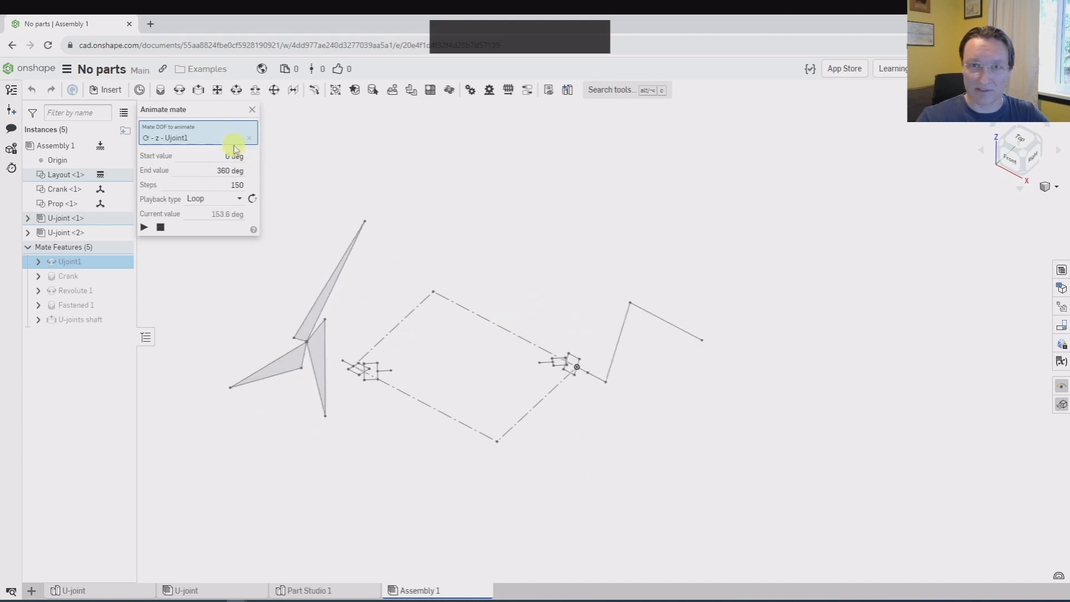
left_click(253, 113)
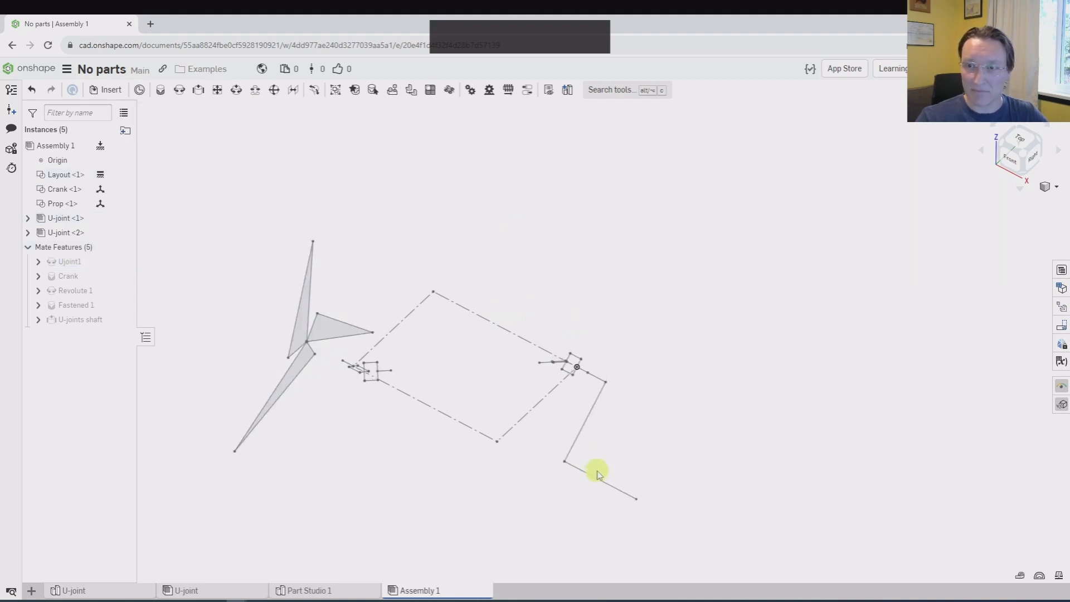
Step: Turn the crank by hand once more and examine how the U-joints and prop follow
right_click_drag(597, 471, 458, 368)
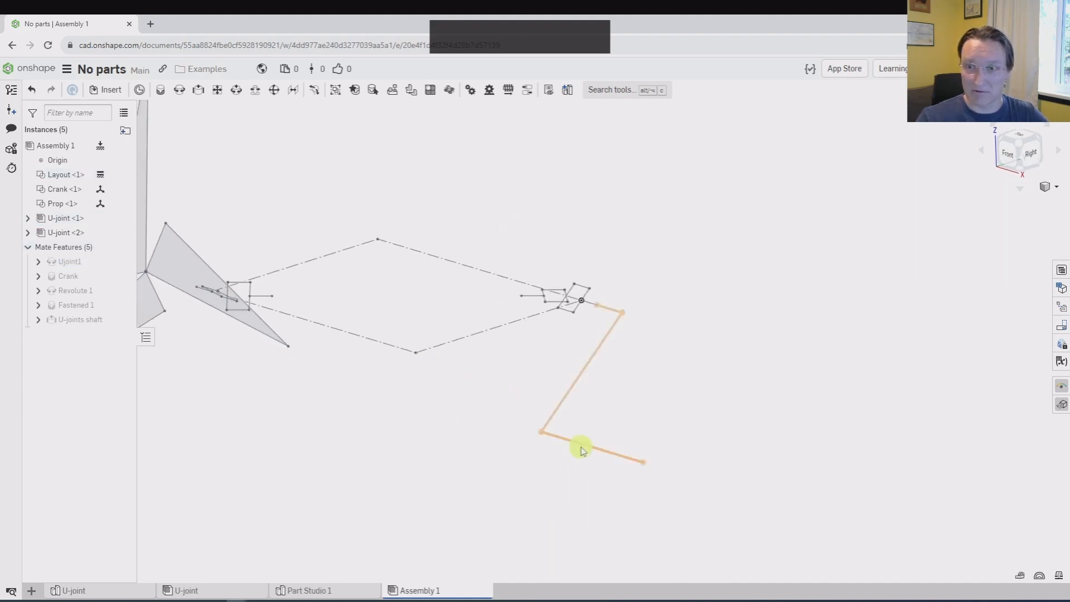
right_click_drag(580, 450, 715, 430)
left_click_drag(448, 354, 546, 475)
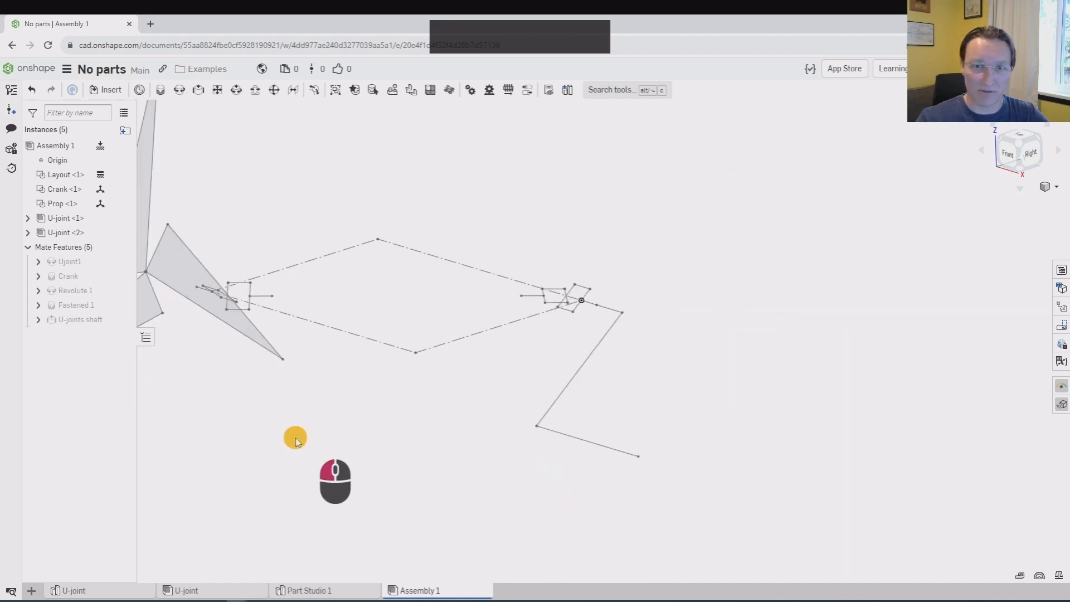
middle_click_drag(298, 442, 359, 424)
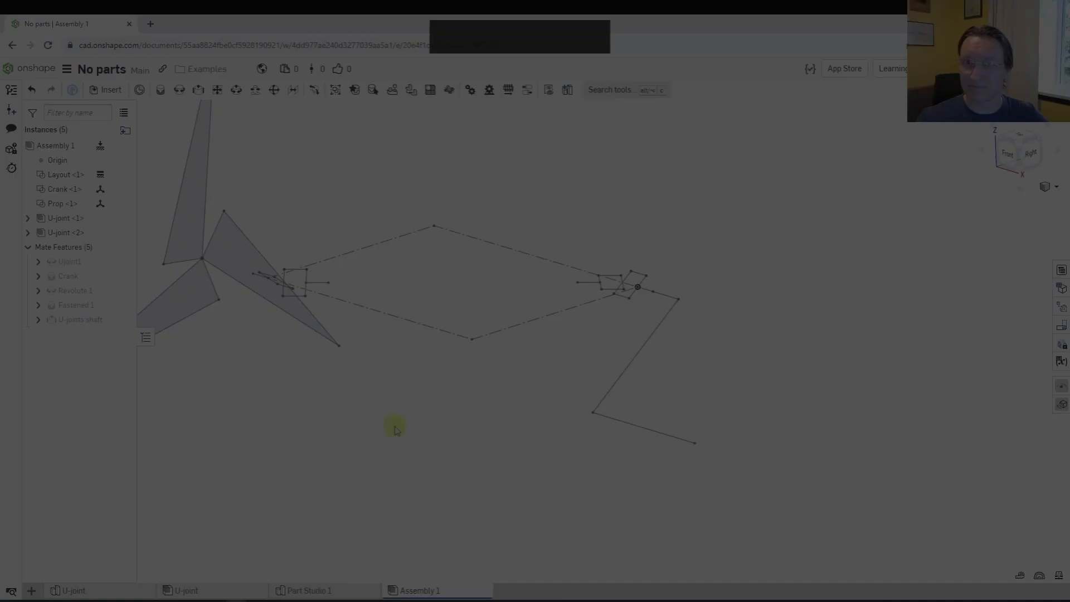